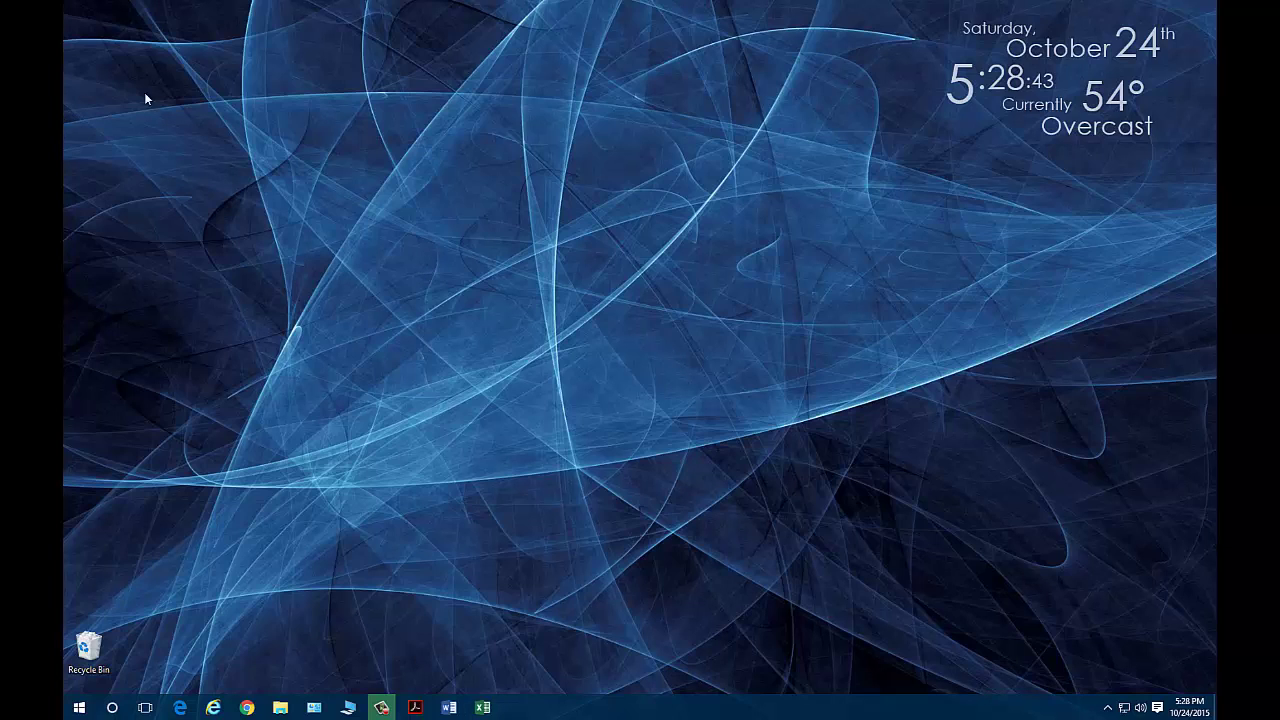
- Bring up Acrobat, Word and Excel from the taskbar and restore each to a smaller overlapping window
click(416, 708)
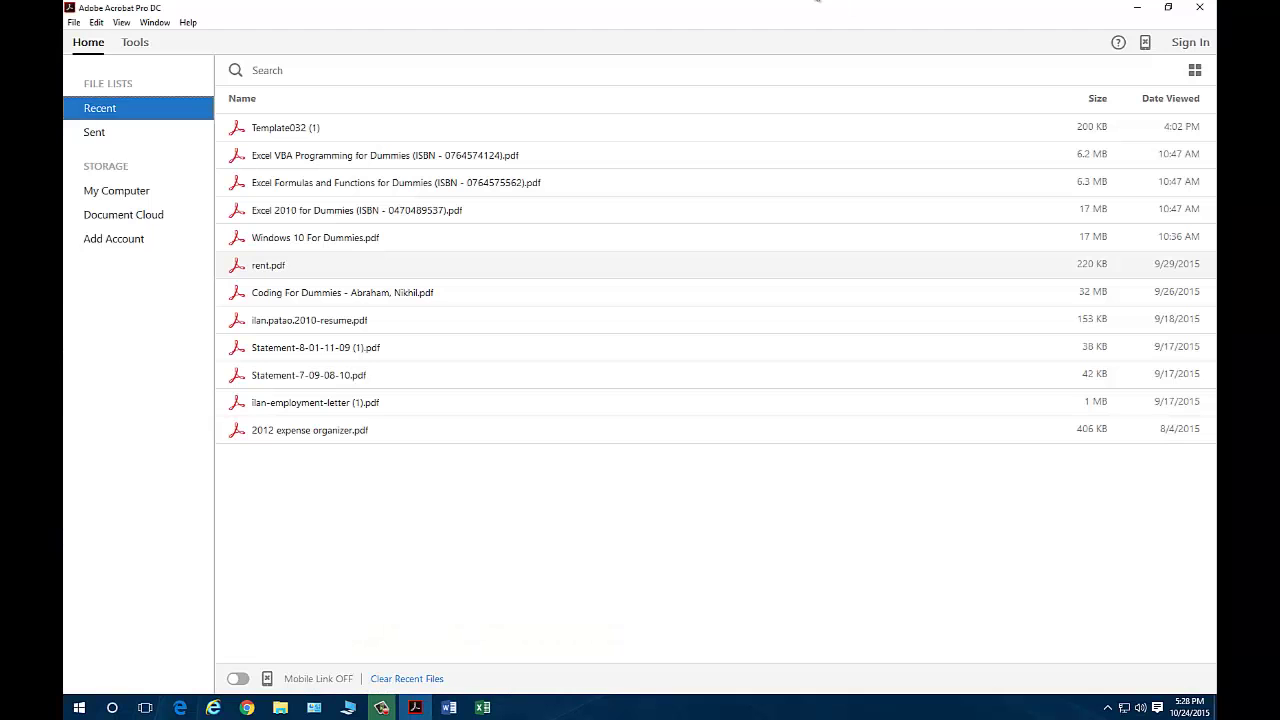
double_click(664, 6)
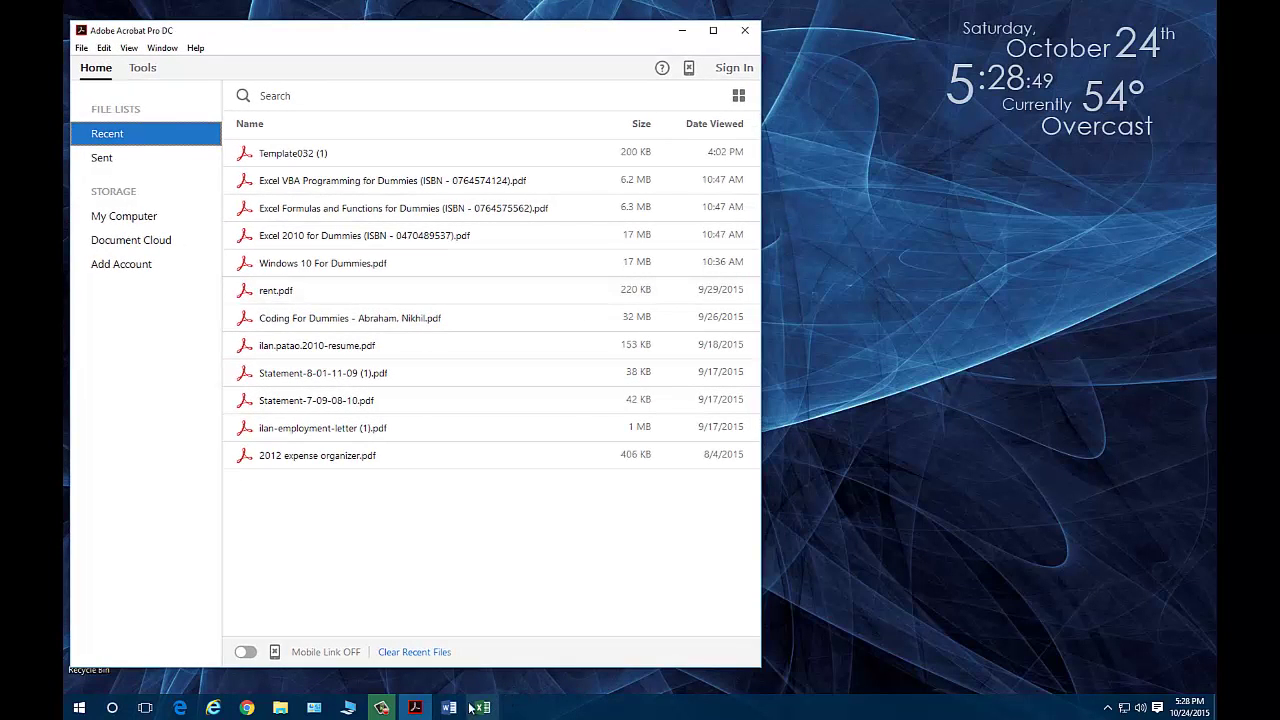
click(449, 707)
double_click(480, 6)
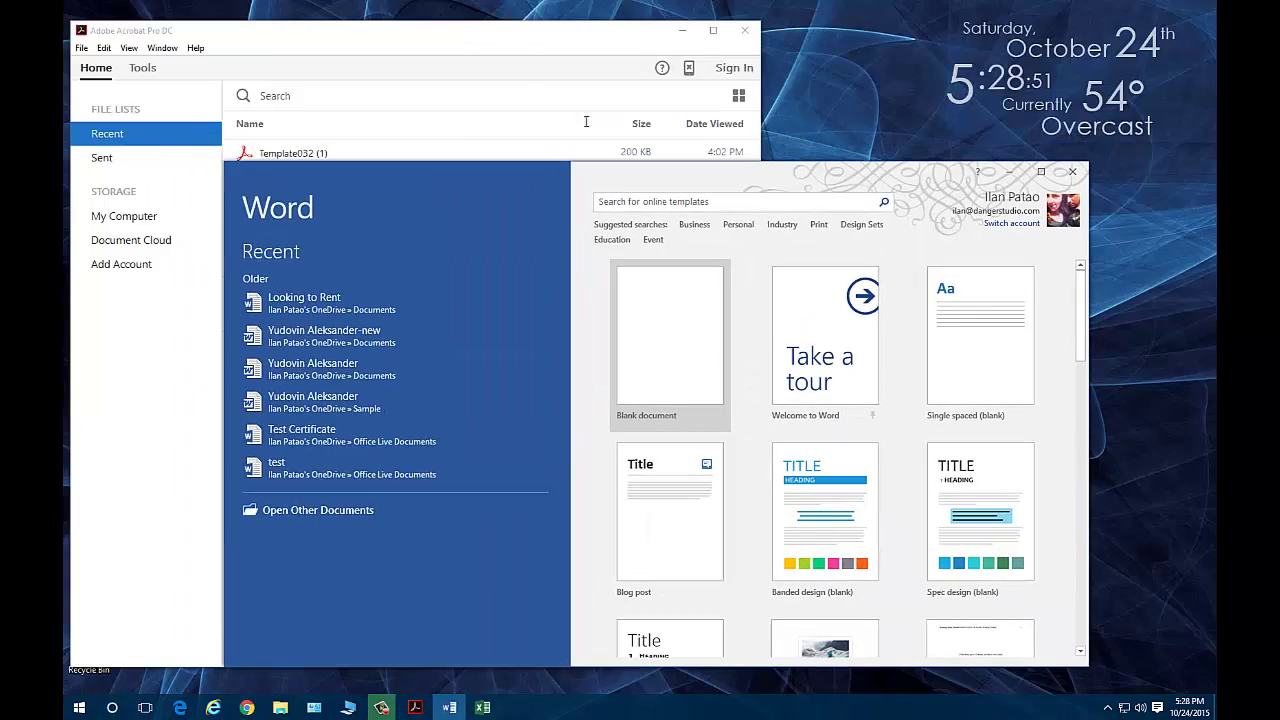
click(483, 707)
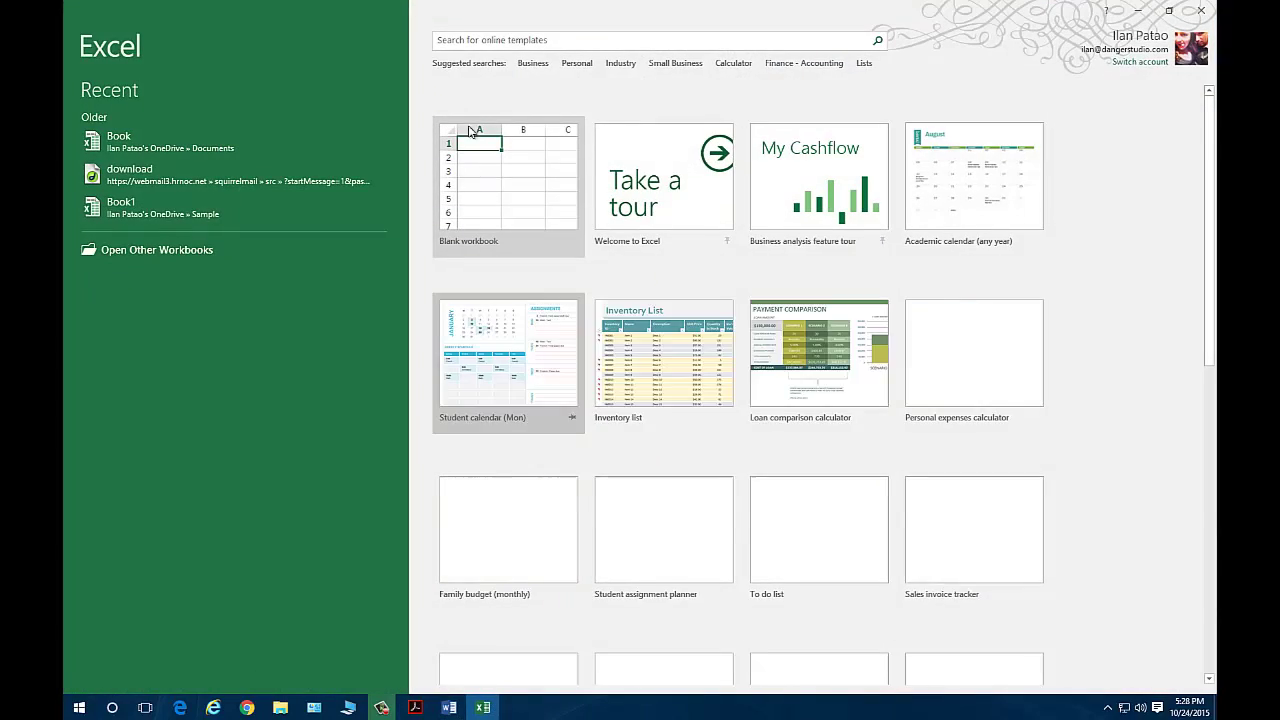
double_click(528, 7)
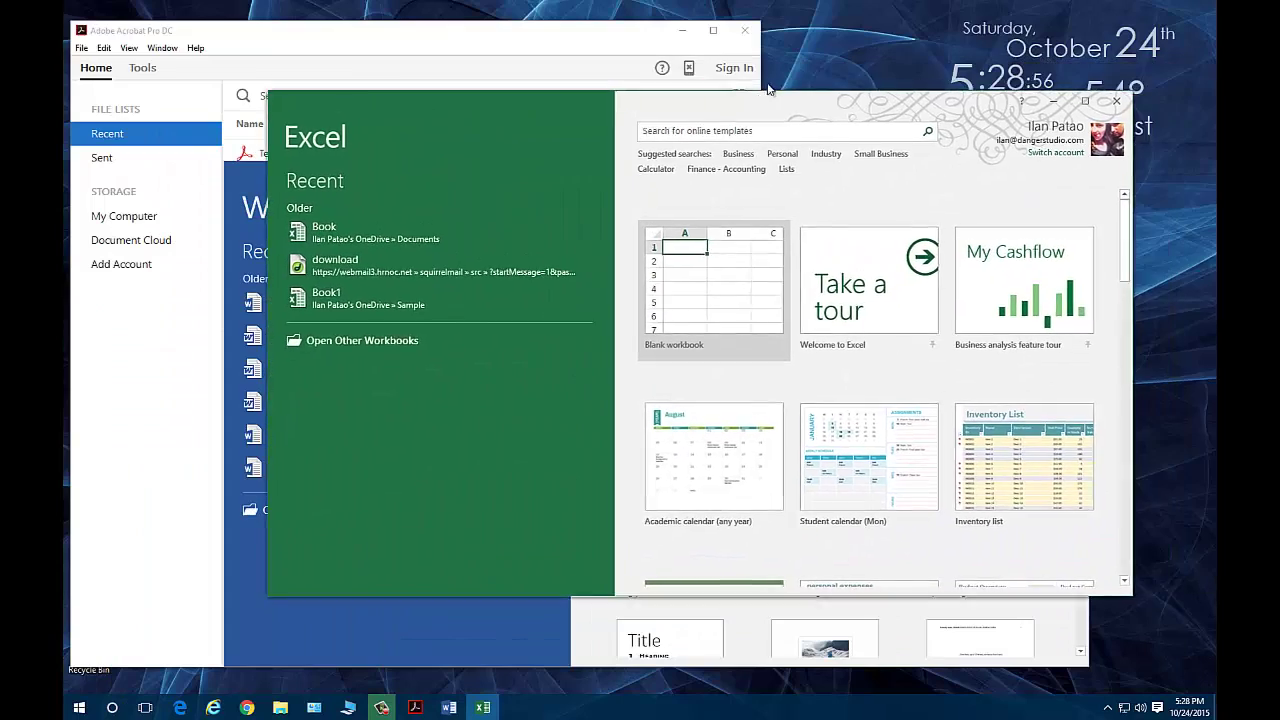
drag(768, 90, 792, 78)
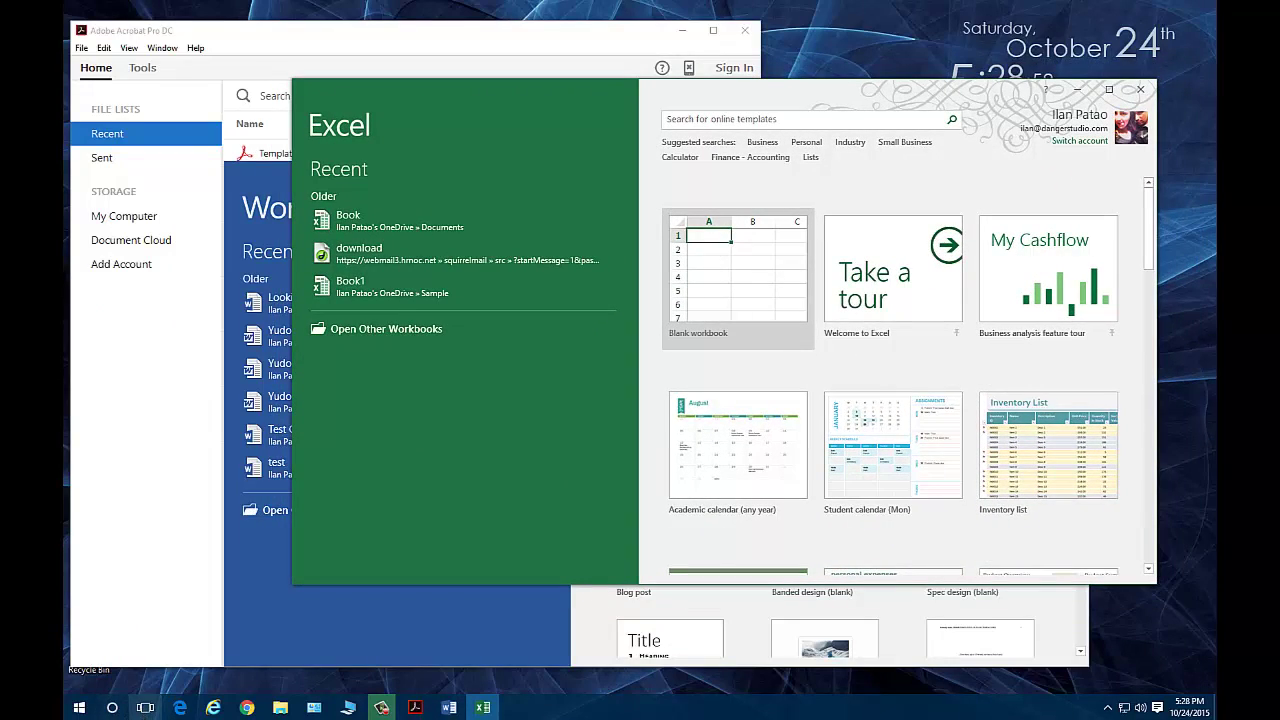
click(145, 709)
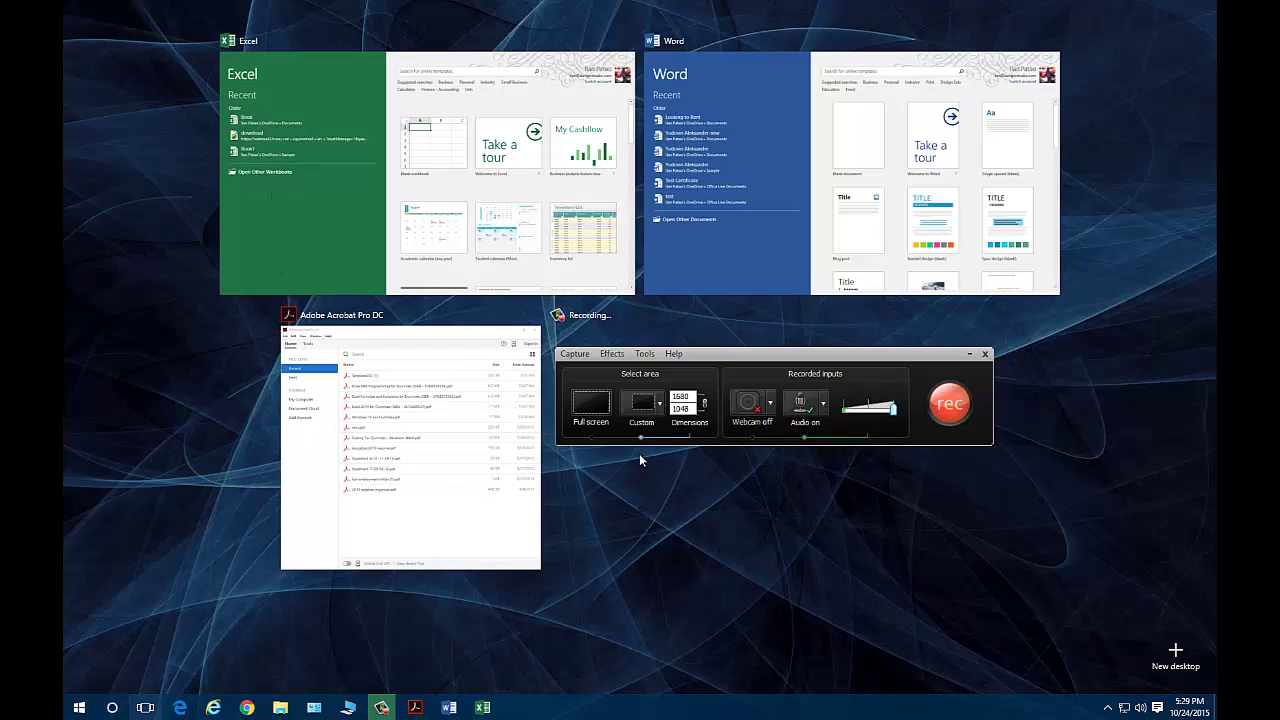
- Search for 'notepad', launch a blank Notepad, and show it among all open windows
click(140, 708)
click(106, 708)
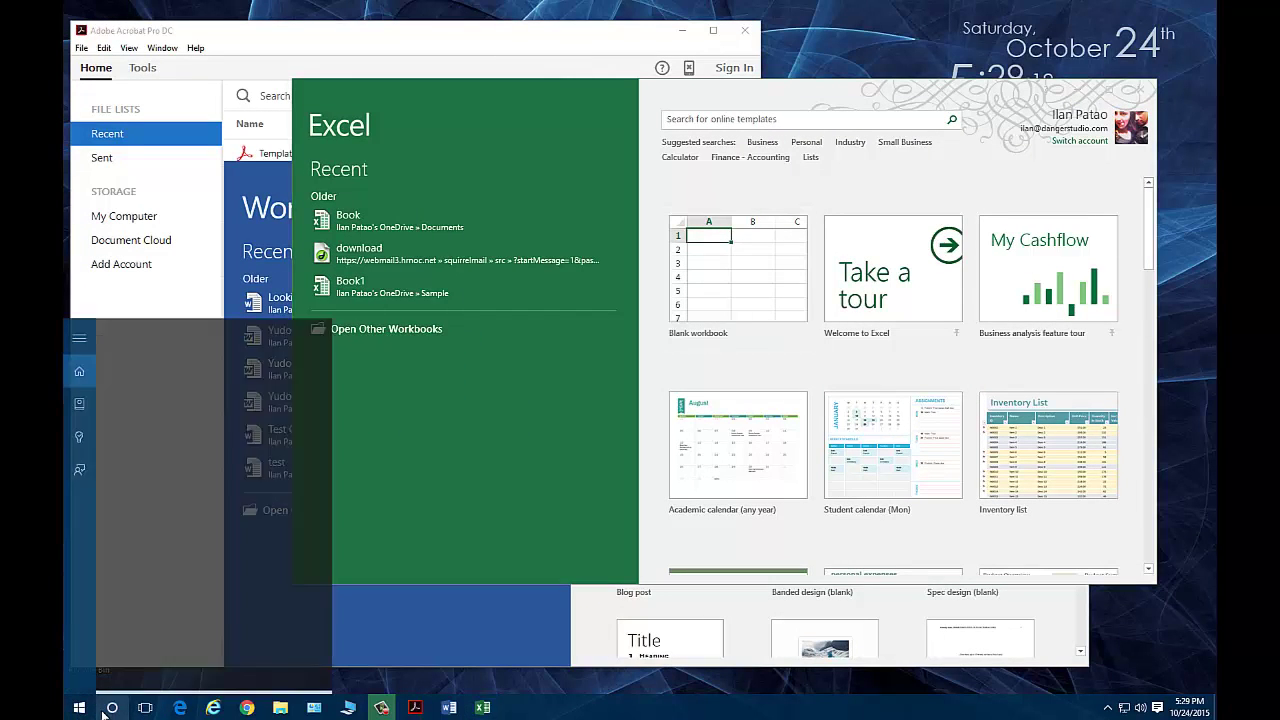
text(notepad)
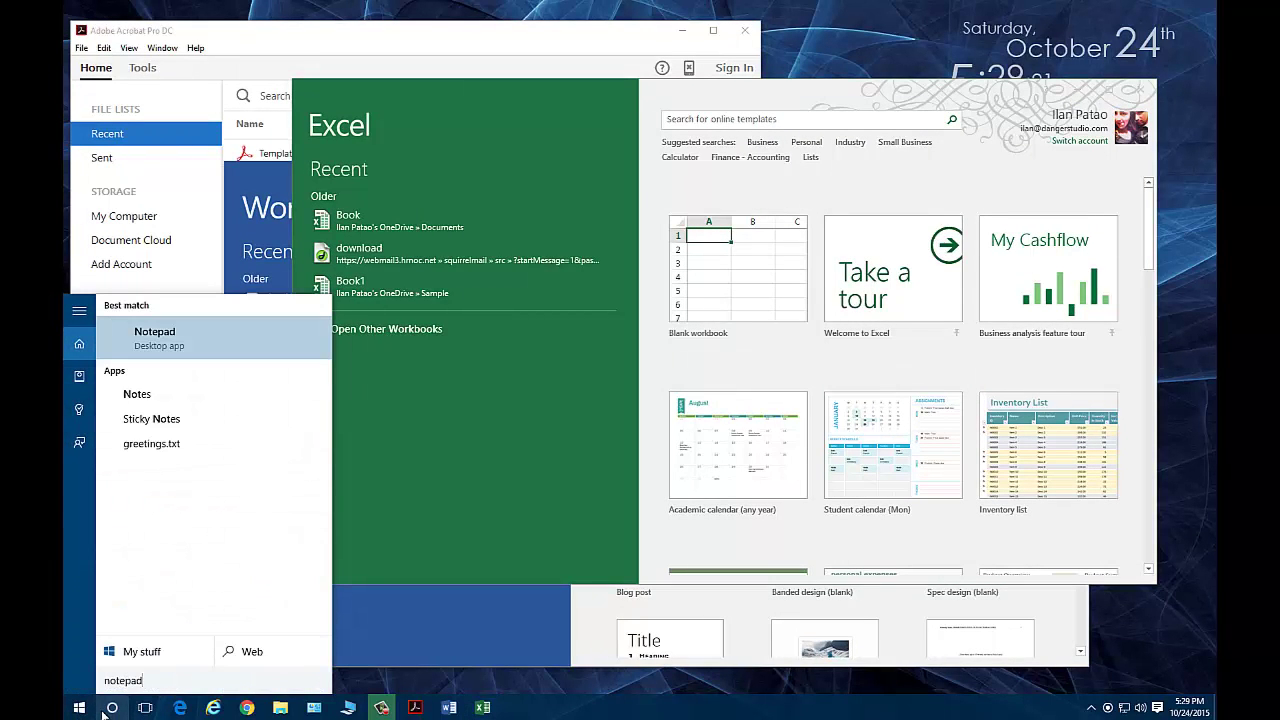
click(212, 341)
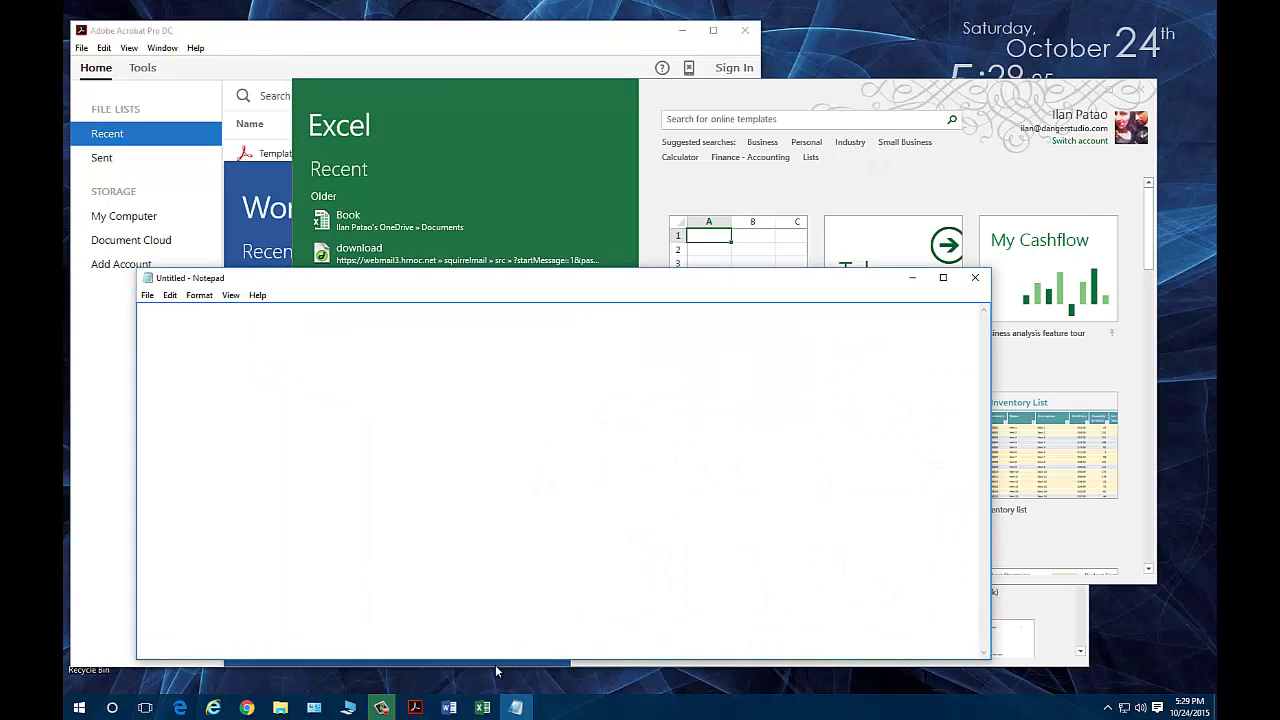
click(145, 708)
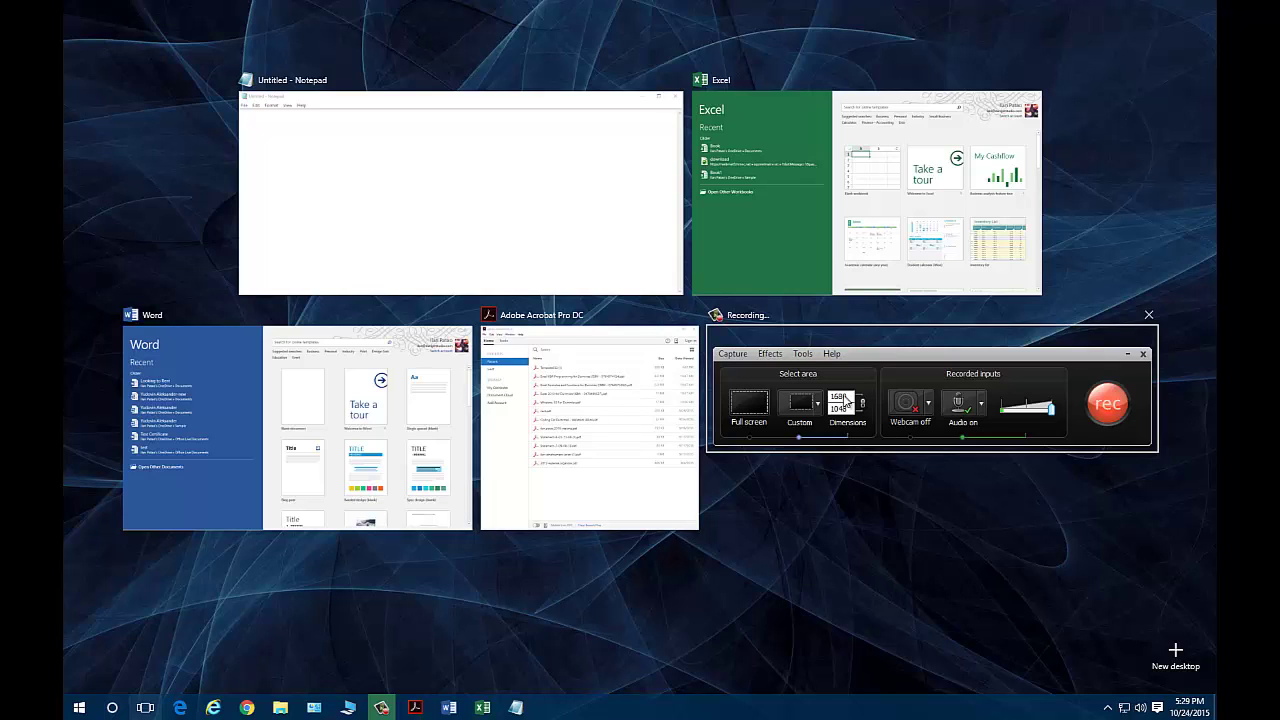
- Add a new virtual desktop in Task View and switch to the empty Desktop 2
click(147, 708)
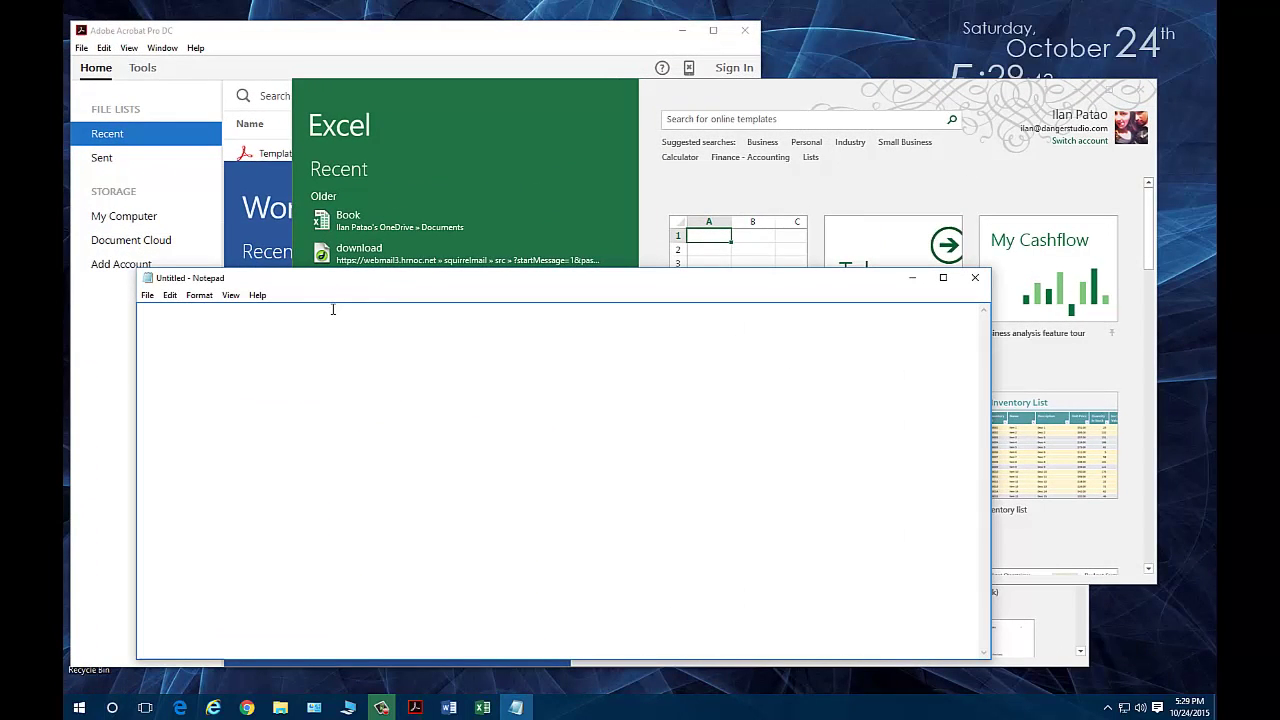
click(145, 708)
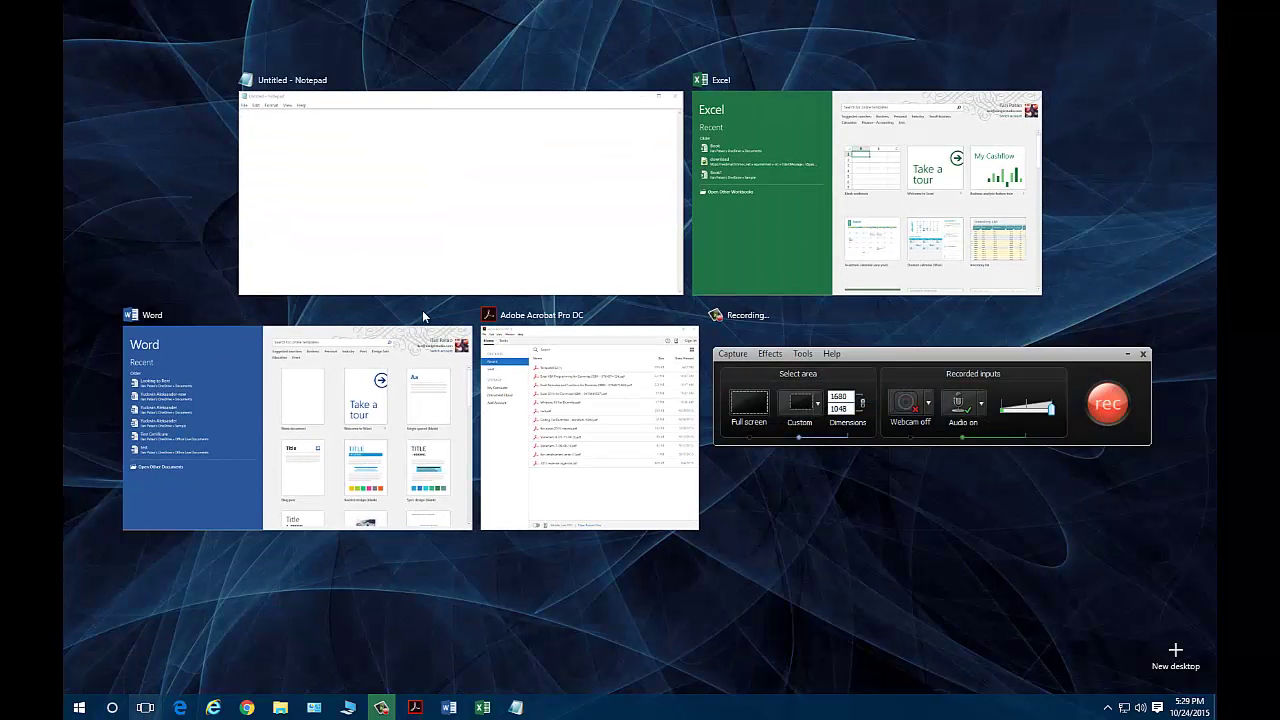
click(1172, 656)
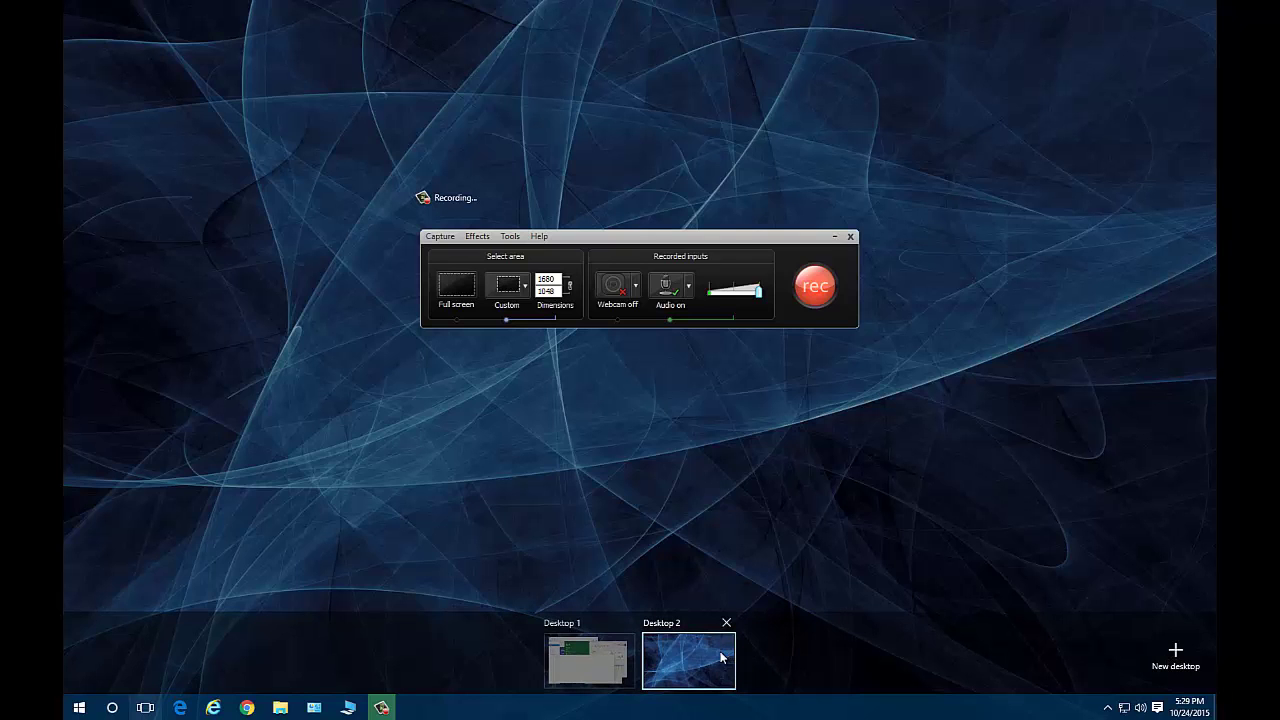
click(678, 657)
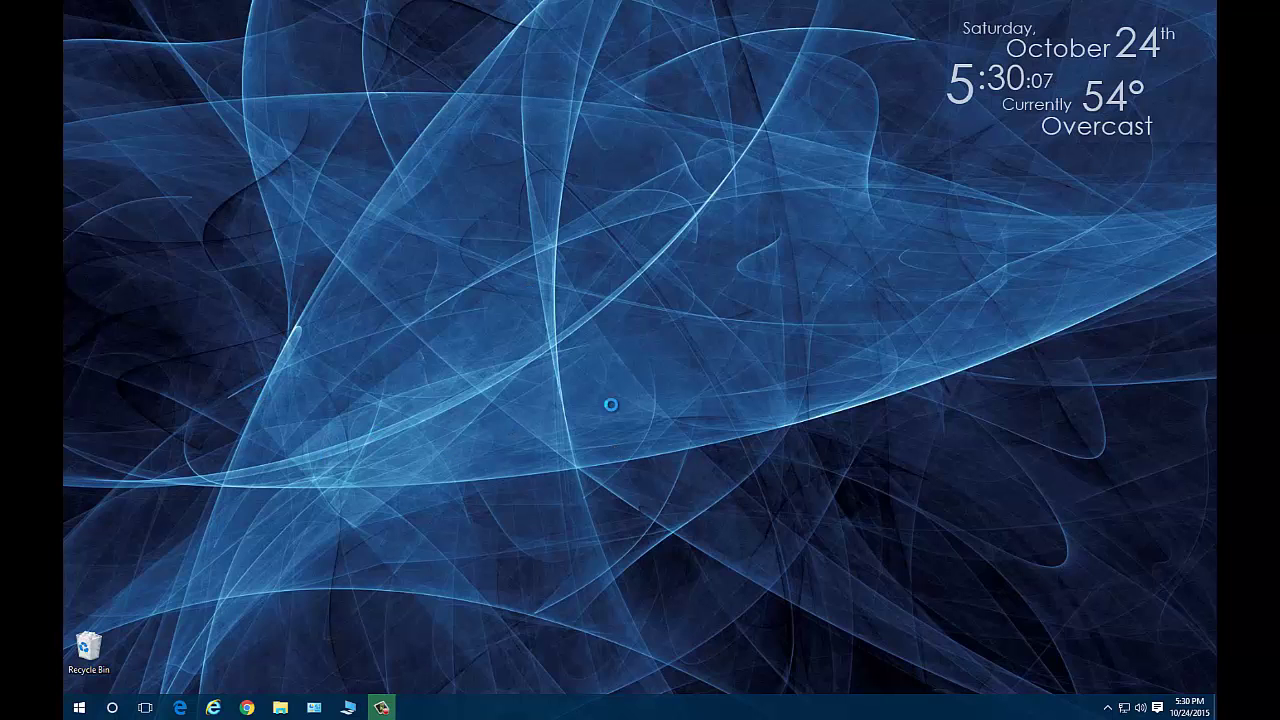
- Visit Desktop 1 through Task View, then switch back to the empty Desktop 2
right_click(612, 444)
click(311, 422)
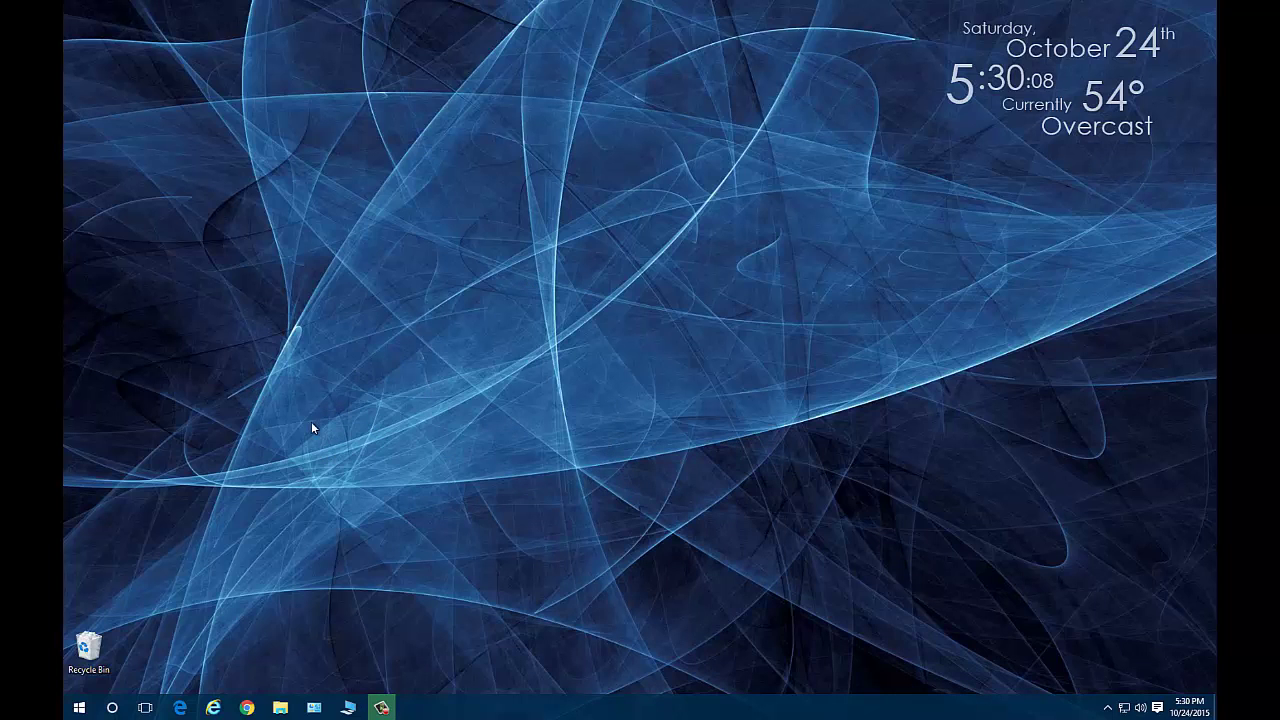
click(145, 706)
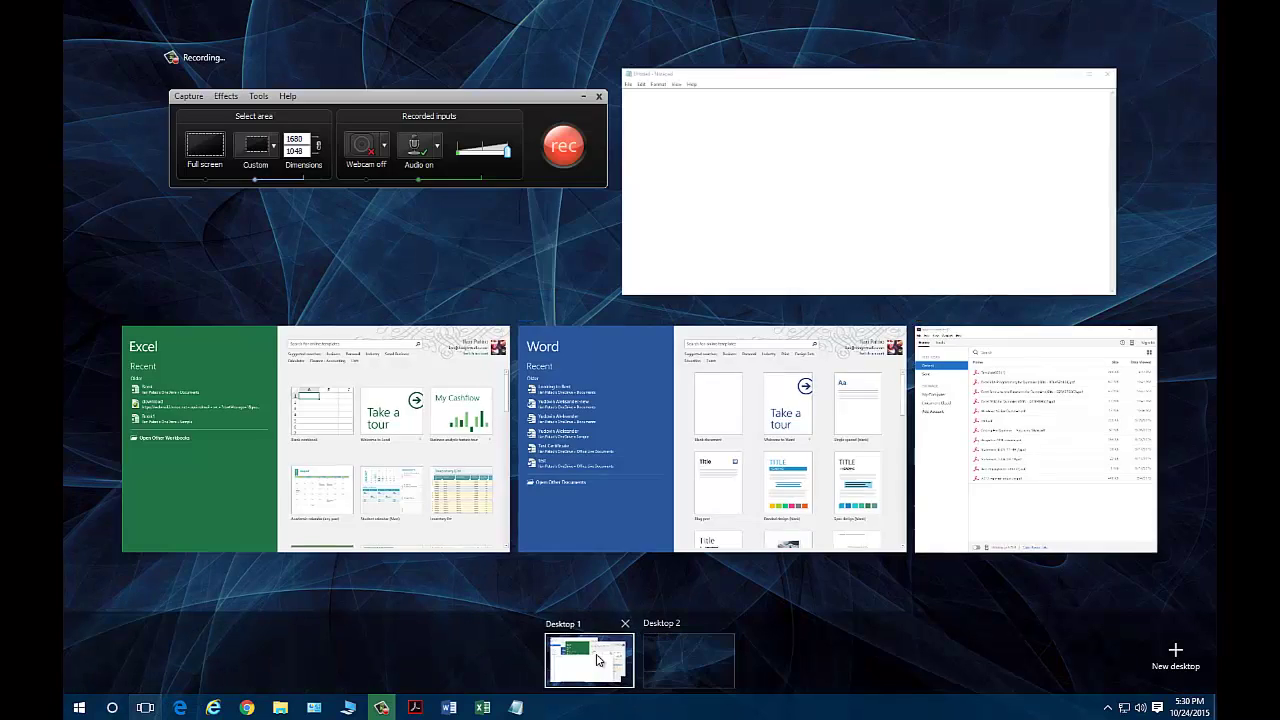
click(595, 658)
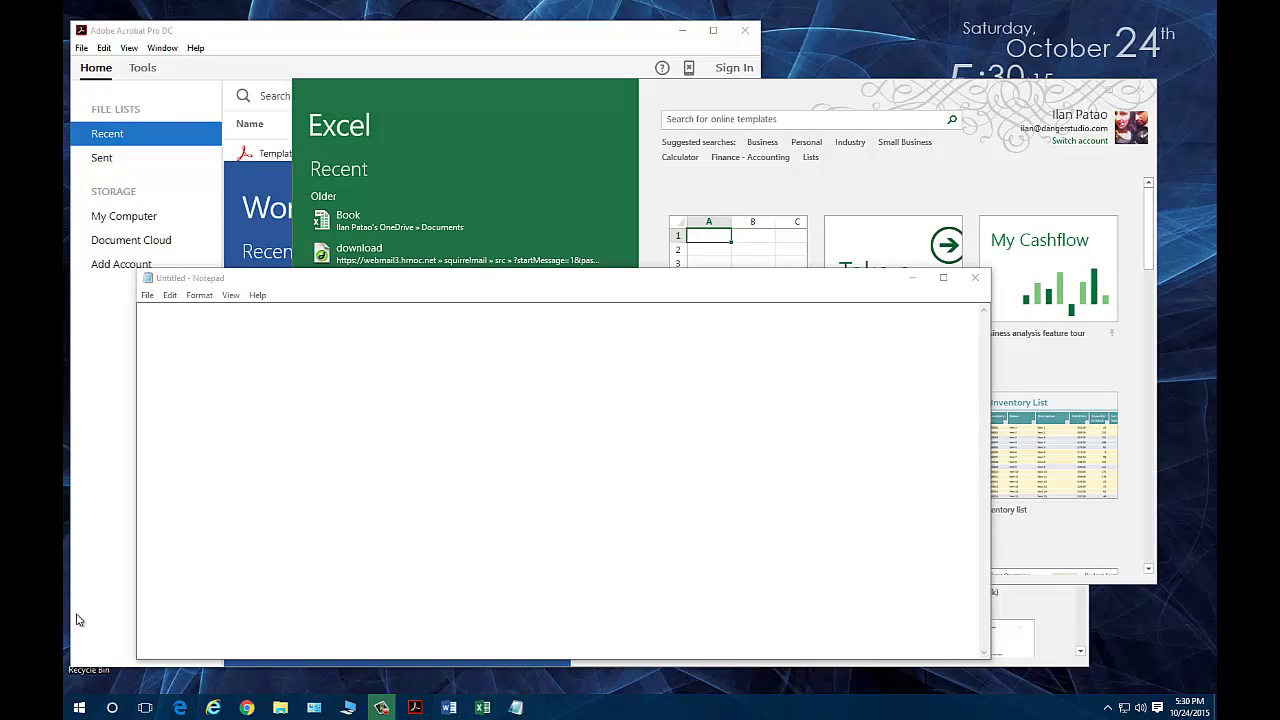
click(145, 707)
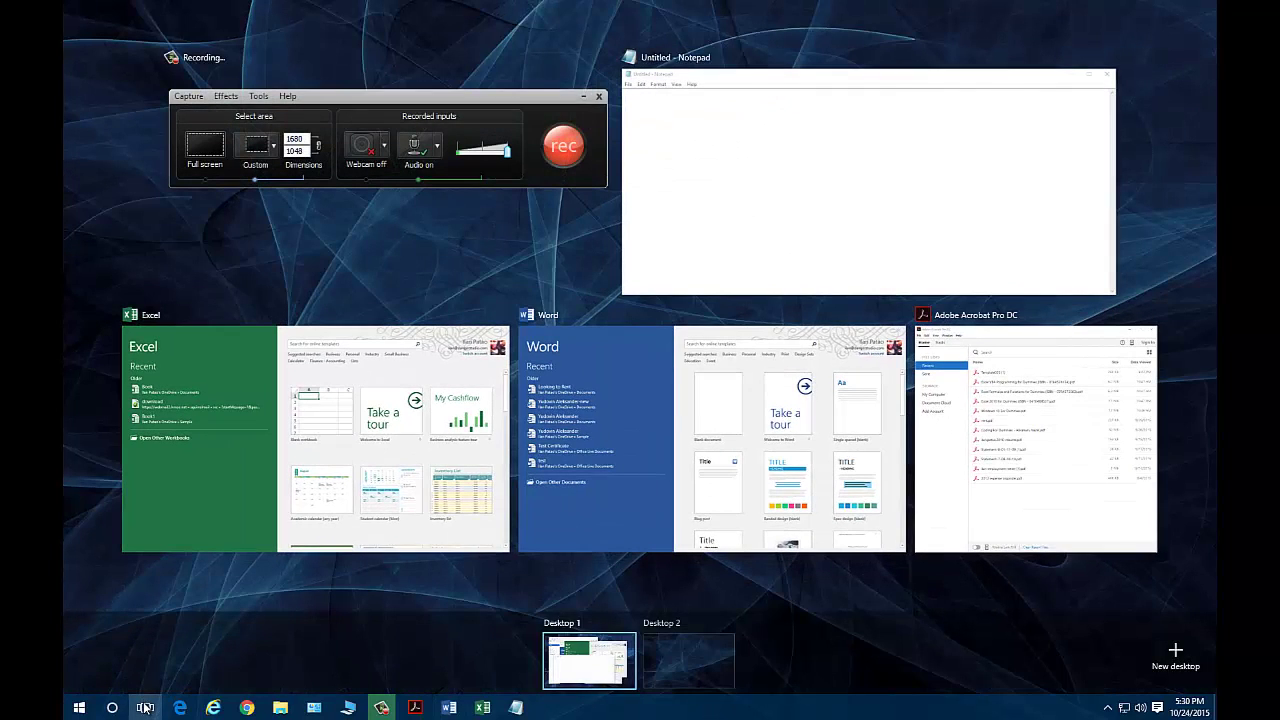
click(671, 666)
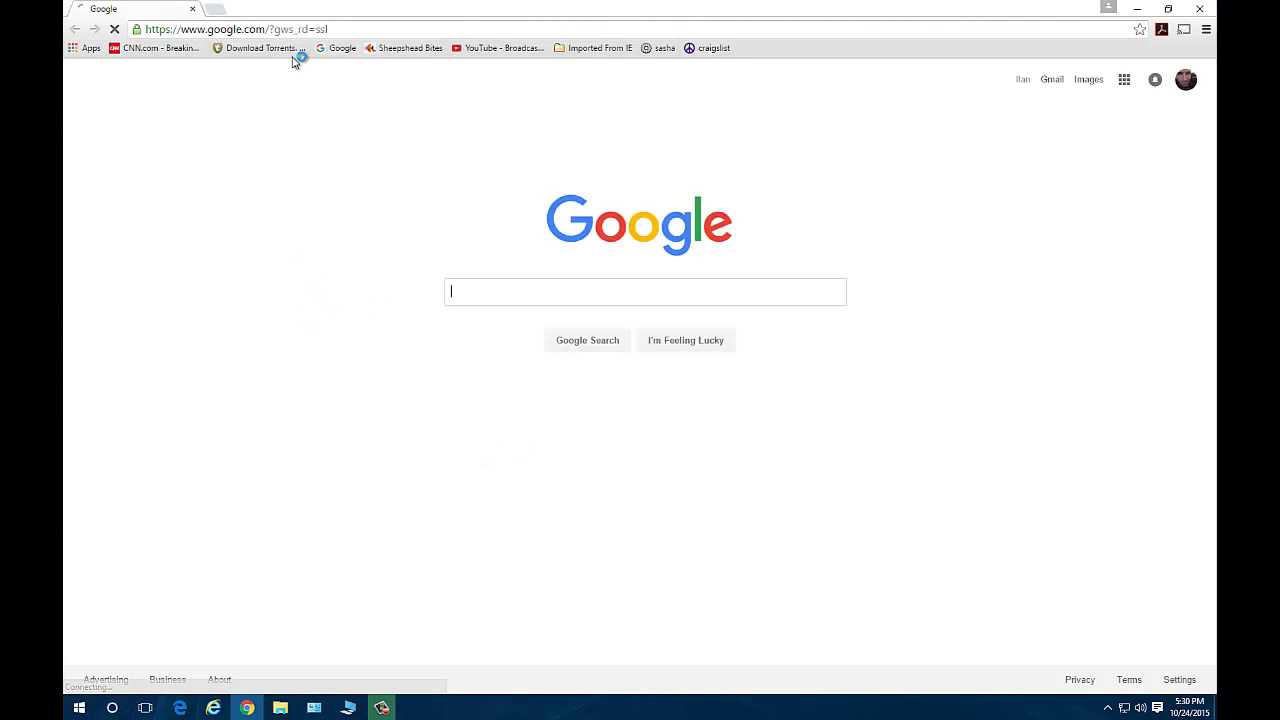
- Restore Chrome to a smaller window, move it up near the centre, and show Task View
double_click(411, 6)
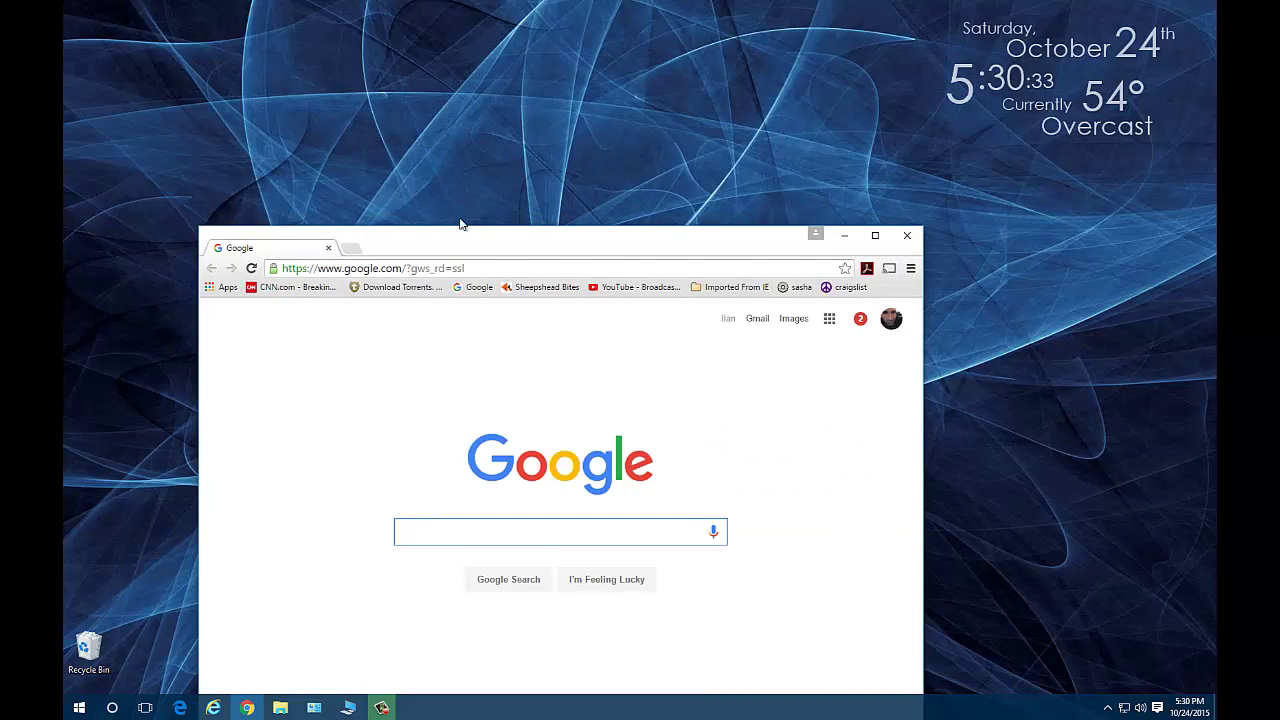
drag(462, 252, 471, 152)
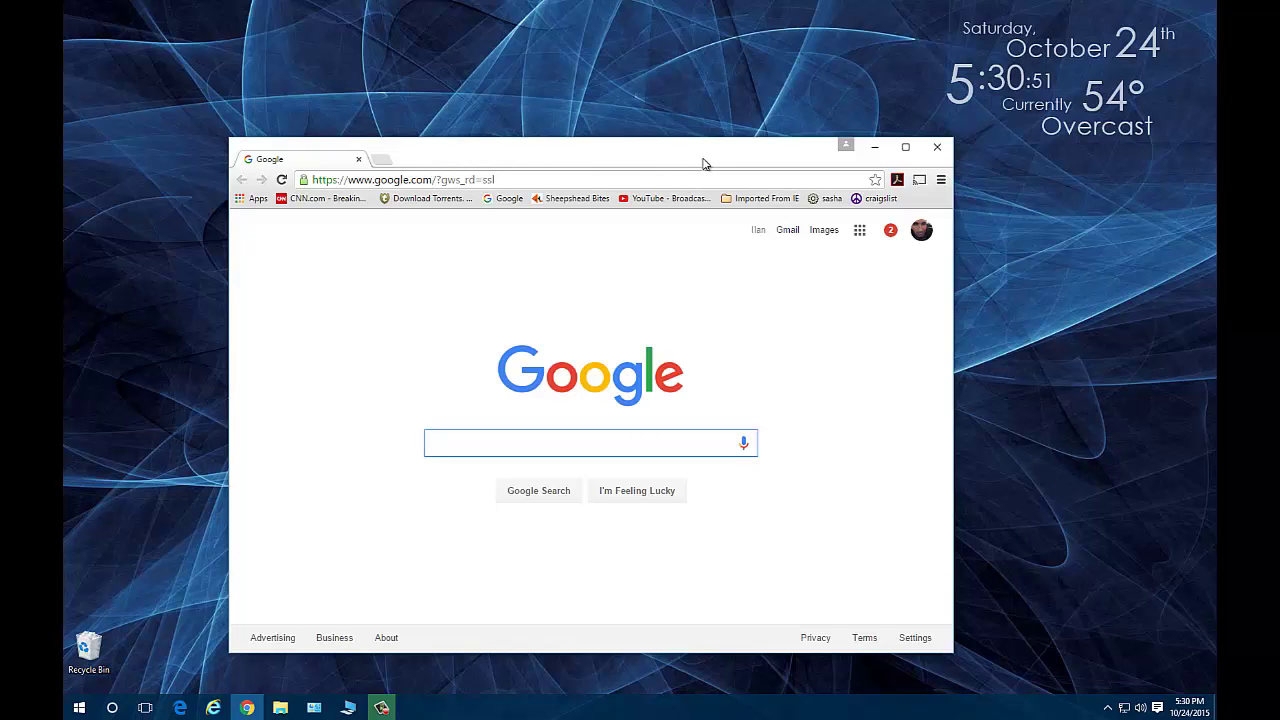
mouse_move(690, 160)
mouse_down()
mouse_move(531, 151)
mouse_move(714, 134)
mouse_move(706, 142)
mouse_up()
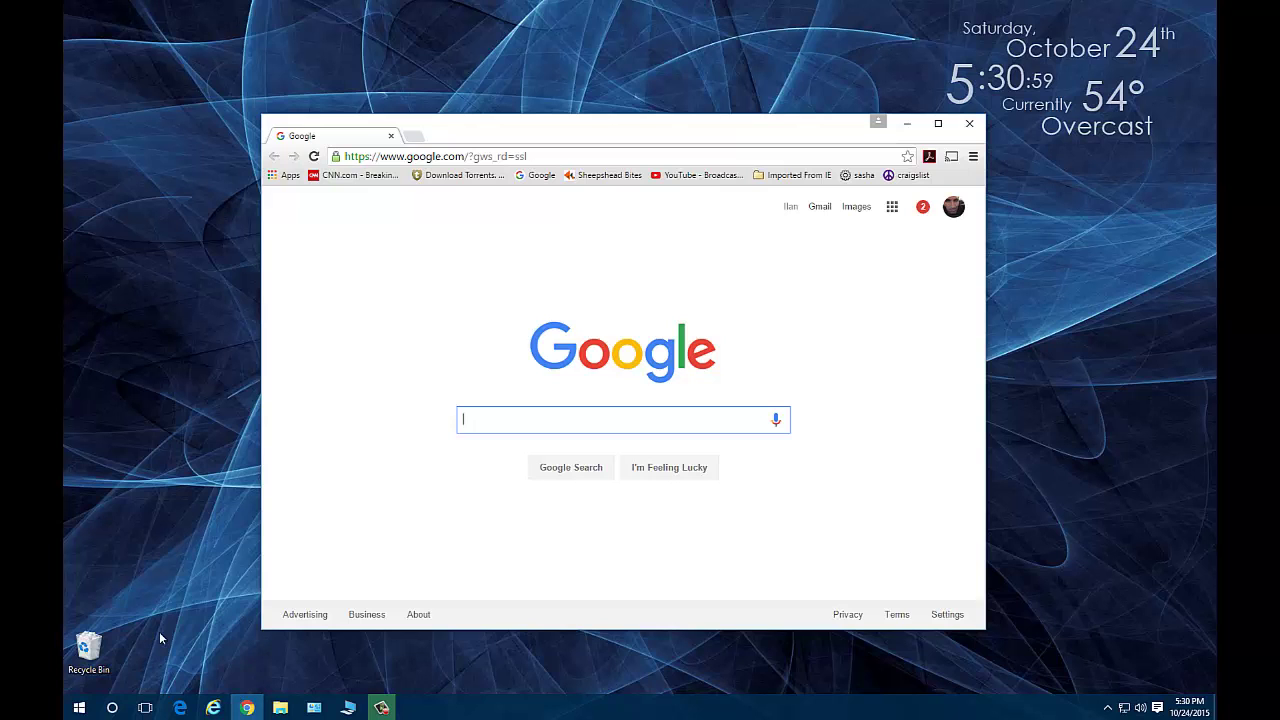
click(145, 708)
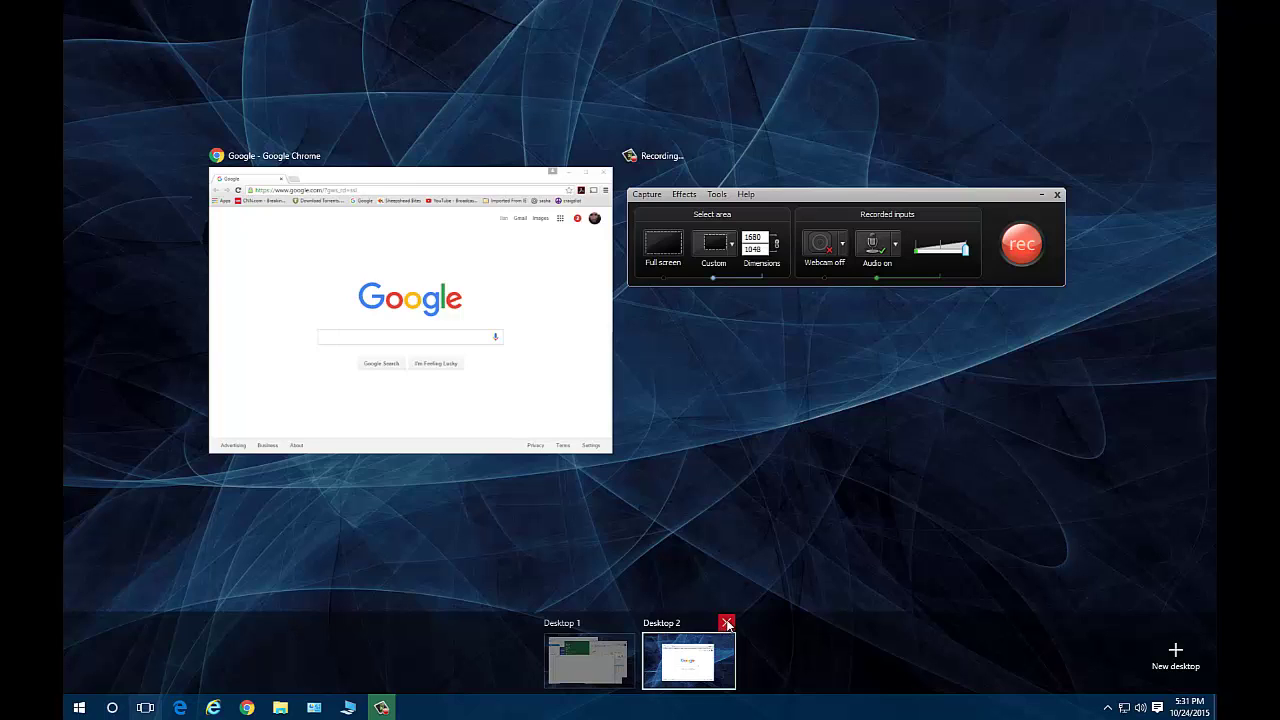
- Close Desktop 2 so Chrome merges onto Desktop 1, then bring Word forward and reposition it
click(727, 623)
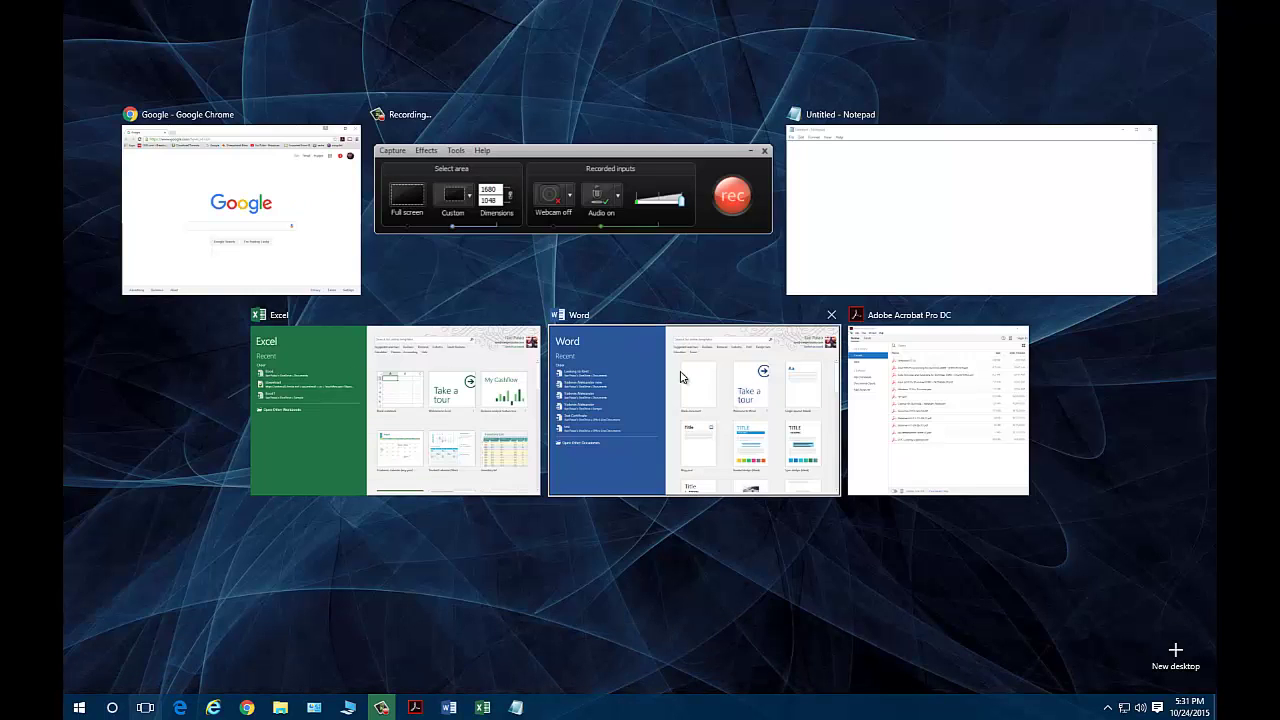
click(618, 400)
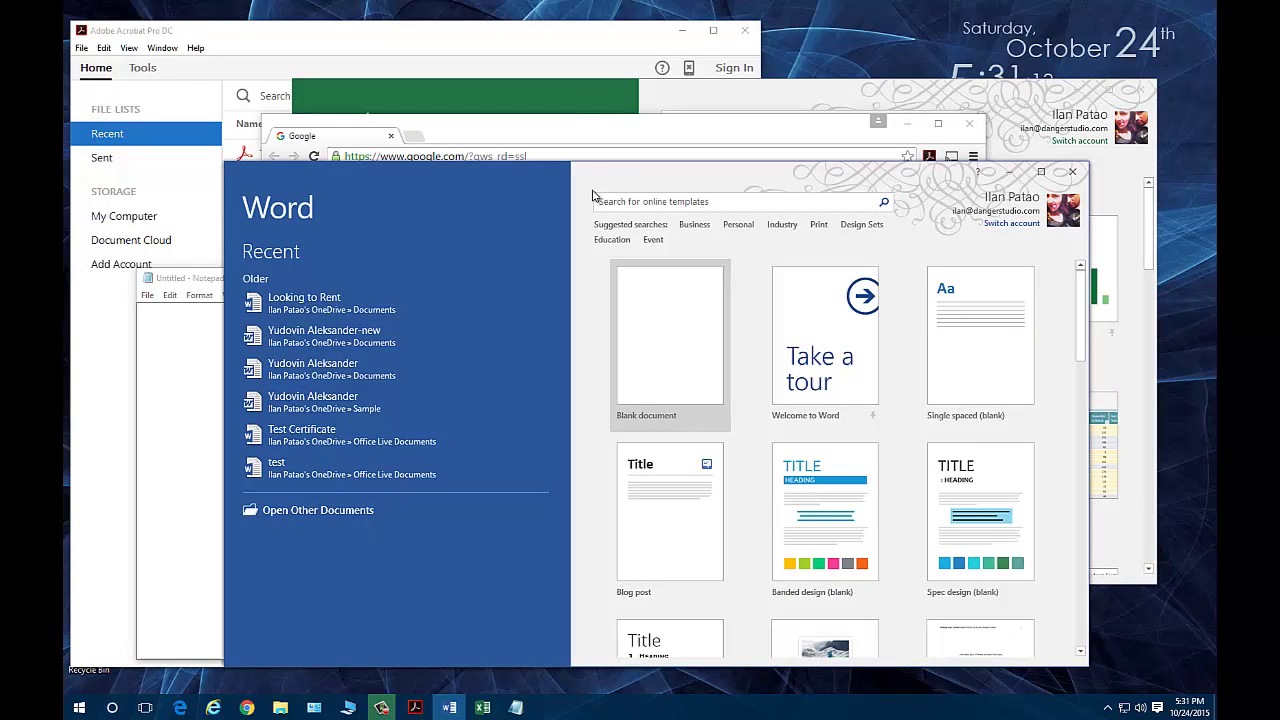
drag(612, 177, 585, 201)
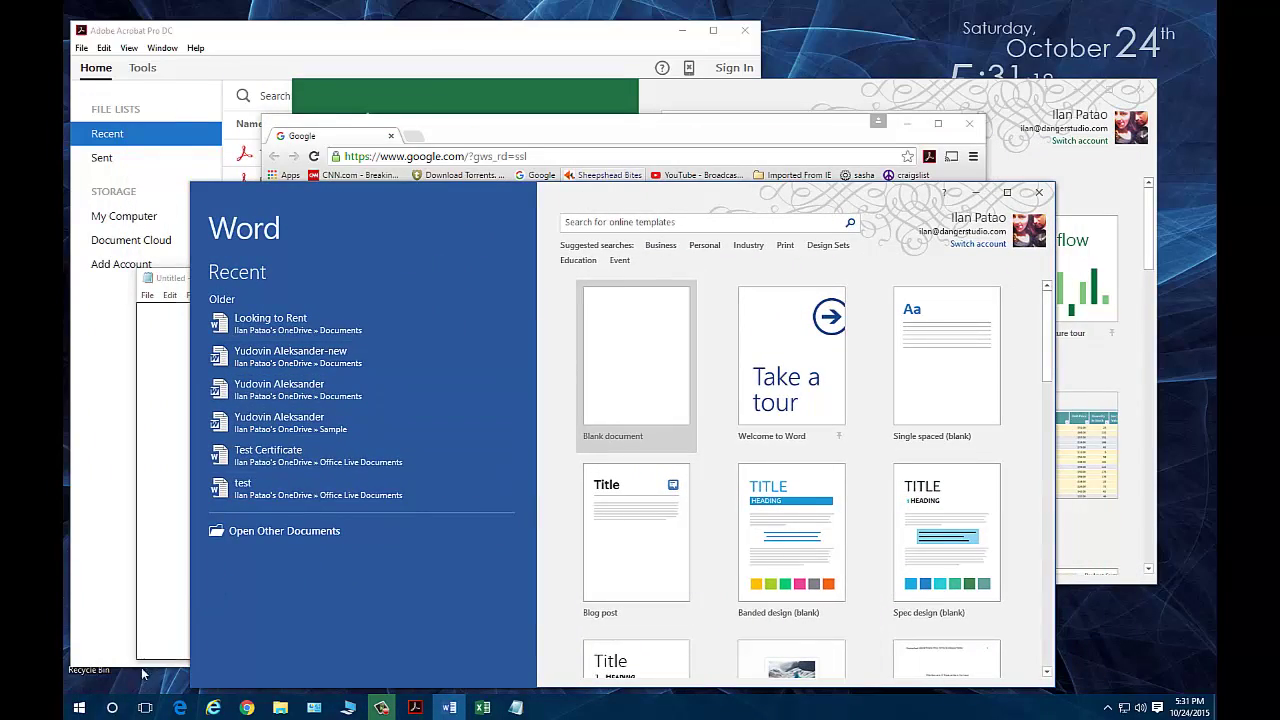
- Move the Word window to a new desktop and switch to Desktop 2 to see it
click(145, 709)
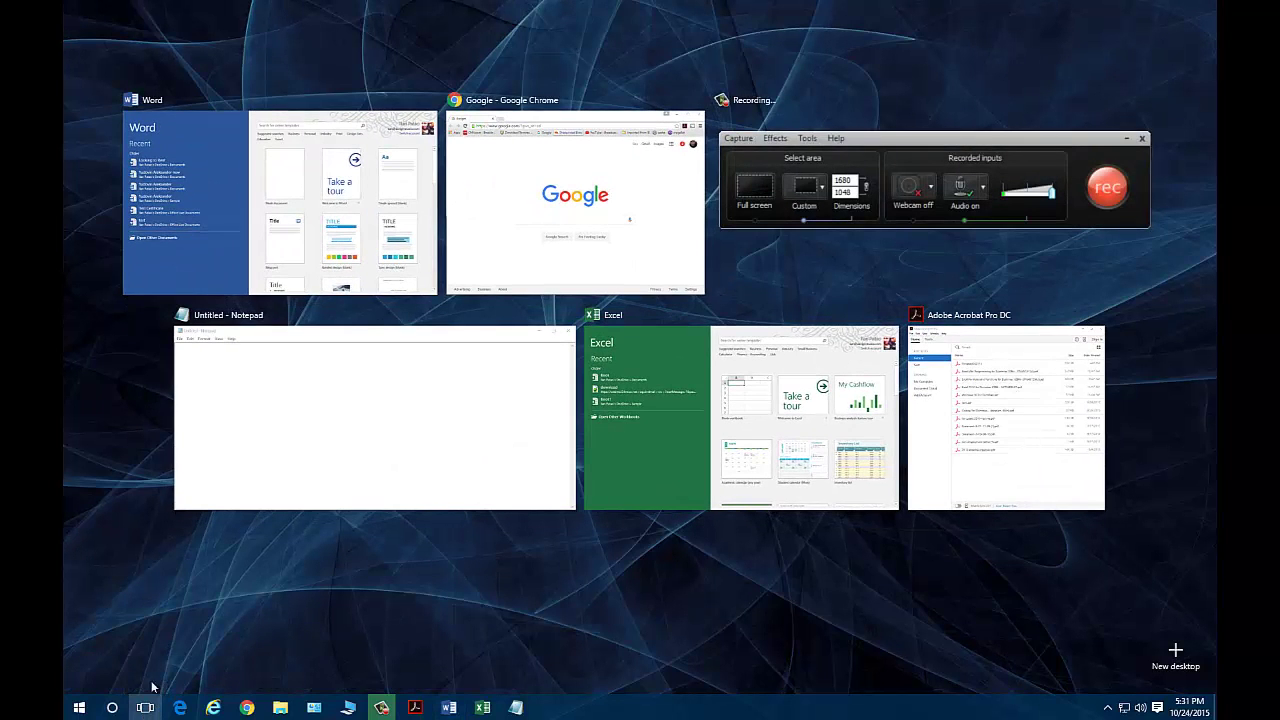
right_click(231, 174)
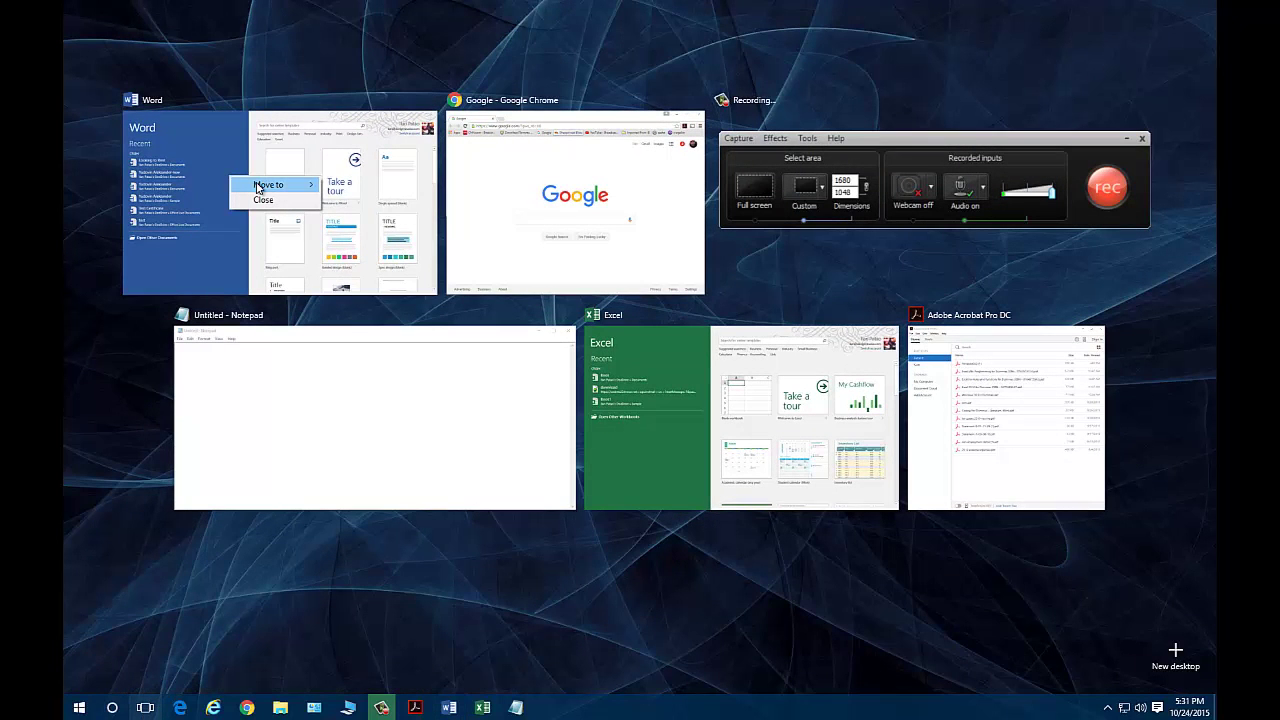
mouse_move(260, 188)
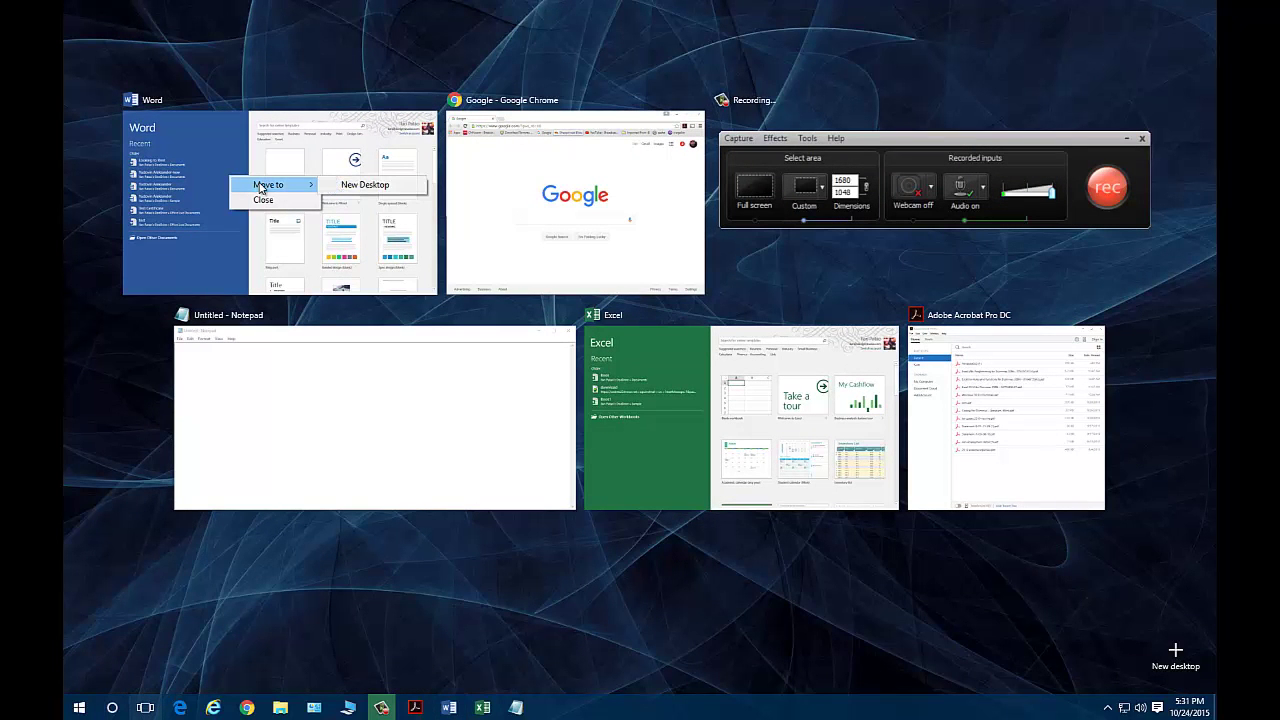
click(366, 186)
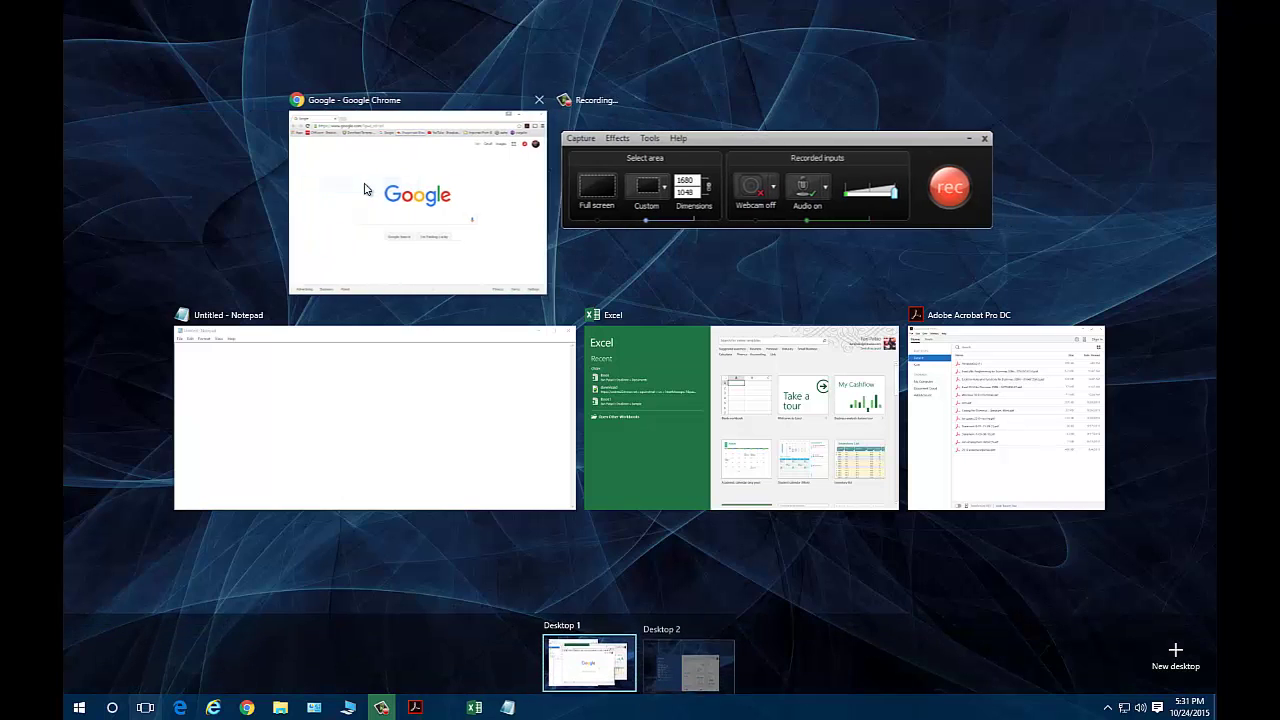
click(666, 659)
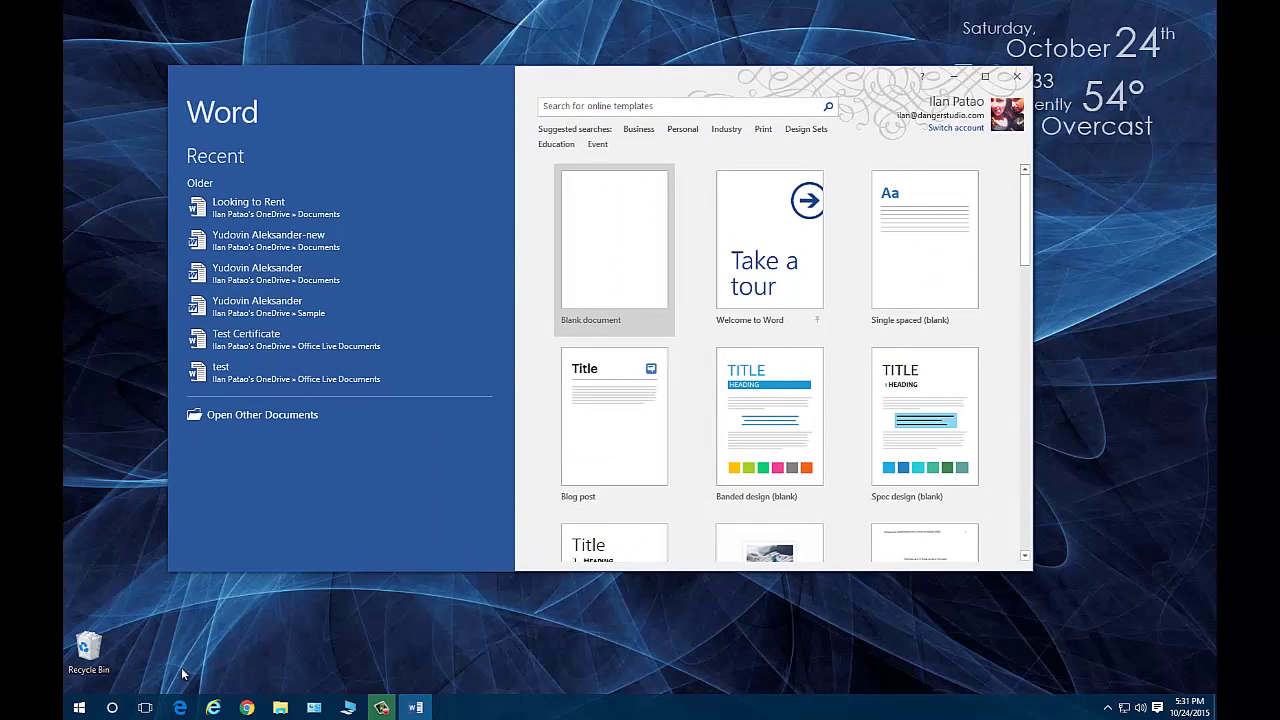
- Move Word back to Desktop 1 and switch to Desktop 1
click(145, 707)
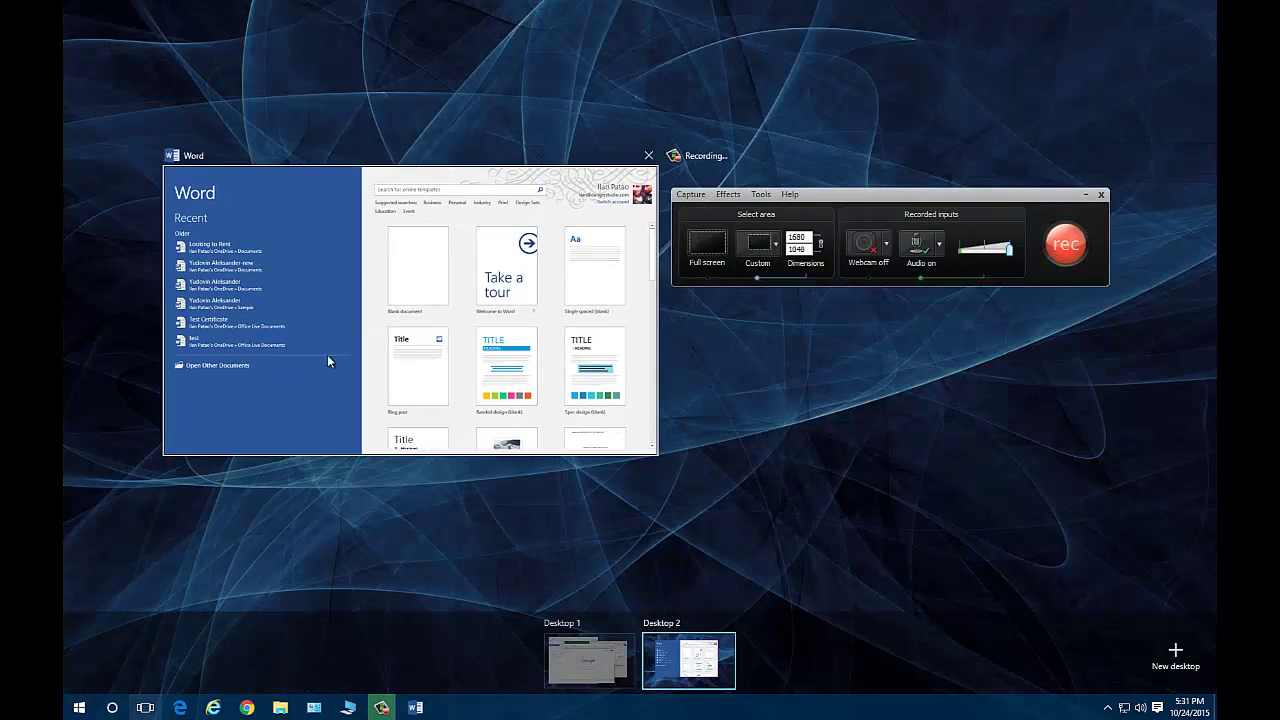
right_click(354, 294)
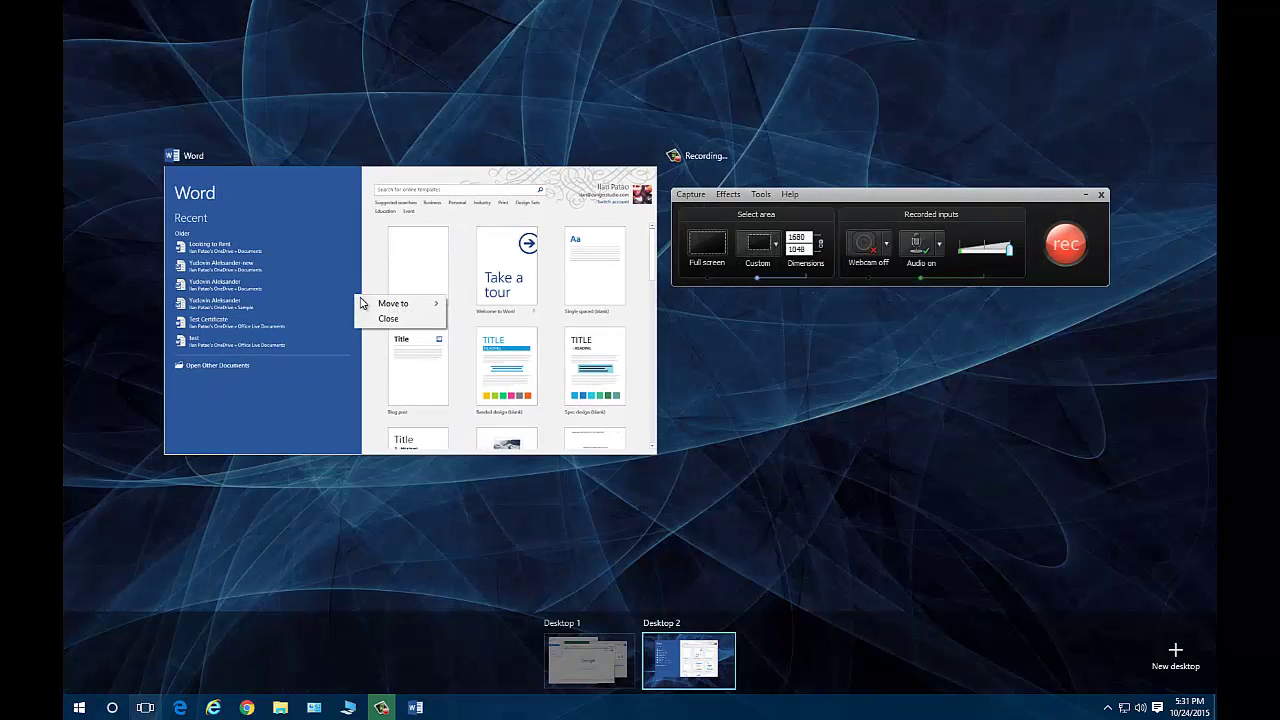
mouse_move(420, 303)
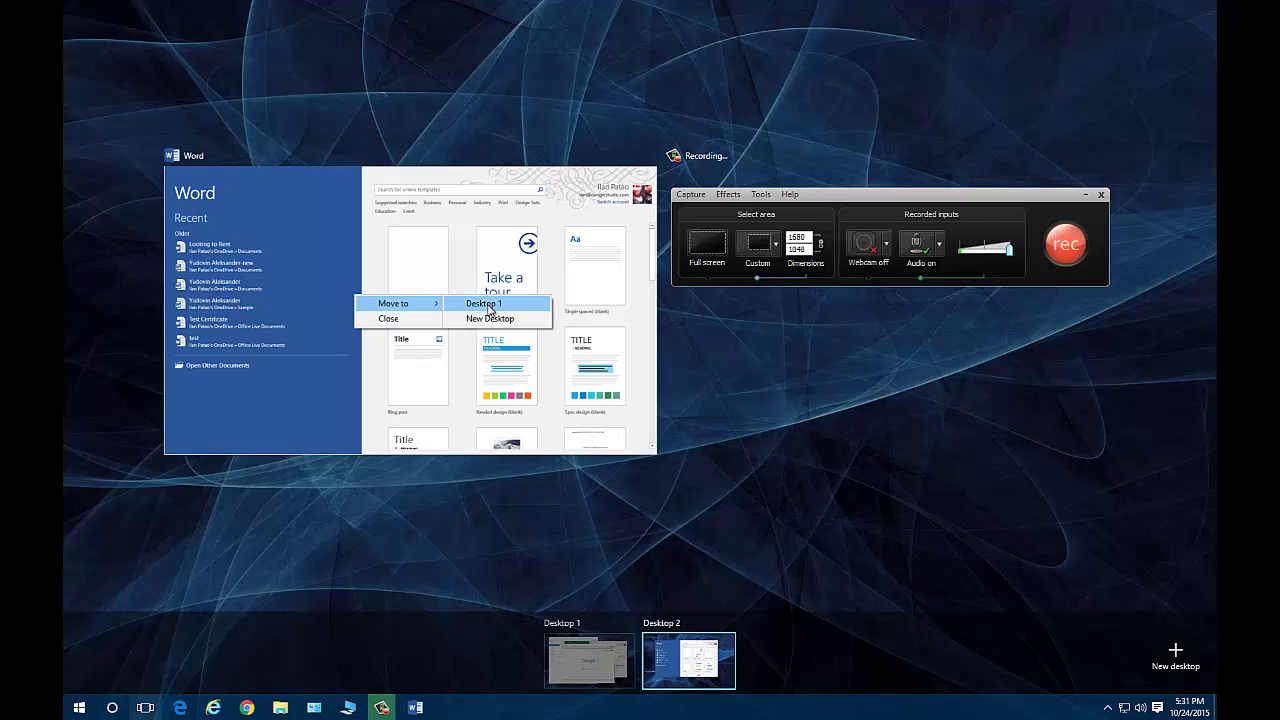
click(488, 306)
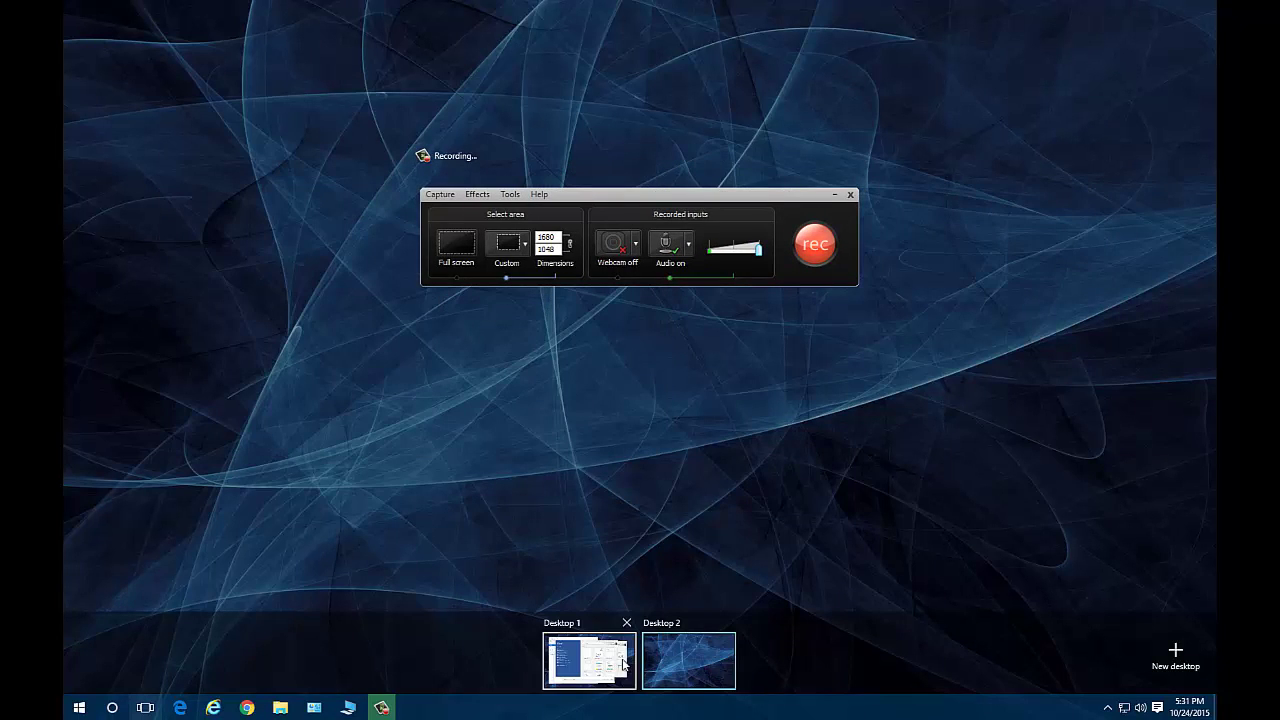
click(592, 664)
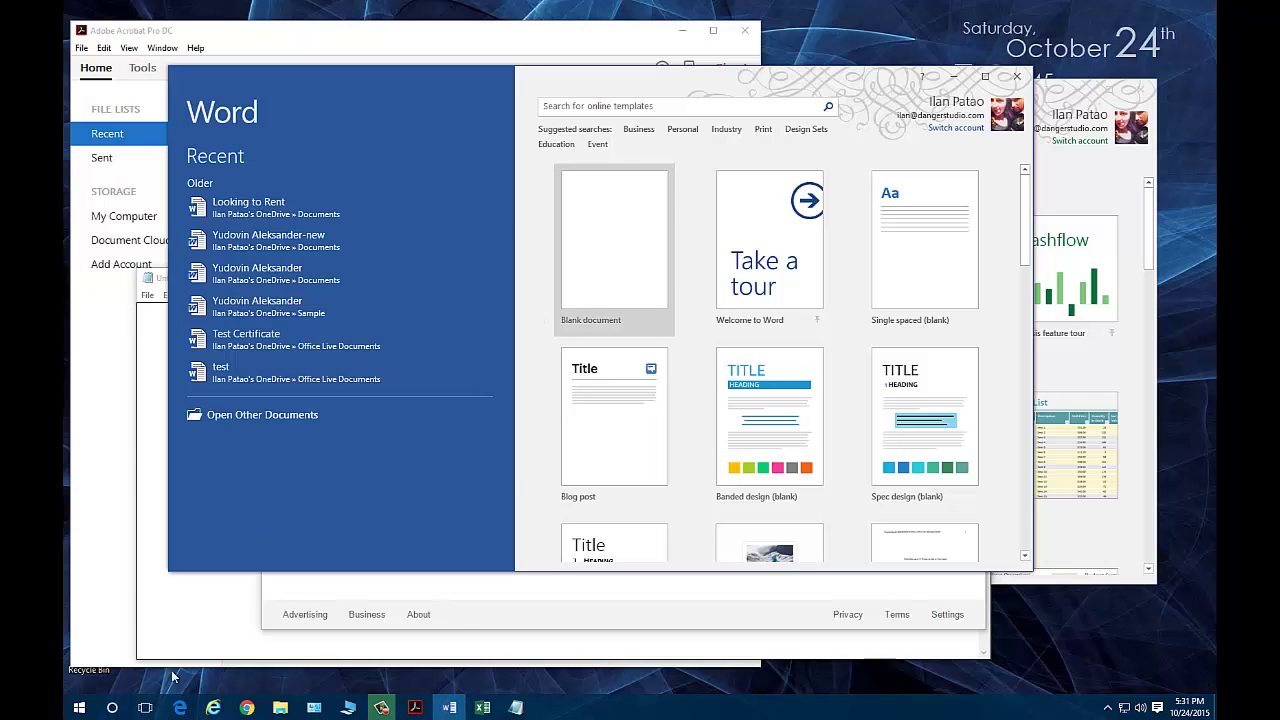
- Visit the empty Desktop 2, dismiss the Malware Detected notification, then return to Desktop 1 with Excel in front
click(145, 707)
right_click(306, 200)
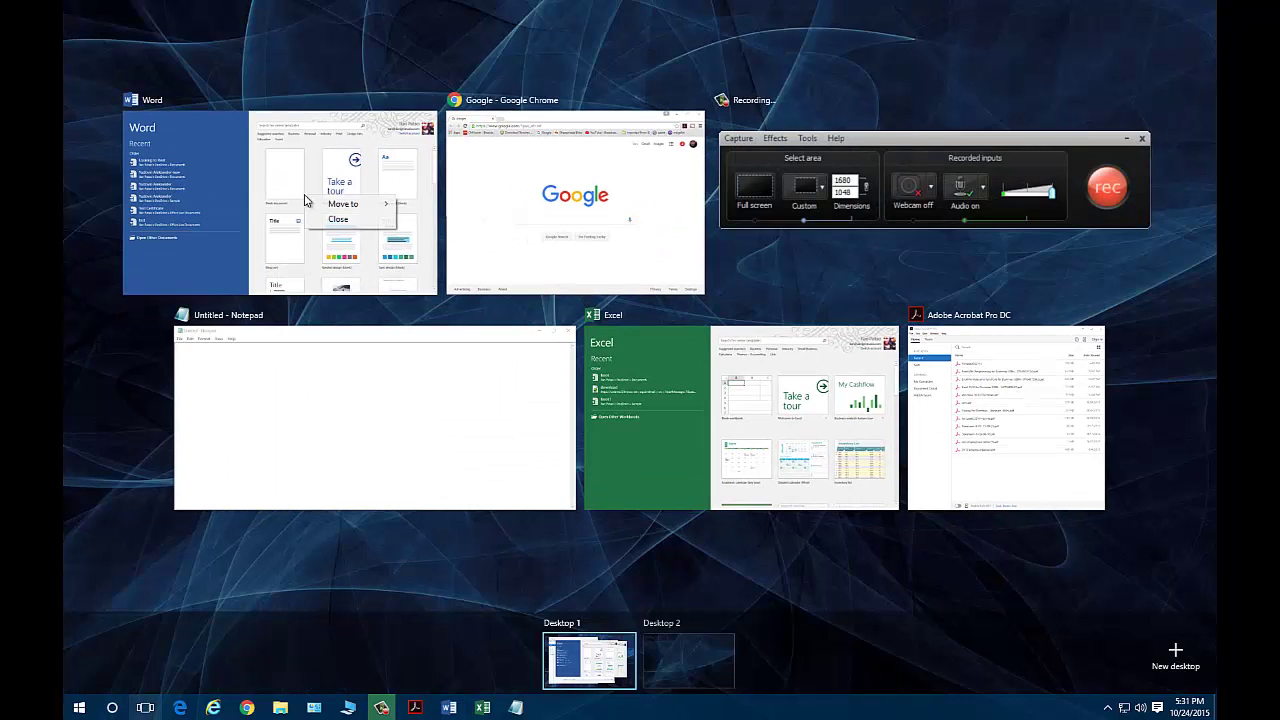
mouse_move(341, 209)
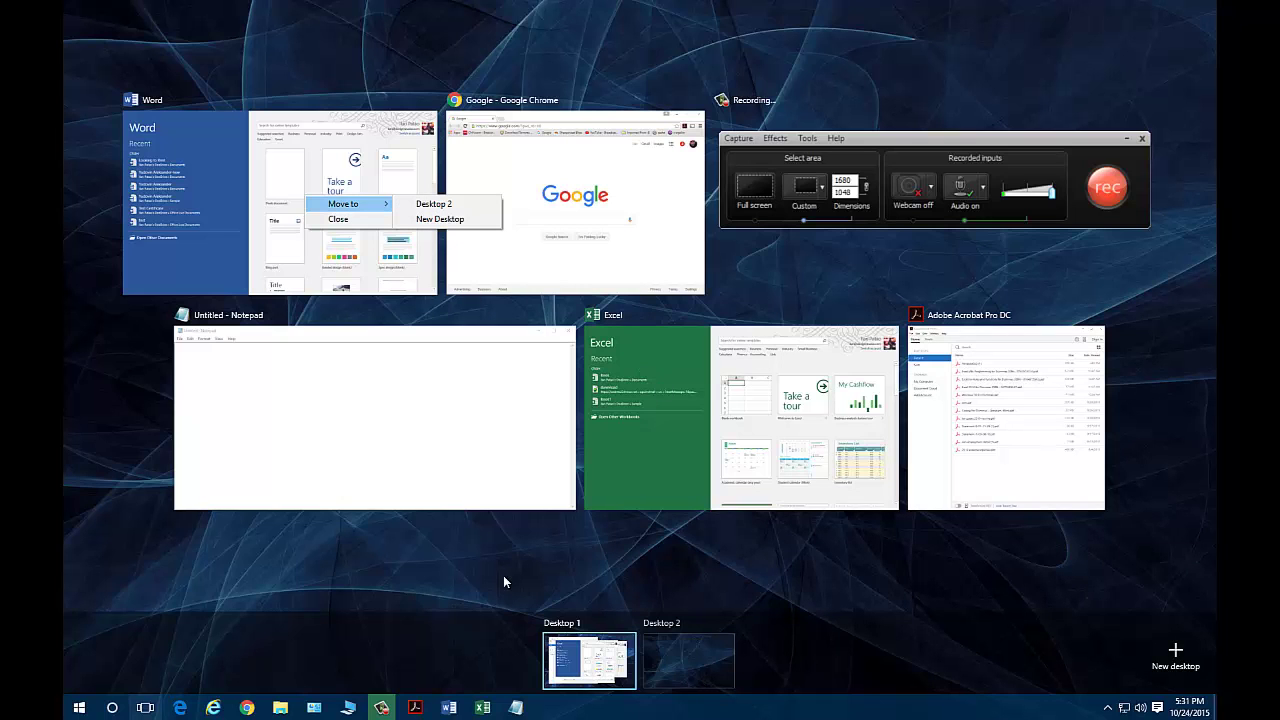
click(684, 664)
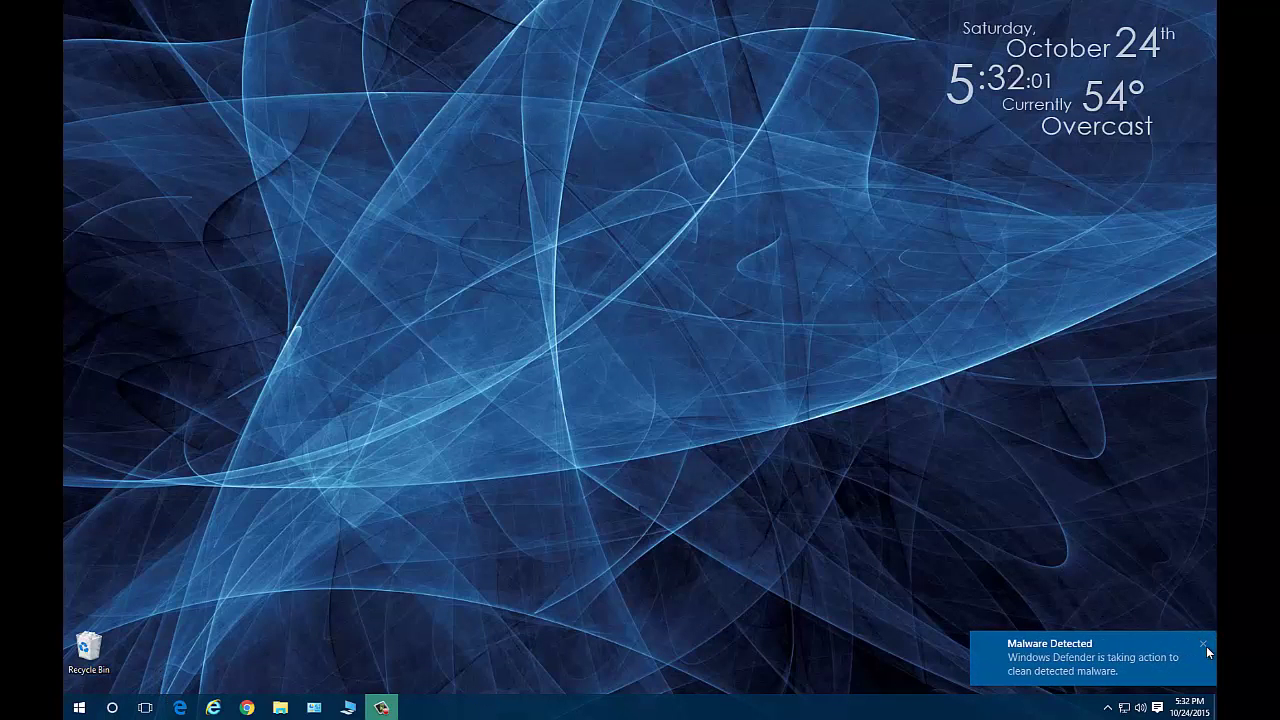
click(1204, 644)
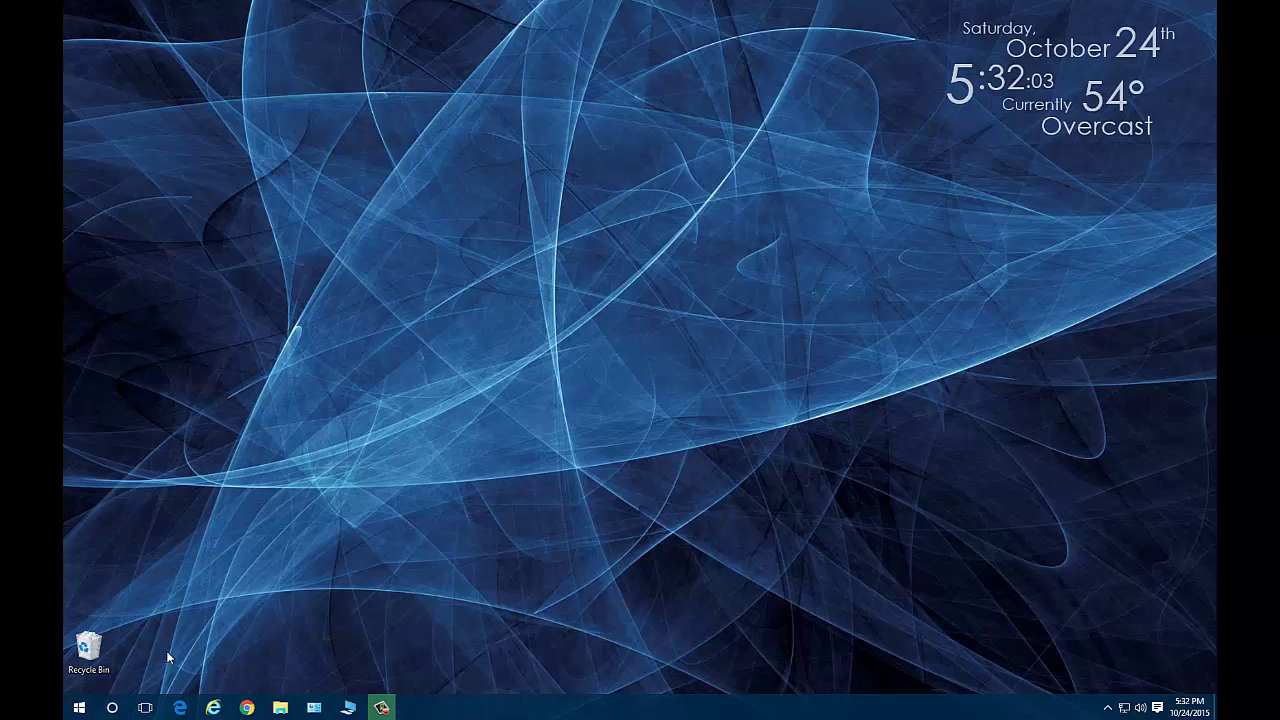
click(145, 707)
click(588, 688)
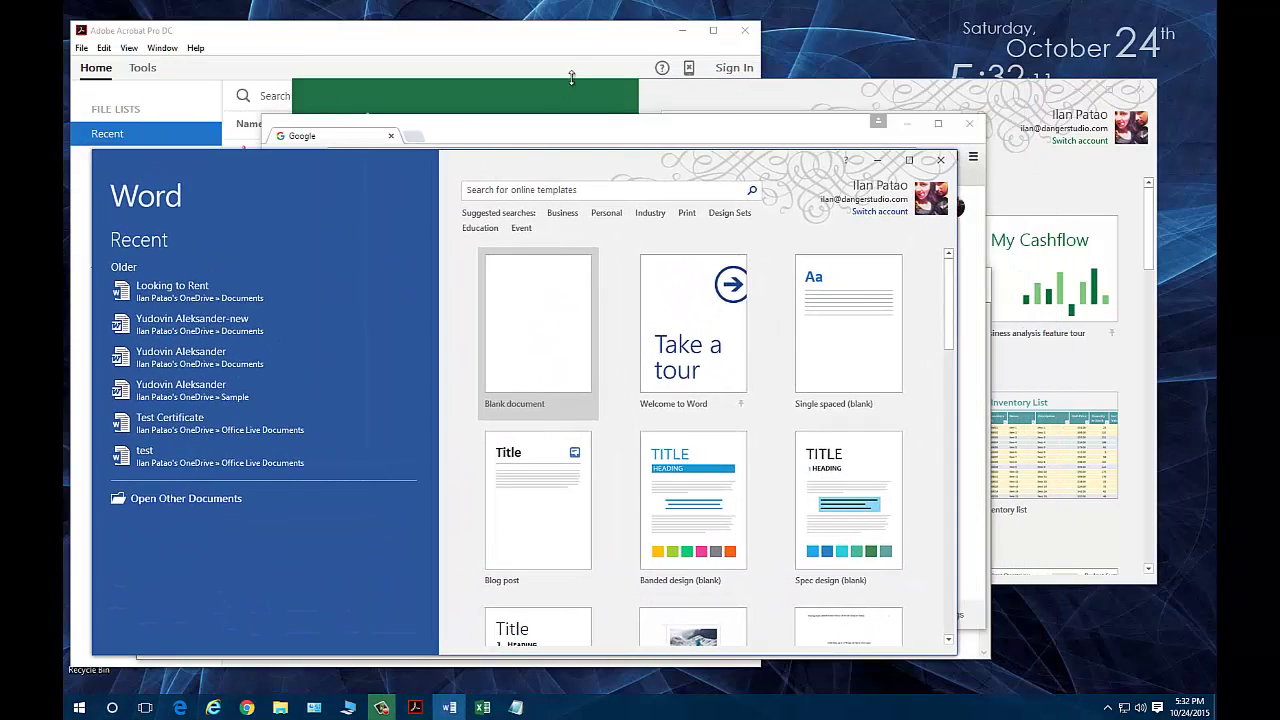
click(655, 95)
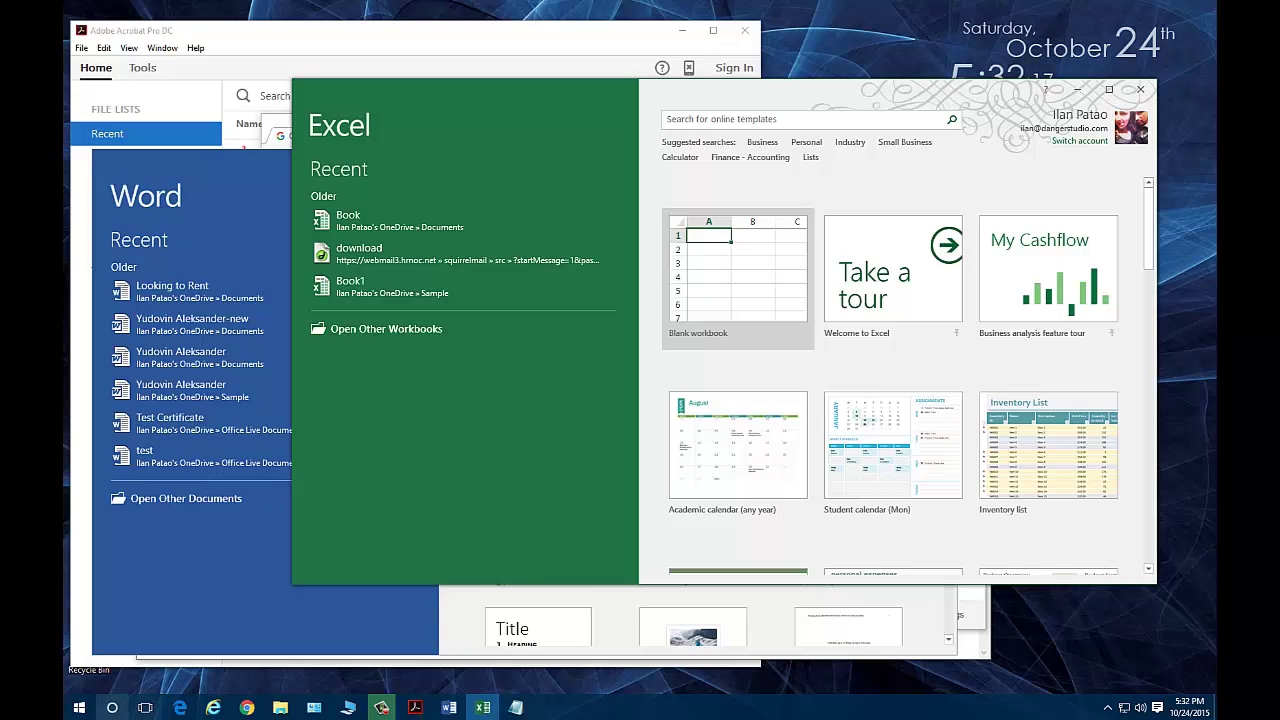
- Create Desktops 3 and 4 in Task View, then return to Desktop 1
click(145, 707)
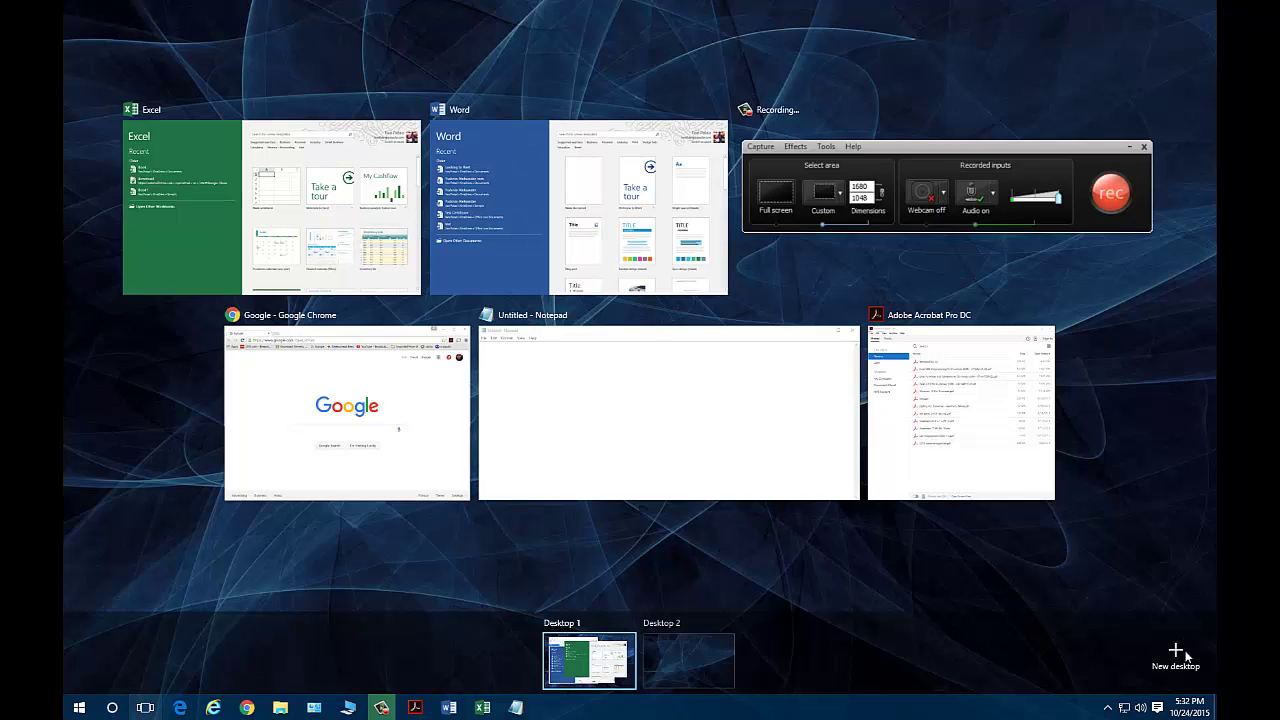
click(1180, 655)
click(1177, 652)
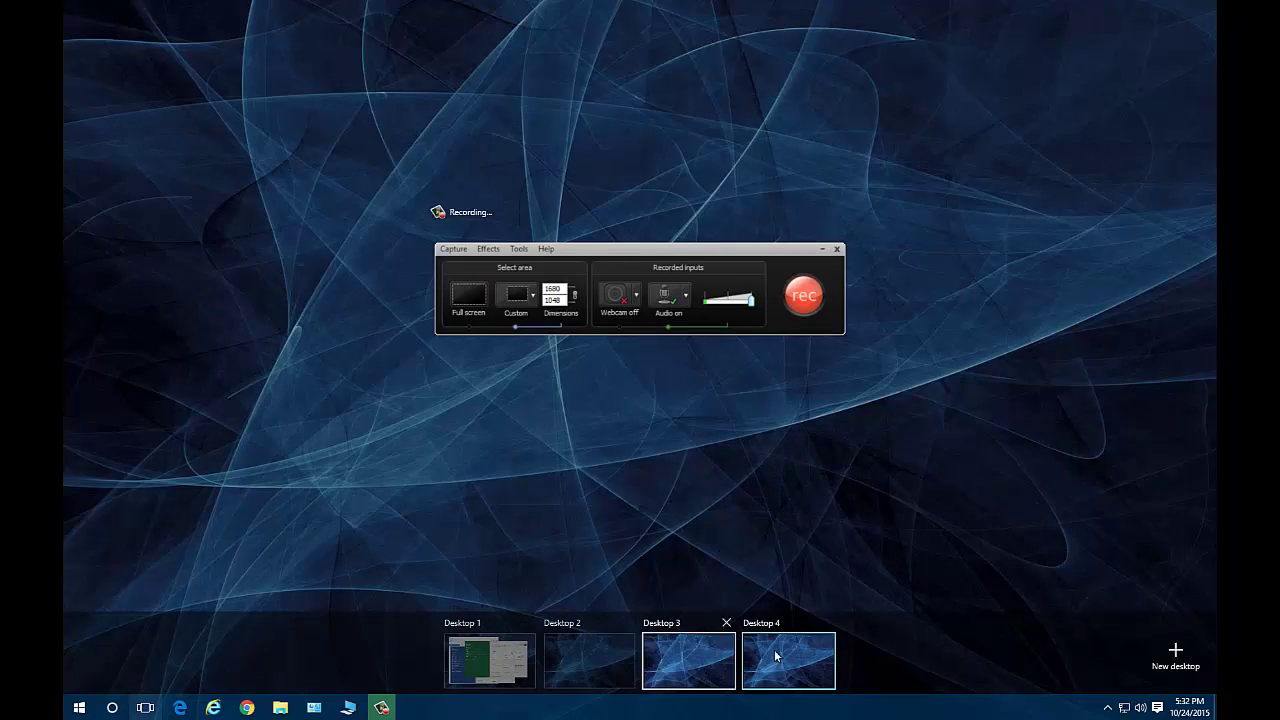
click(474, 636)
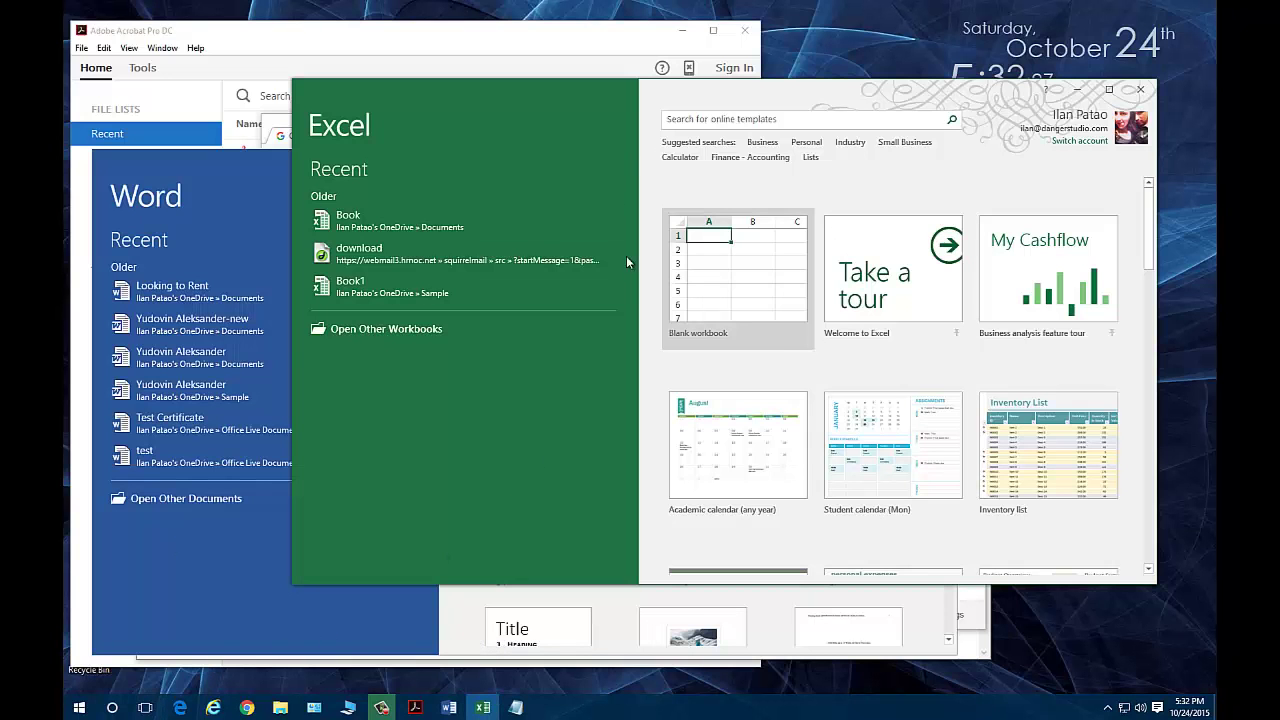
- Move Excel to Desktop 2, Word to Desktop 3 and Chrome to Desktop 4
click(145, 707)
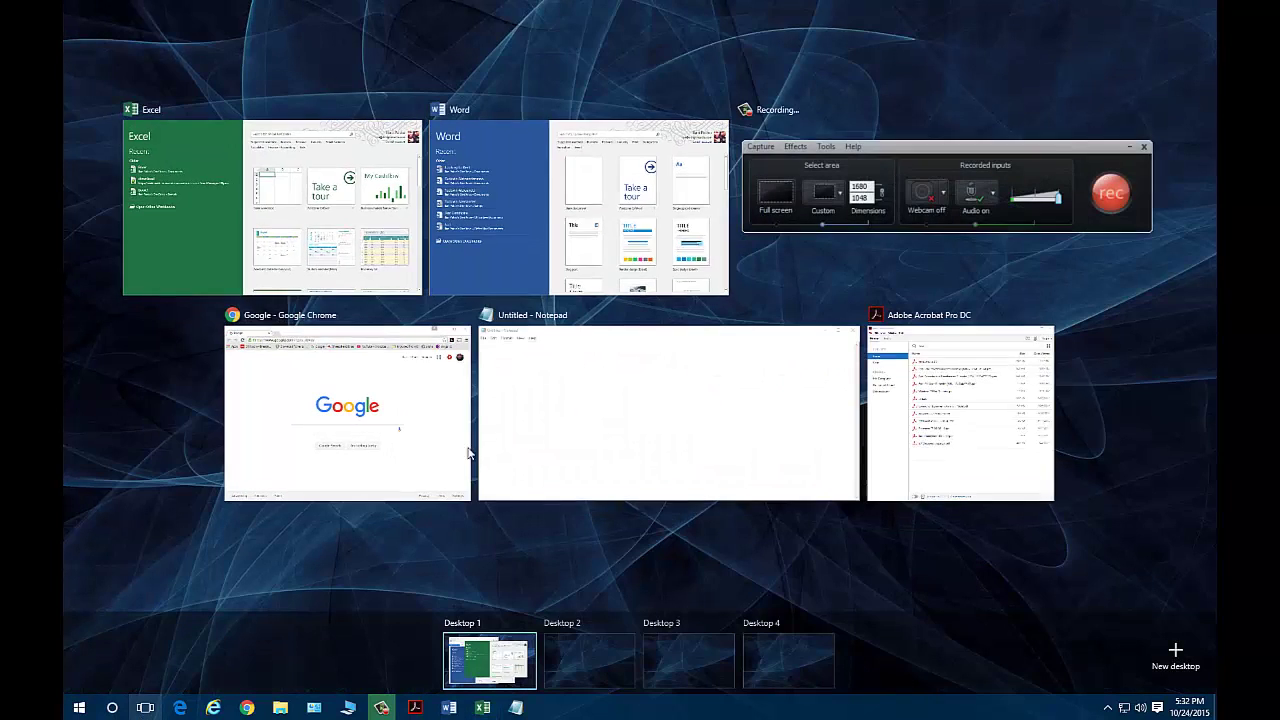
right_click(266, 170)
mouse_move(337, 174)
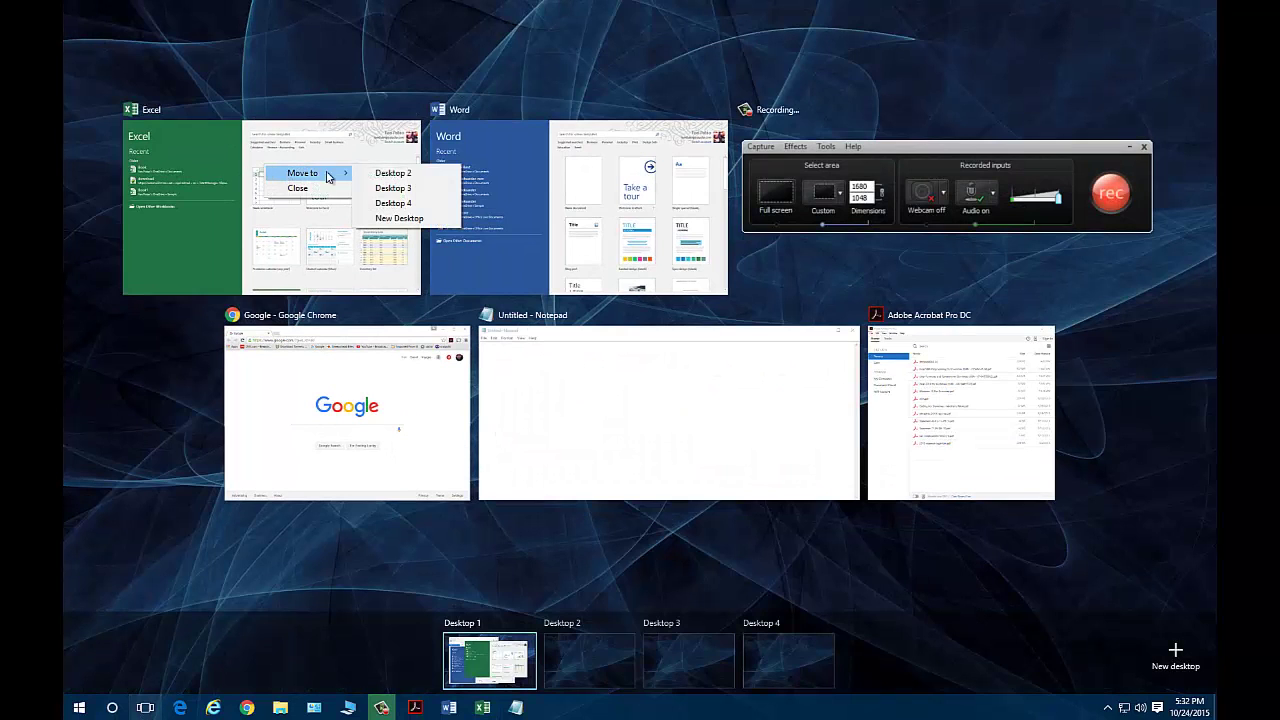
click(415, 178)
right_click(352, 180)
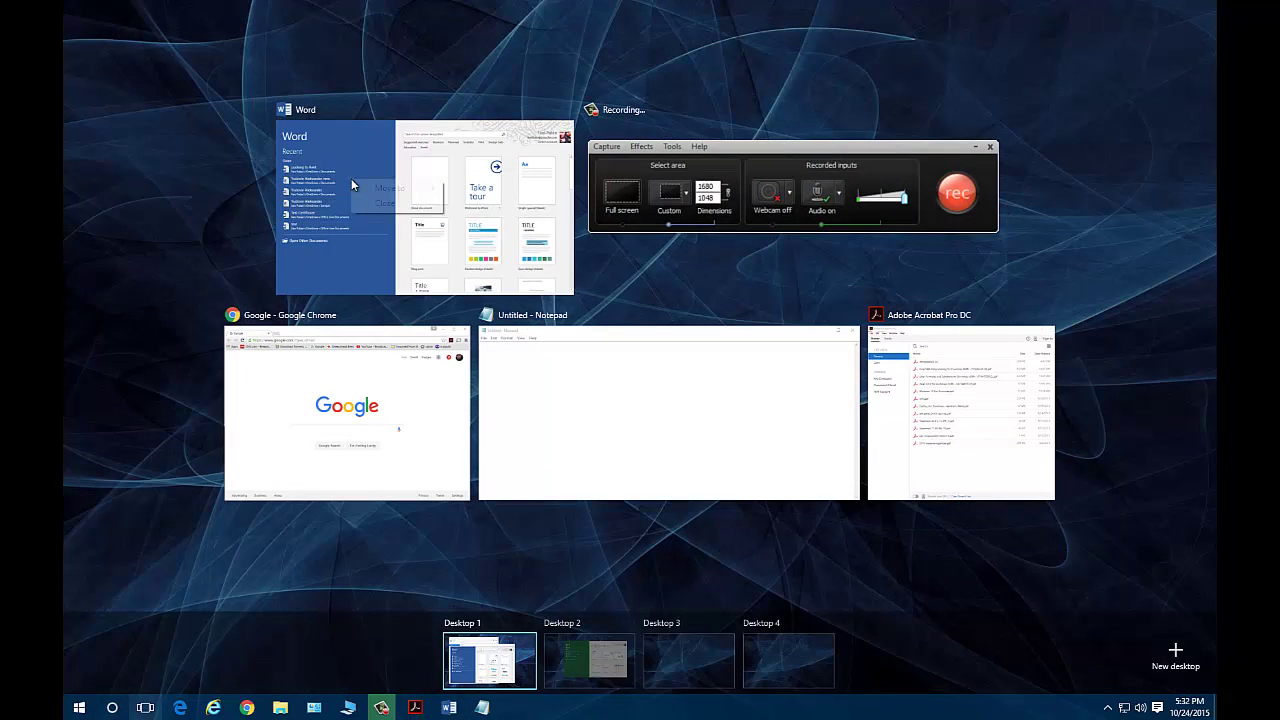
click(478, 204)
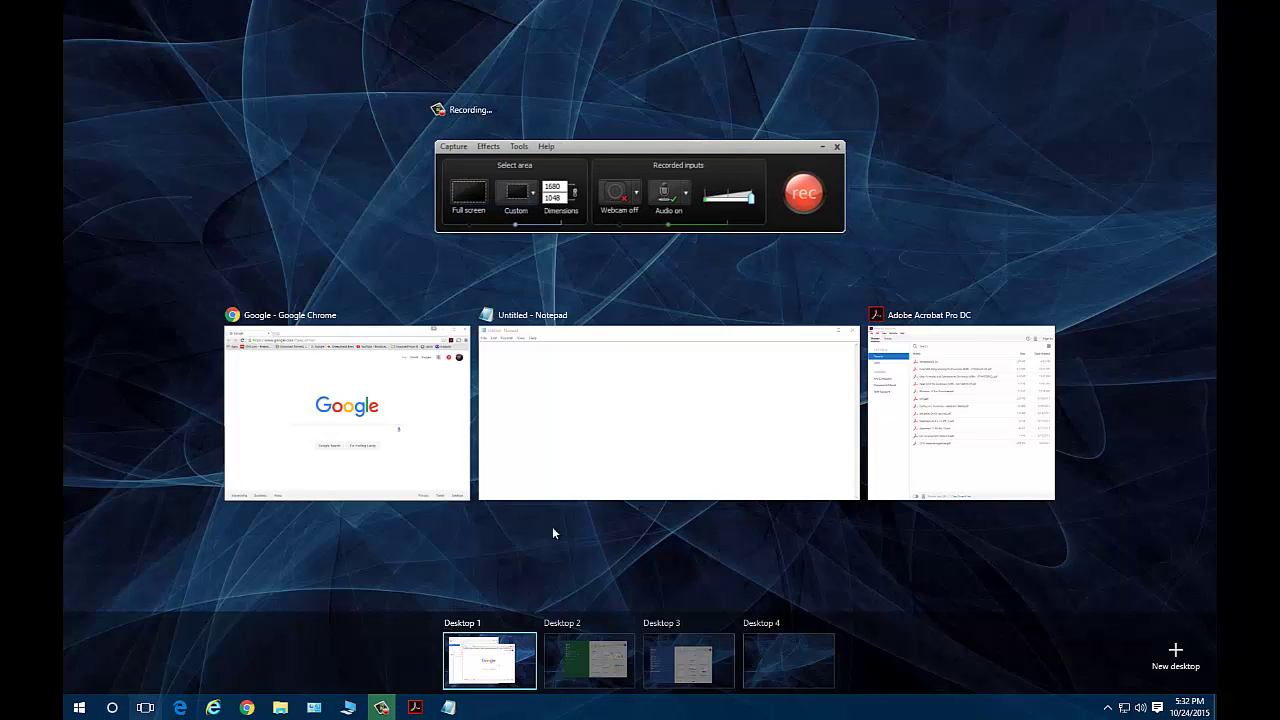
right_click(310, 384)
mouse_move(360, 390)
click(468, 423)
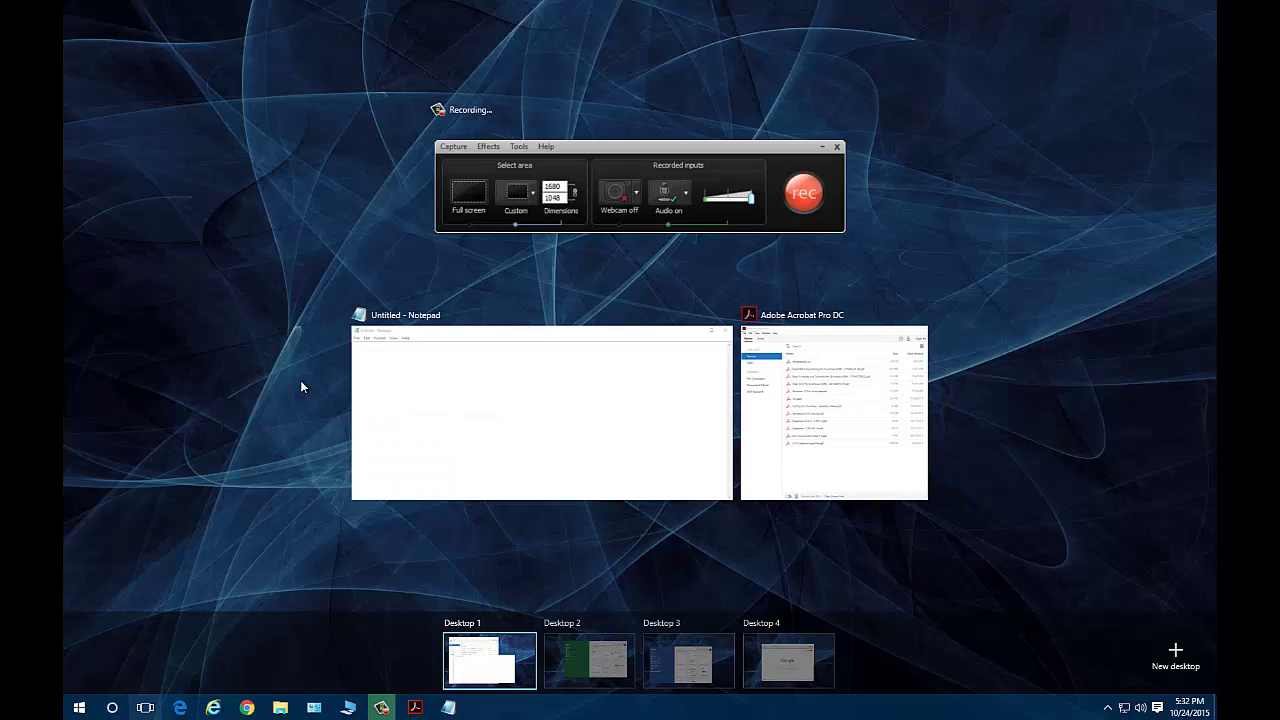
- Switch to Desktop 2 and shift the Excel window a little to the left
click(613, 638)
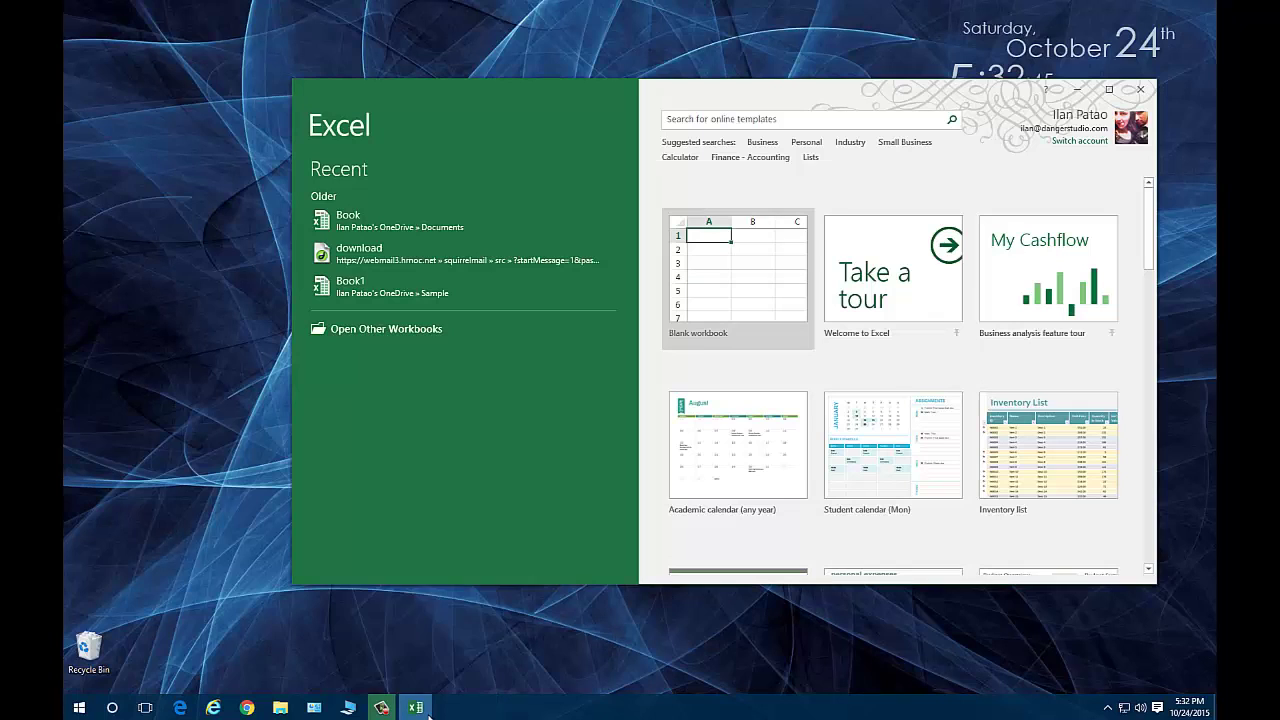
mouse_move(428, 712)
drag(714, 89, 557, 110)
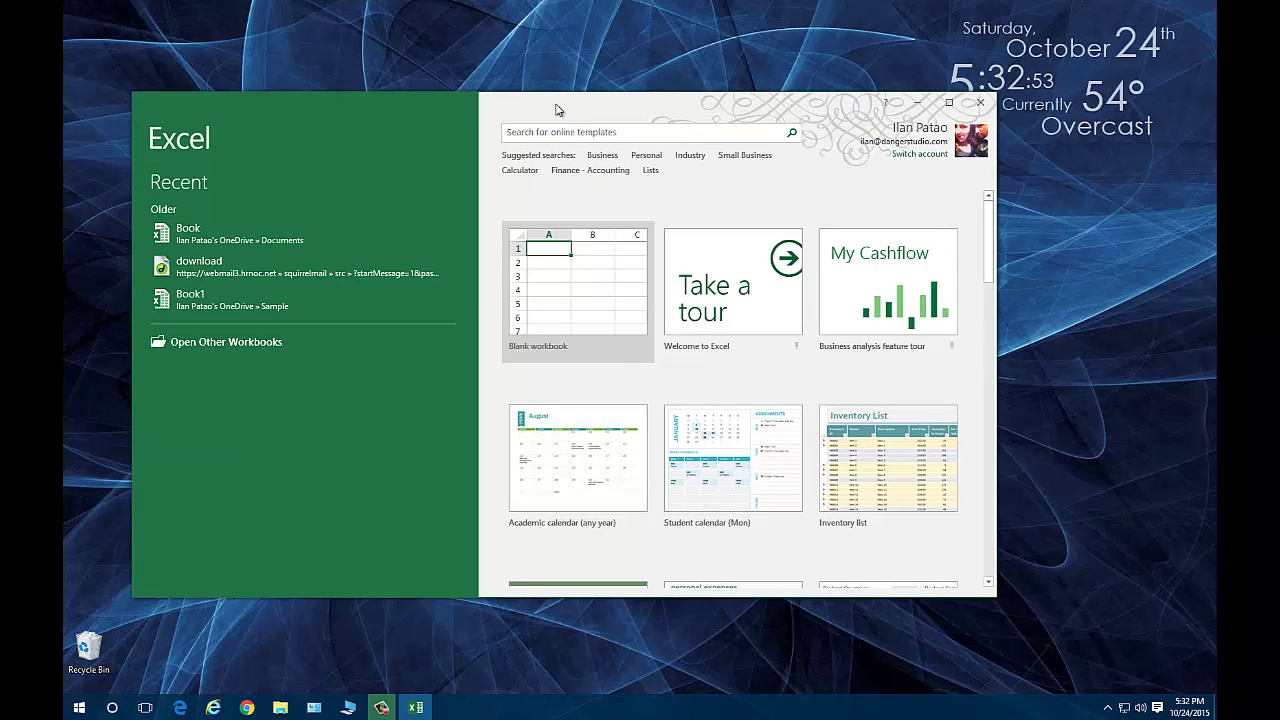
- Preview the windows held by each of Desktops 1–4 in Task View
click(145, 707)
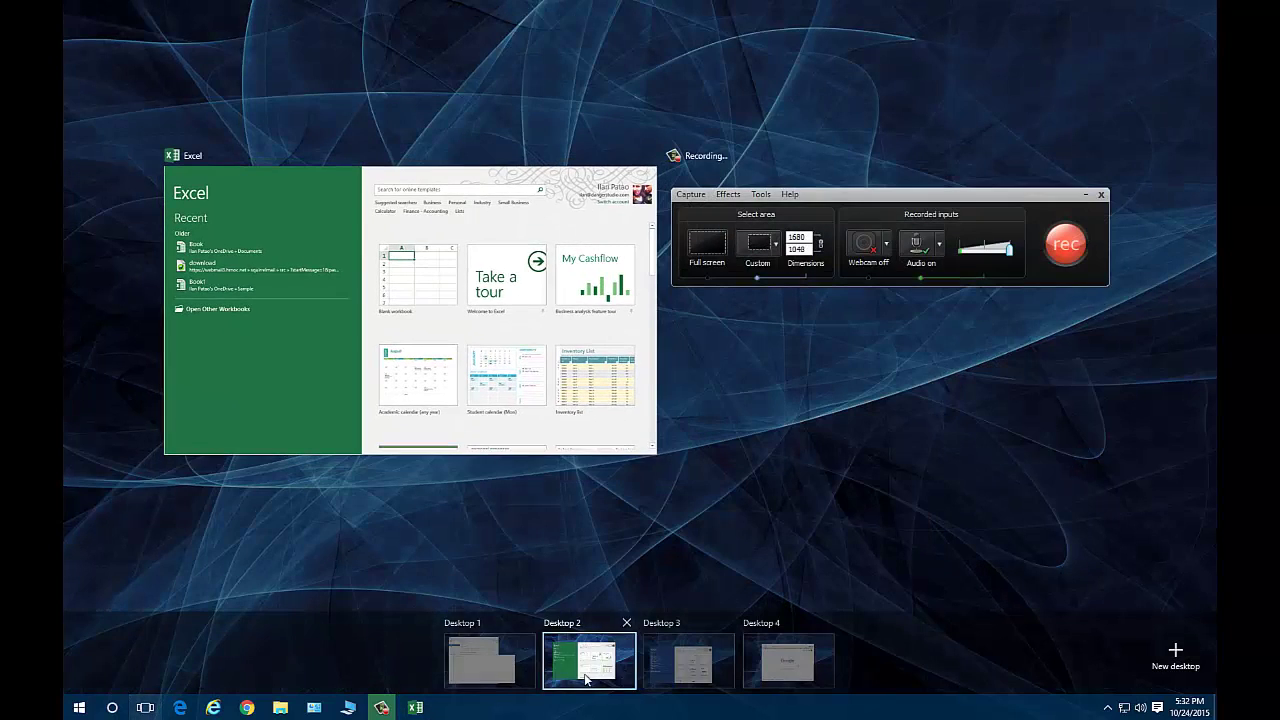
mouse_move(714, 676)
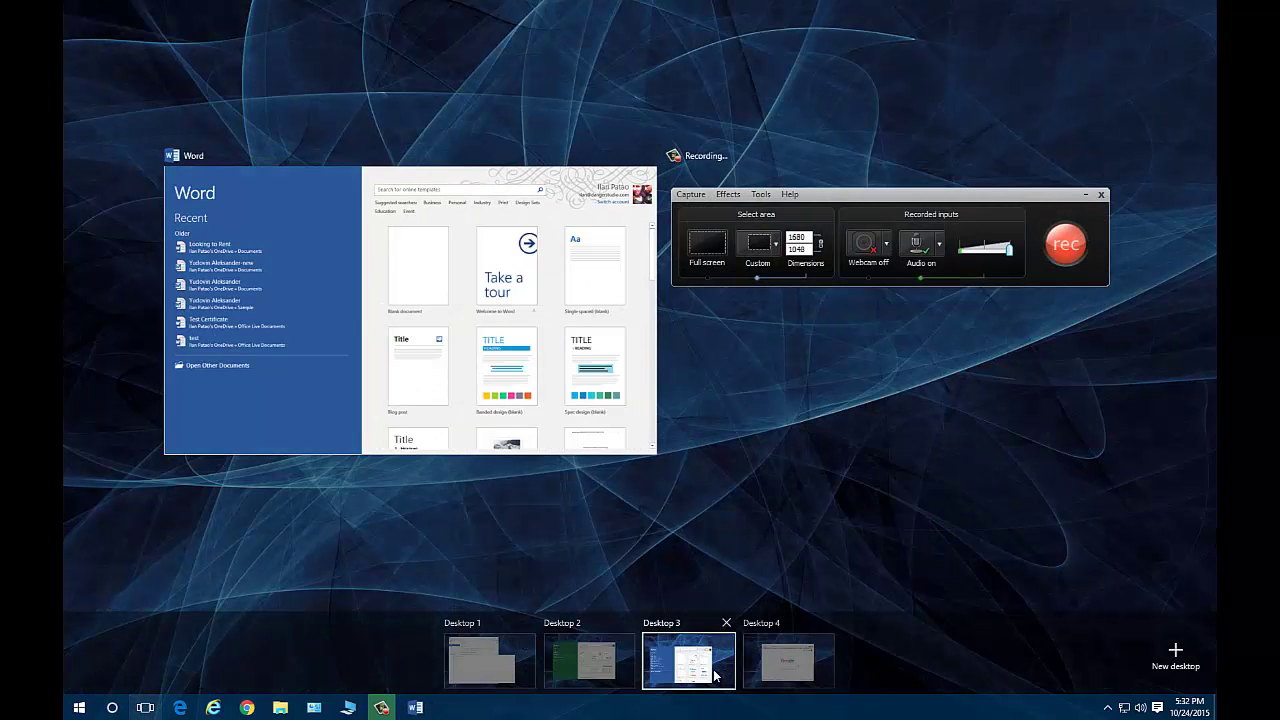
mouse_move(764, 669)
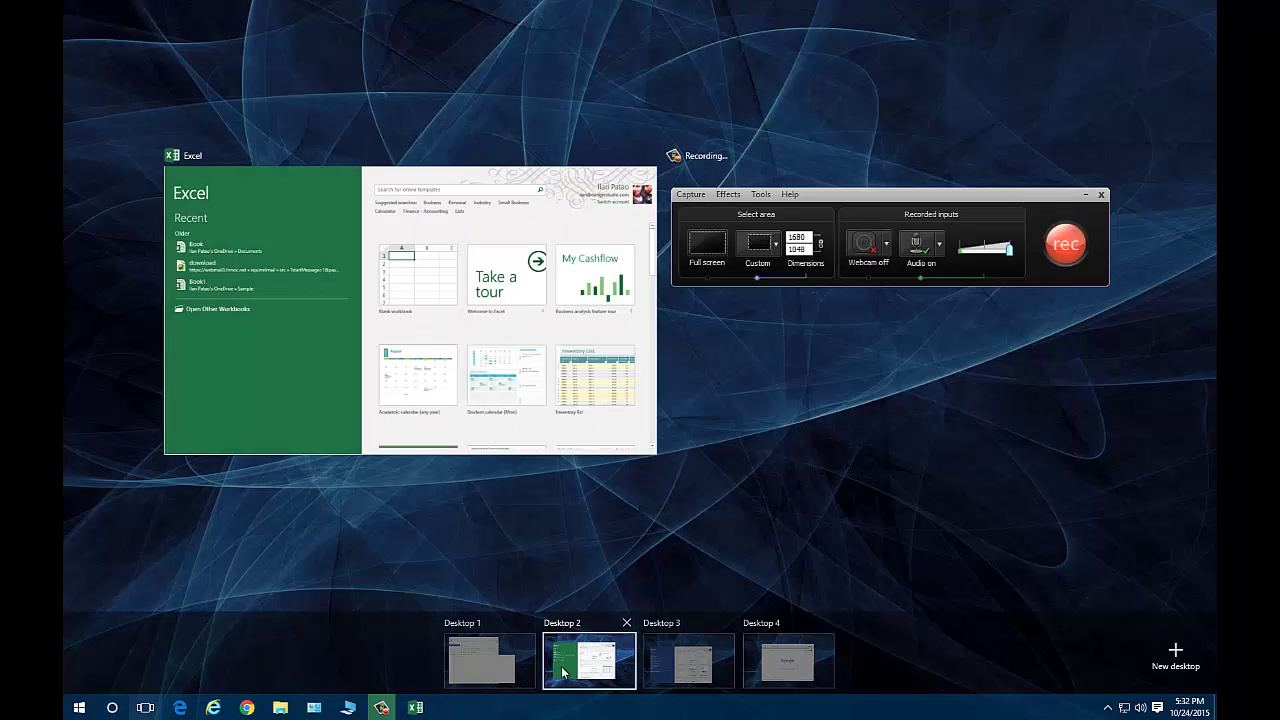
mouse_move(538, 672)
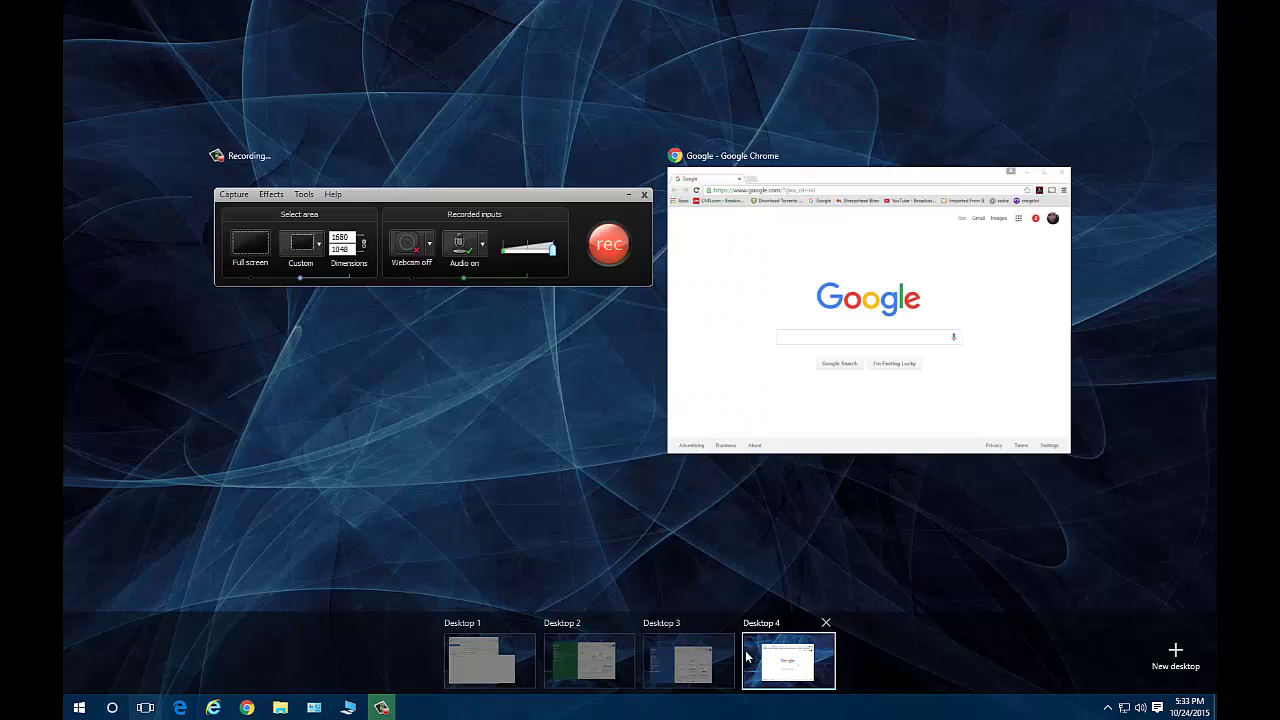
mouse_move(500, 657)
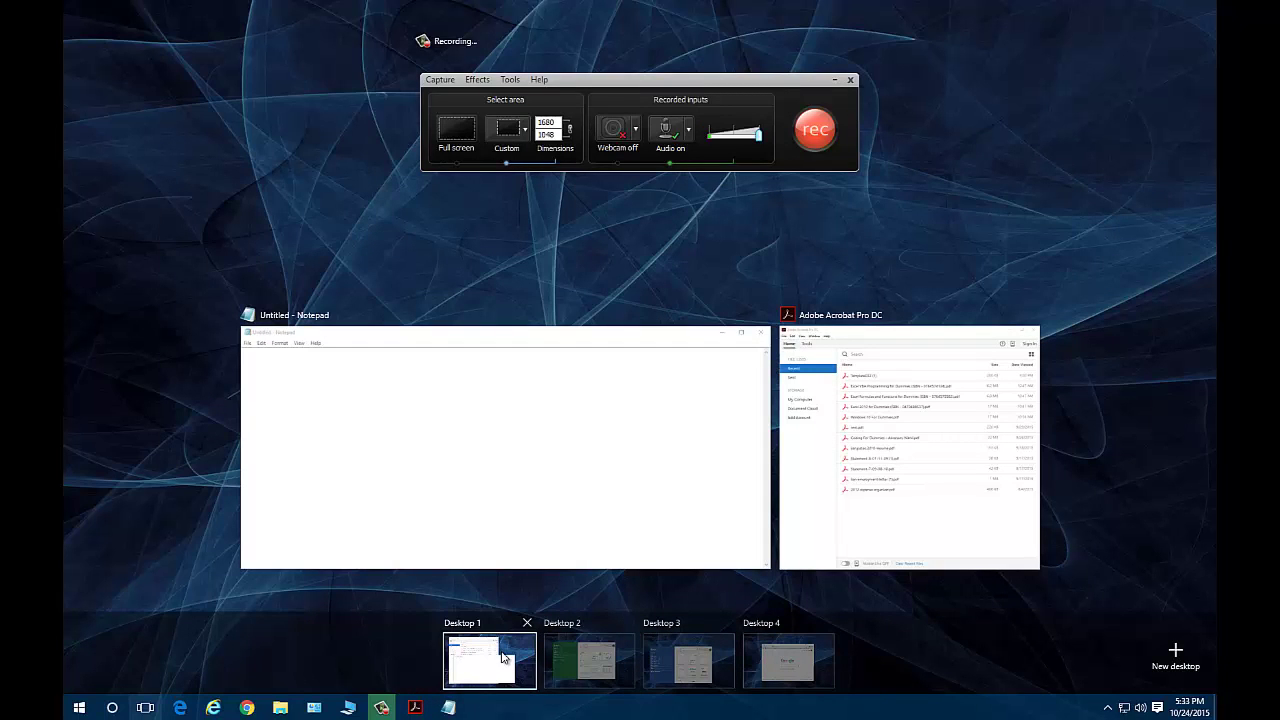
- Close the Acrobat window on Desktop 1
click(503, 657)
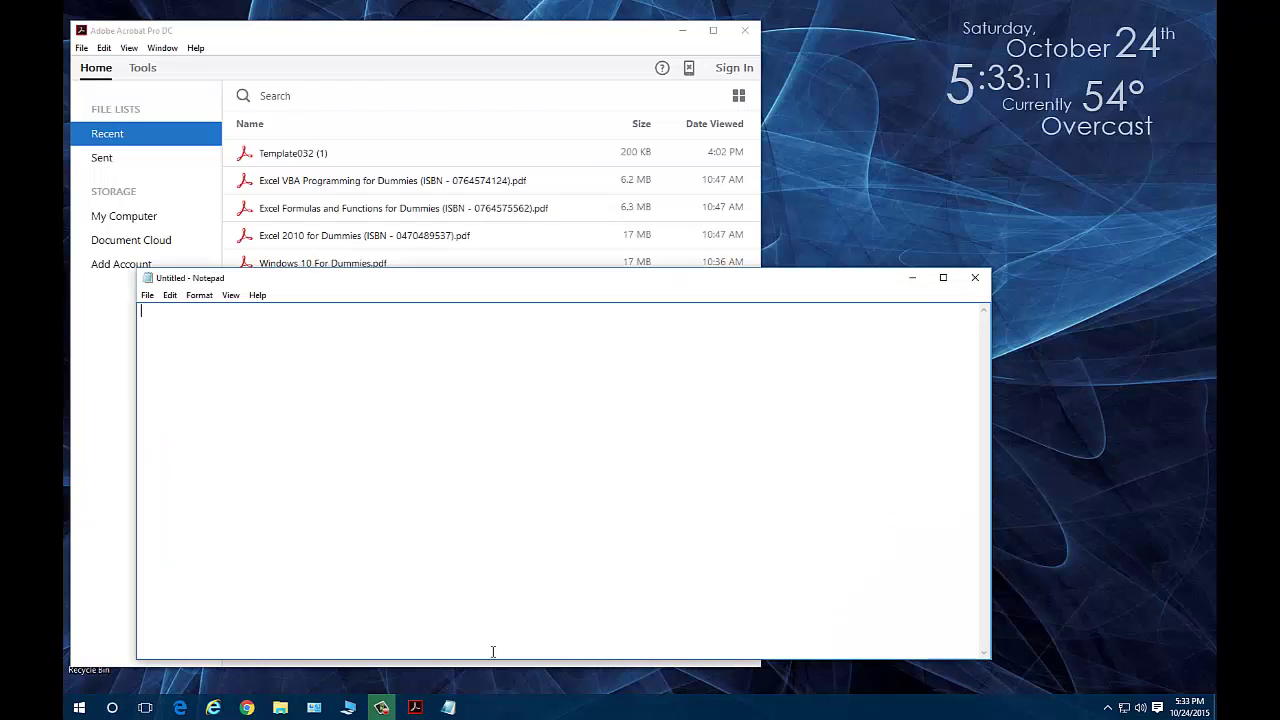
click(742, 36)
click(742, 36)
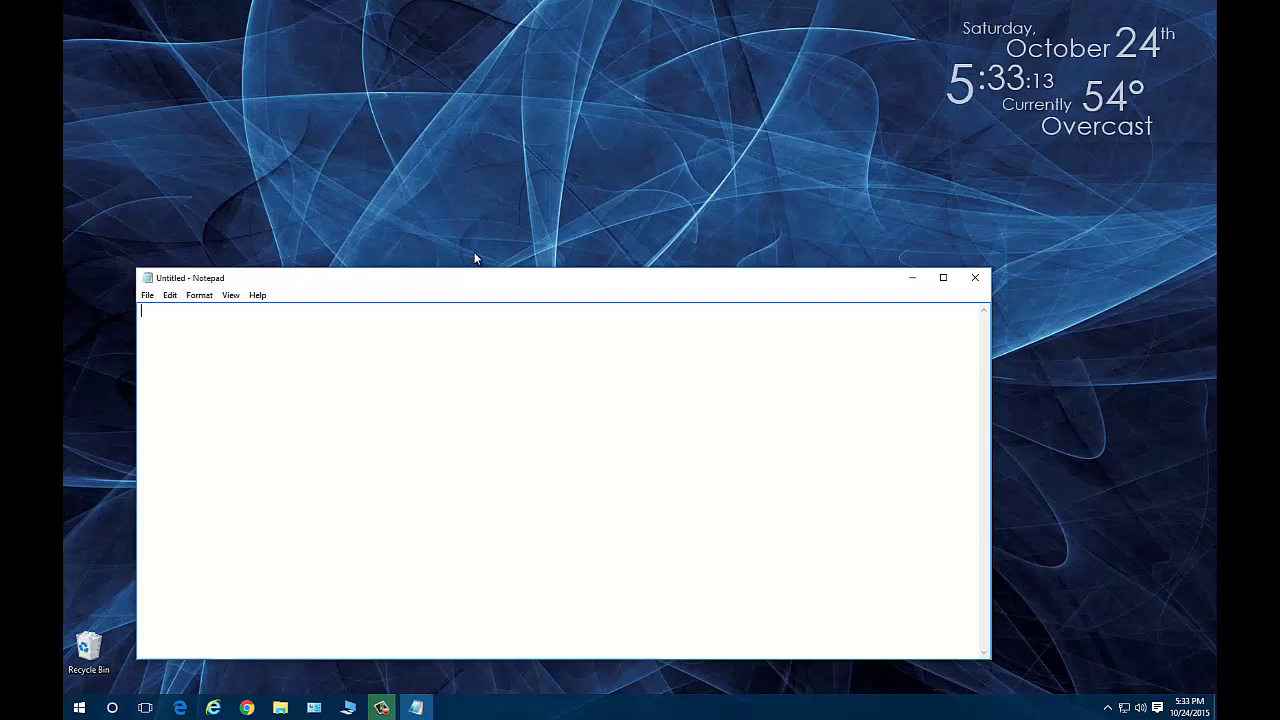
key(ctrl+super+Right)
- Move Notepad to Desktop 4 and return to the now-empty Desktop 1
click(157, 710)
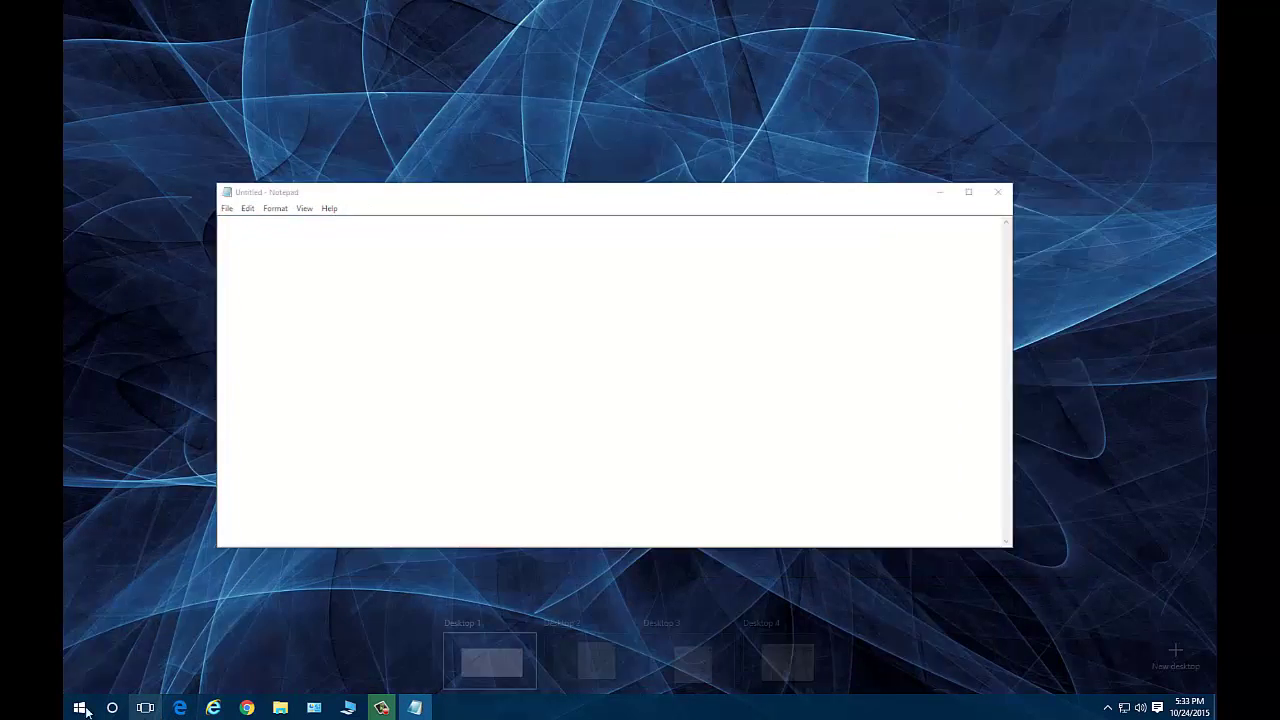
right_click(309, 192)
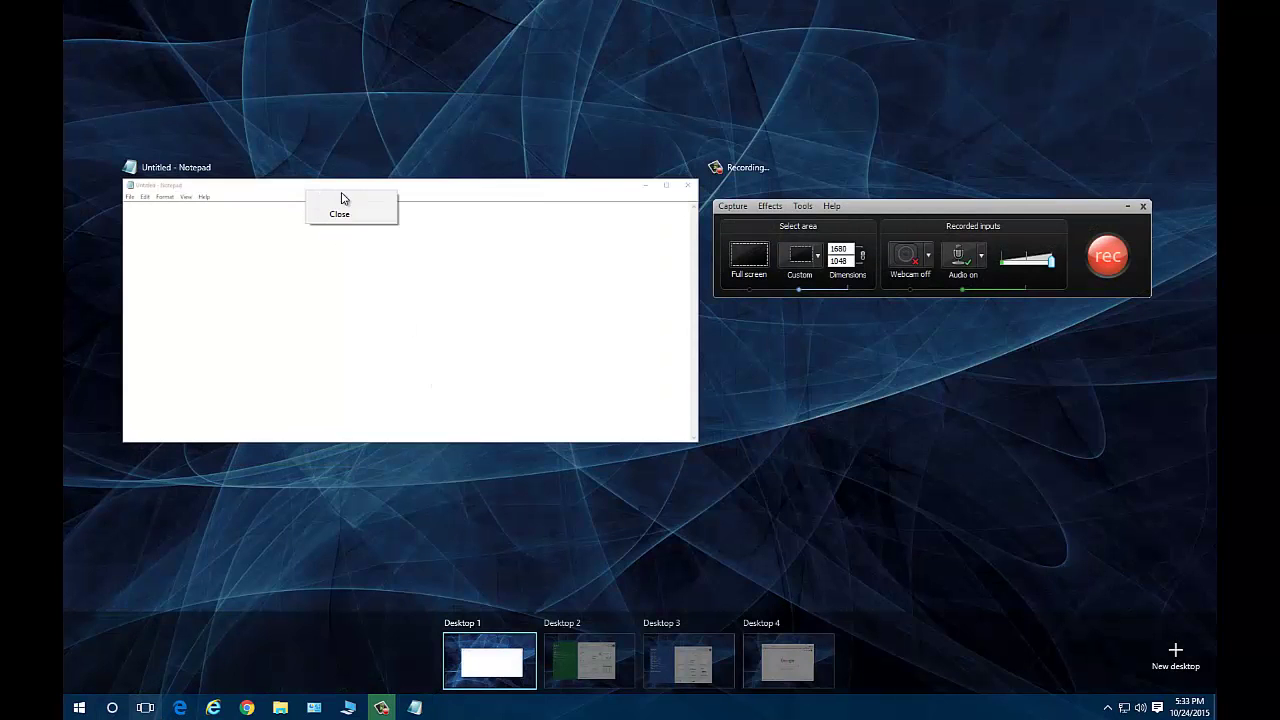
mouse_move(366, 199)
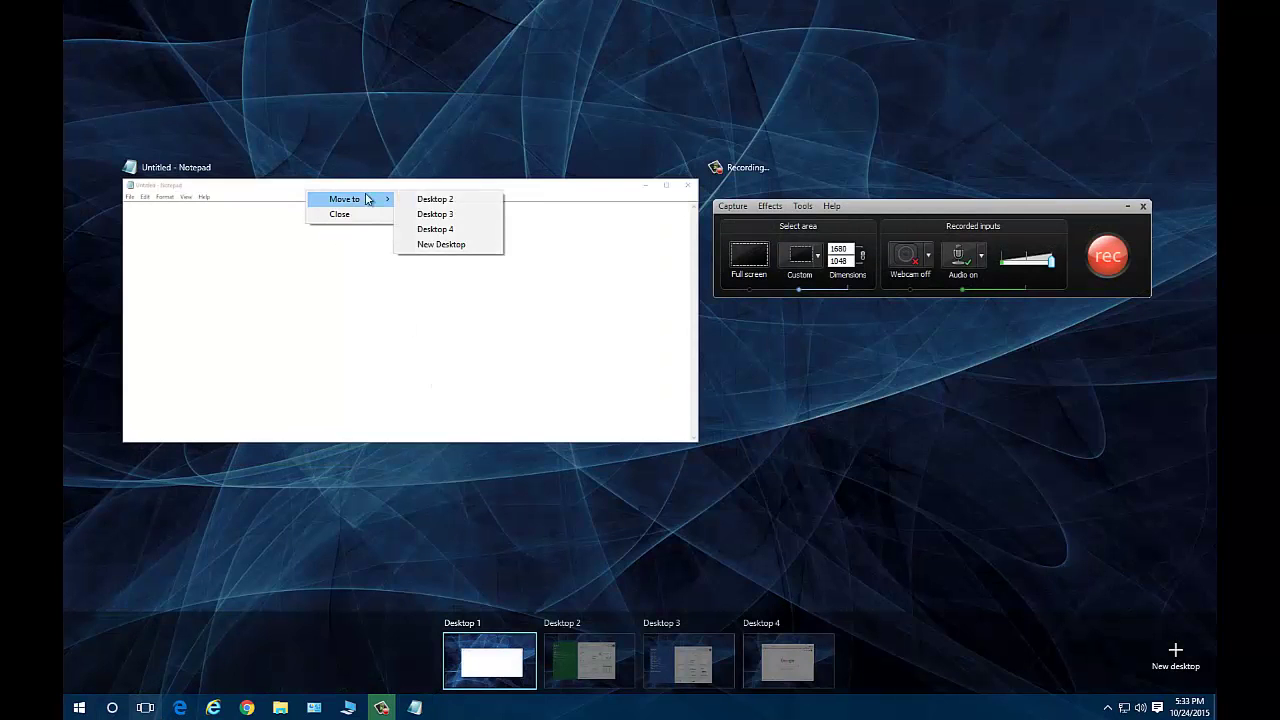
click(437, 230)
click(494, 655)
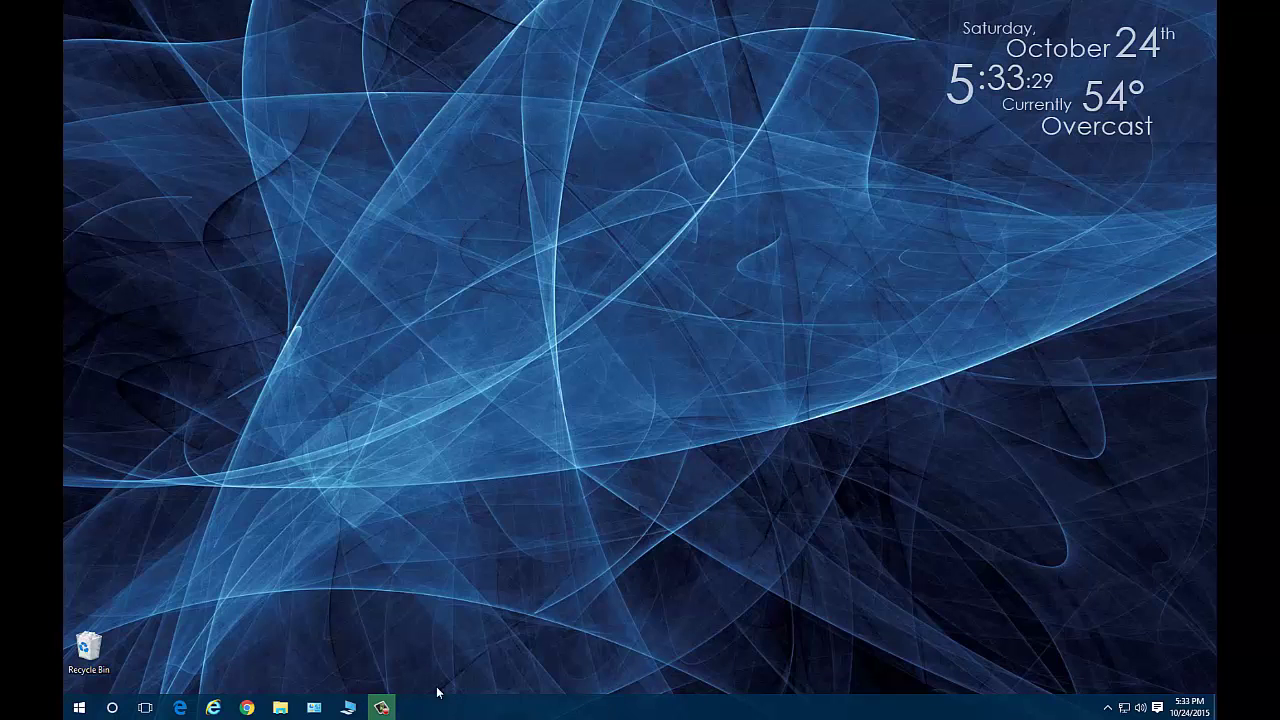
- Switch to Desktop 2 through Task View and start a blank Excel workbook
right_click(141, 708)
click(141, 708)
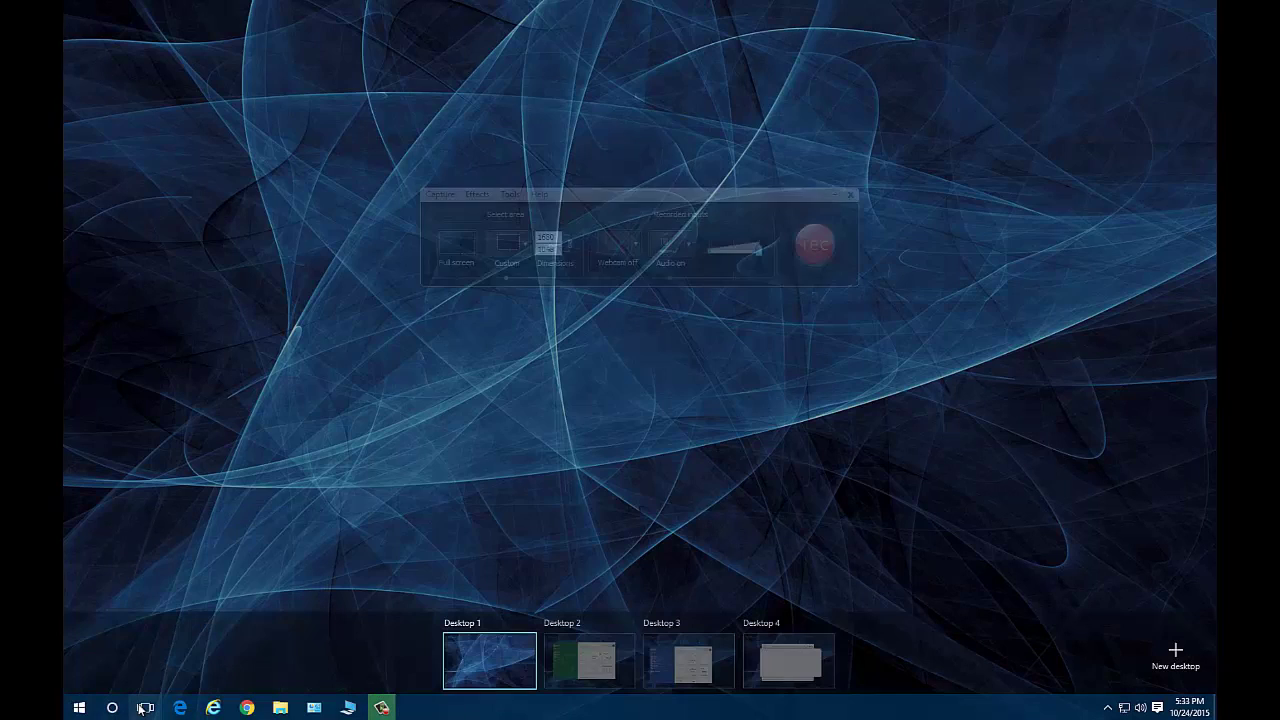
click(605, 650)
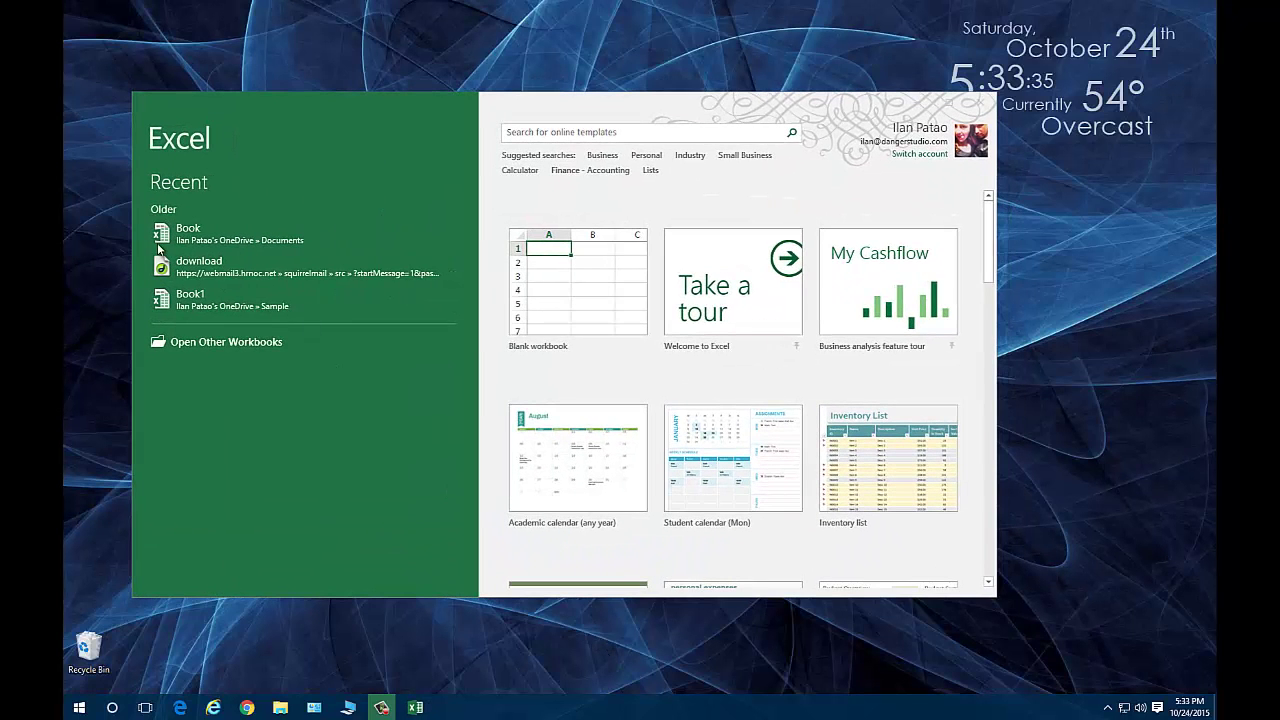
click(600, 294)
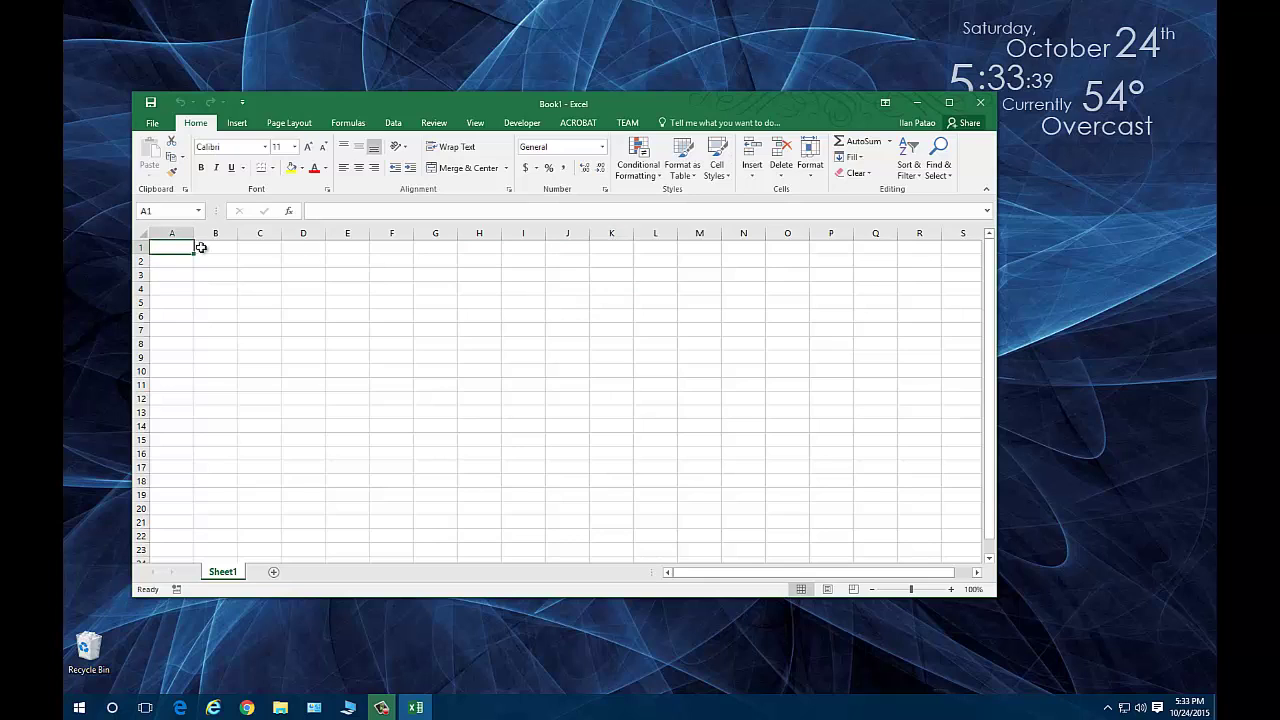
- Enter =RAND()*100 in A1 and fill it across to J1, then down to row 14
text(=rand)
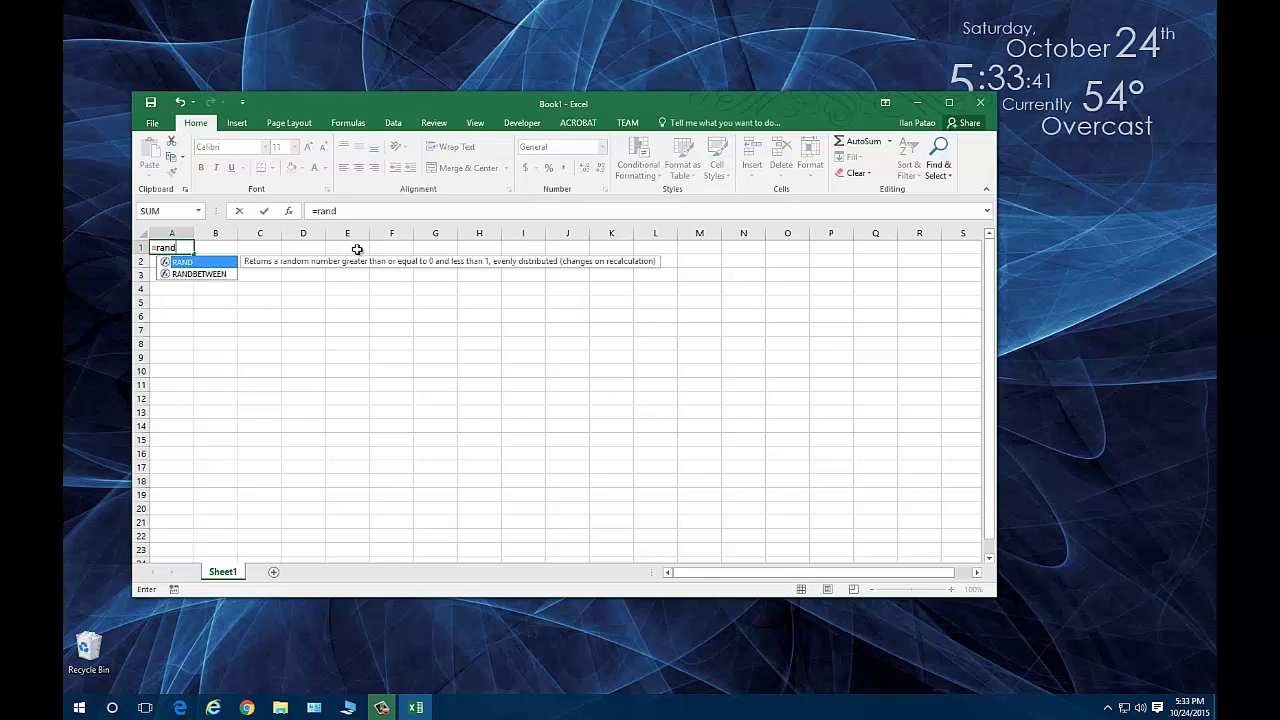
double_click(197, 261)
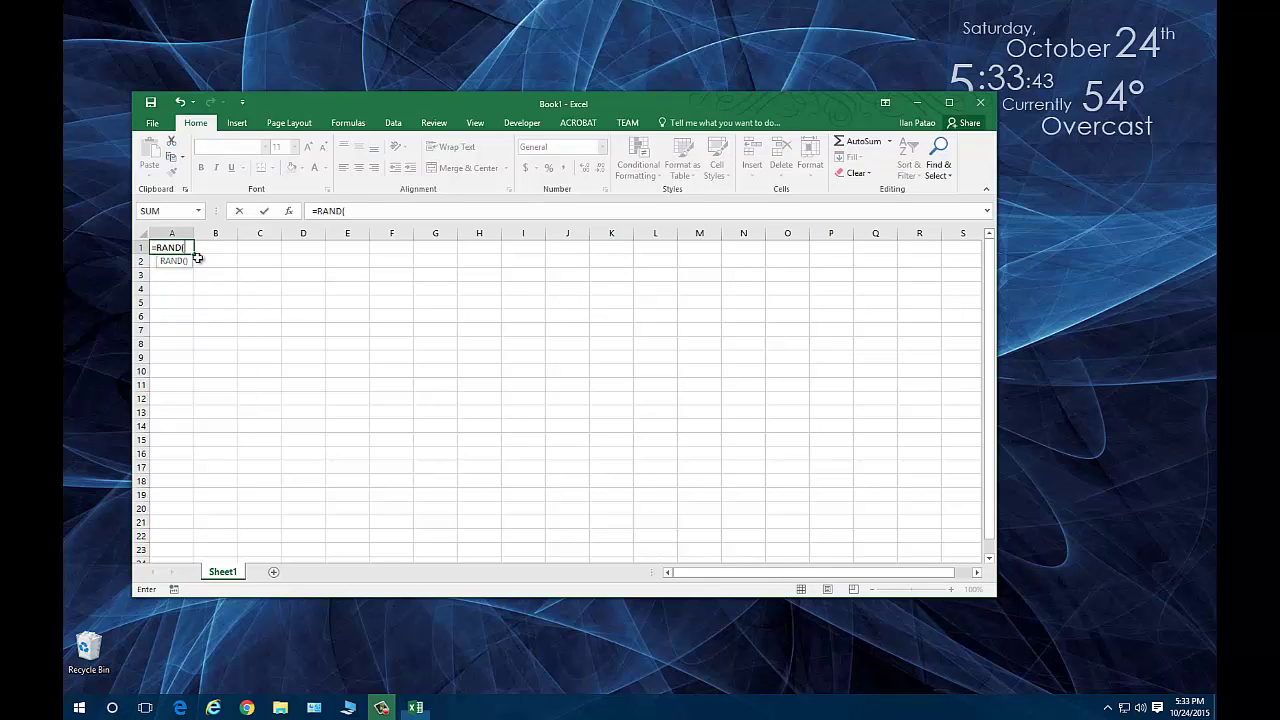
text()*100)
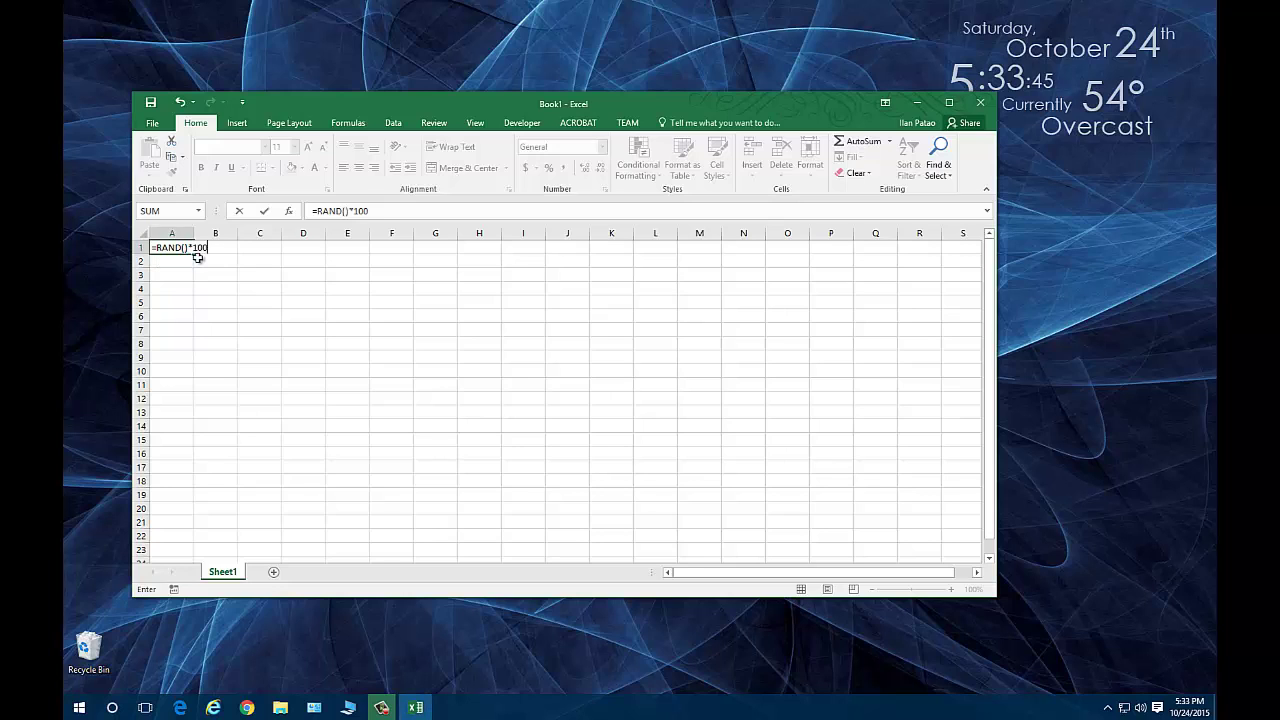
key(Return)
click(186, 250)
drag(194, 254, 585, 430)
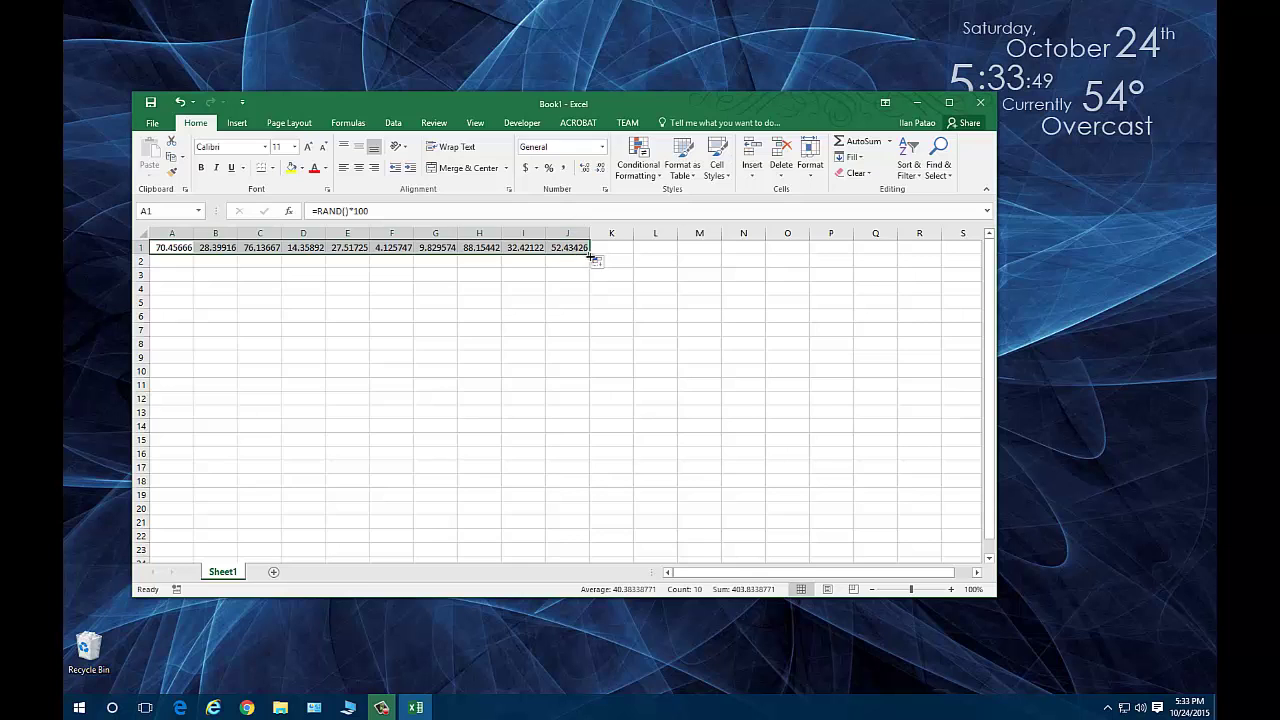
drag(589, 253, 526, 405)
click(391, 371)
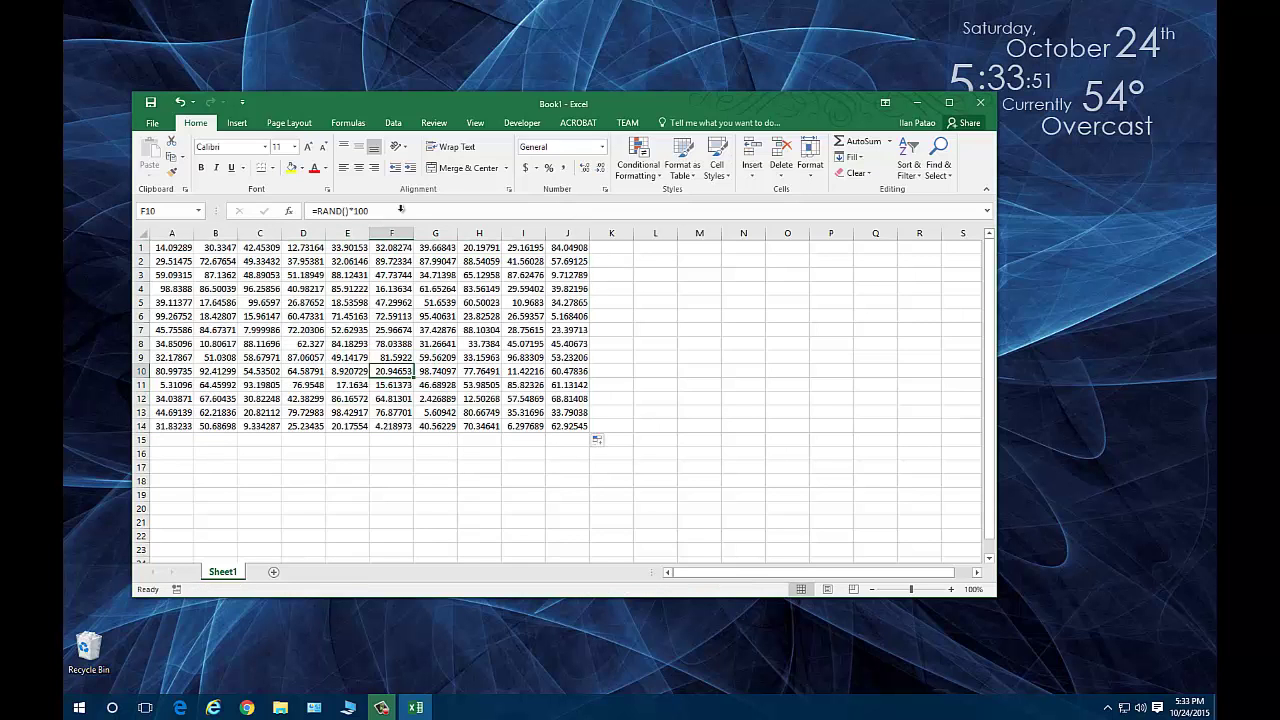
click(150, 707)
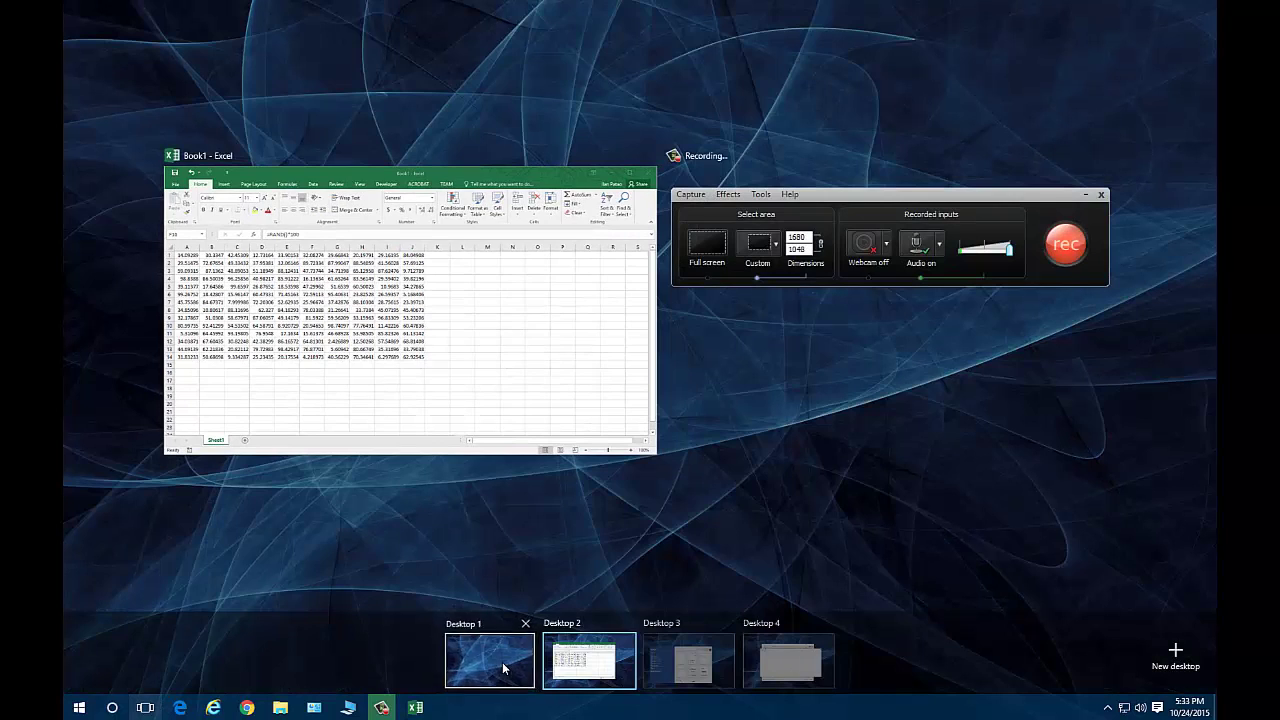
click(503, 667)
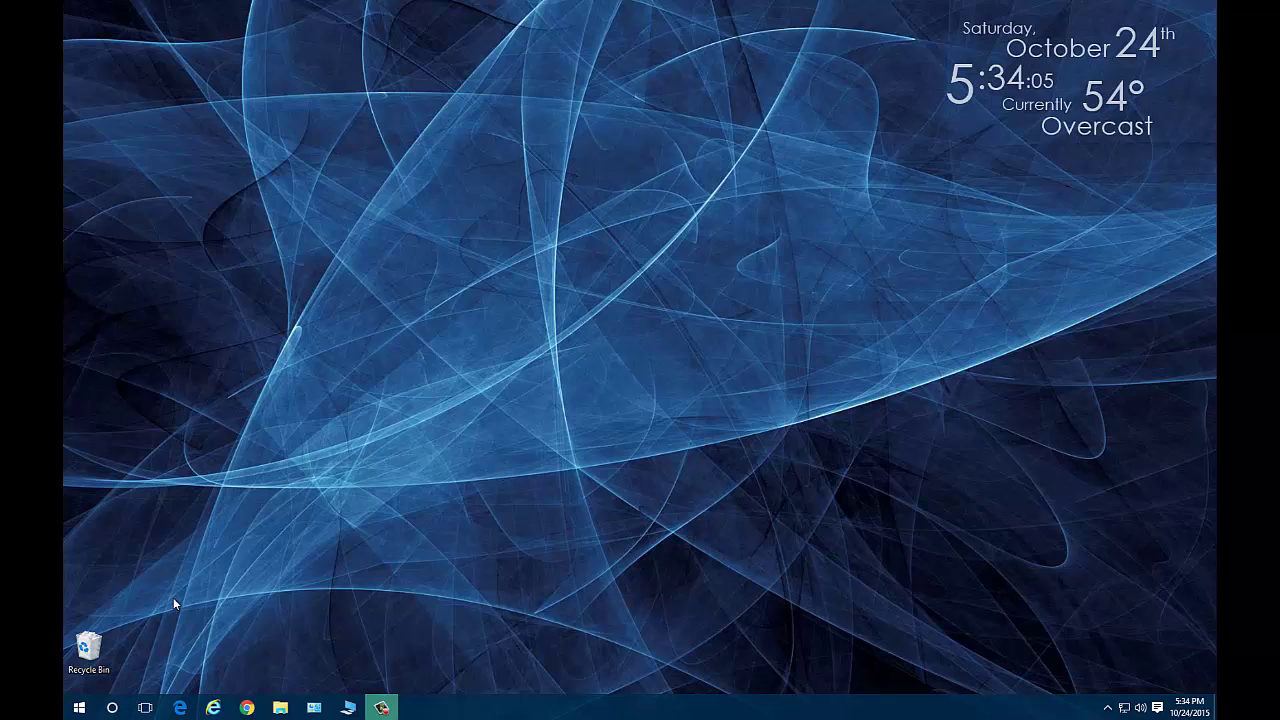
click(146, 707)
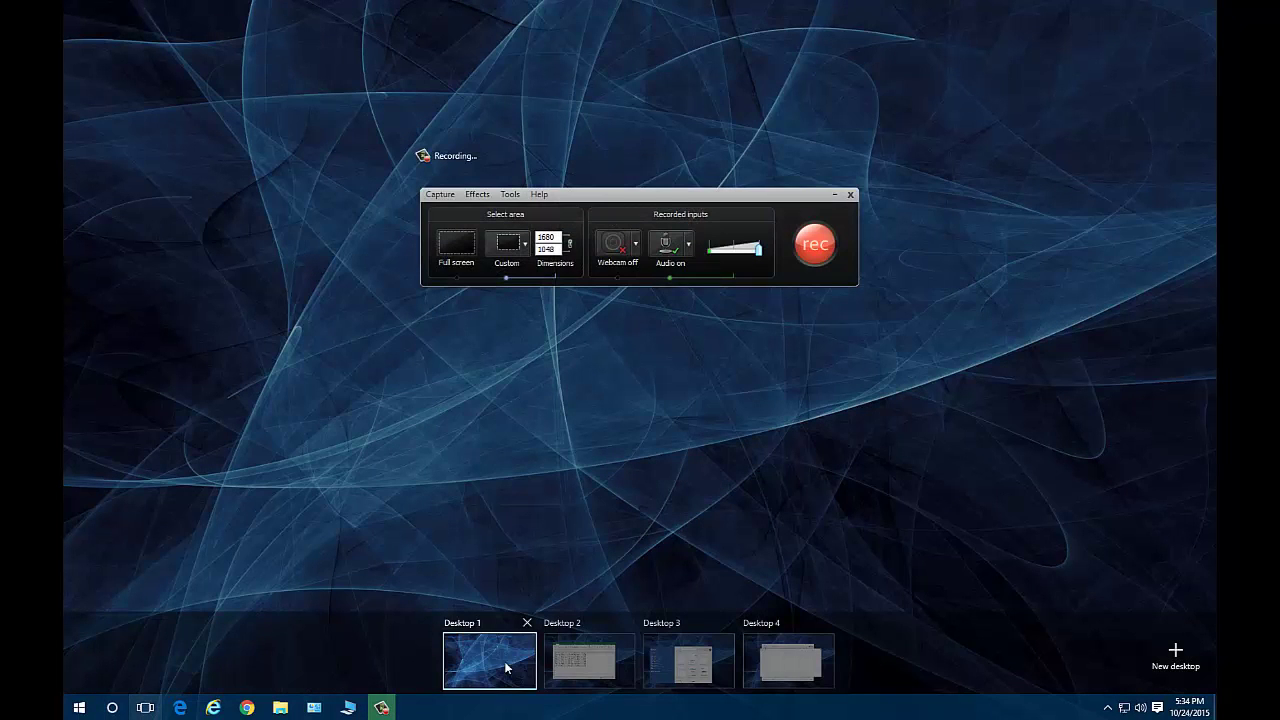
click(571, 663)
click(484, 318)
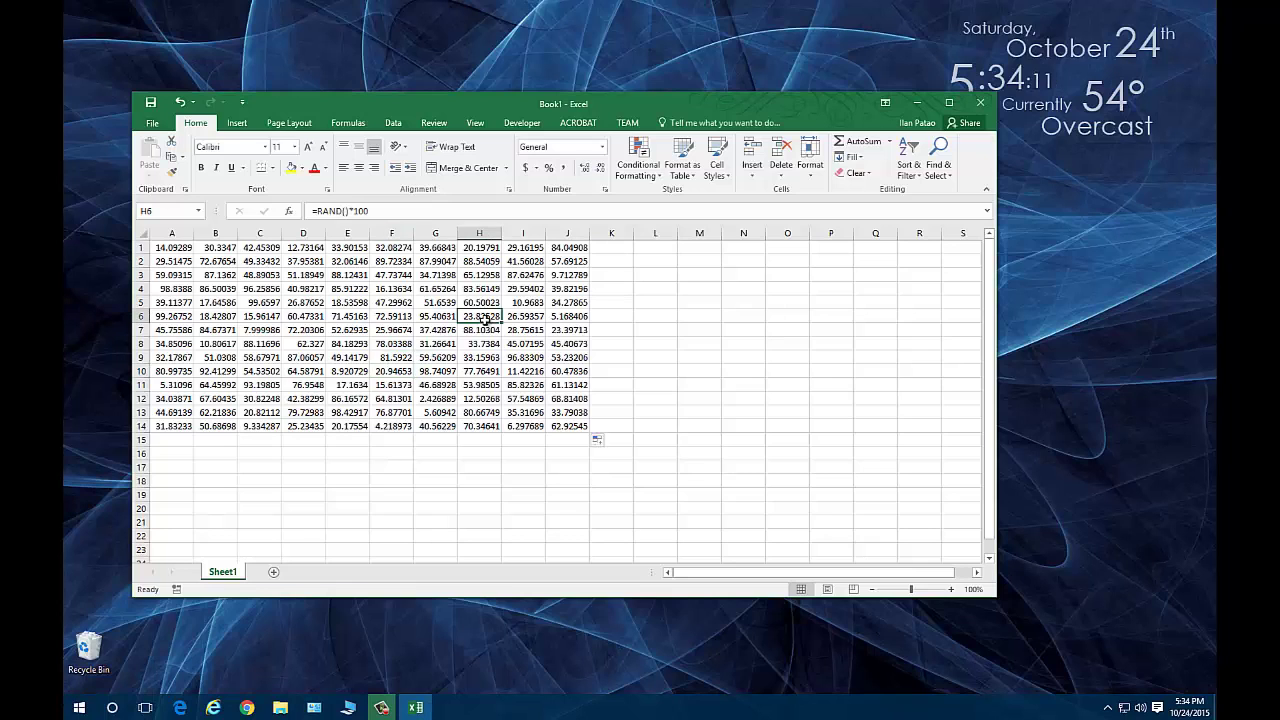
scroll(510, 320, down, 8)
scroll(430, 350, up, 8)
- Close Desktop 2 in Task View so Excel falls back onto Desktop 1
click(148, 707)
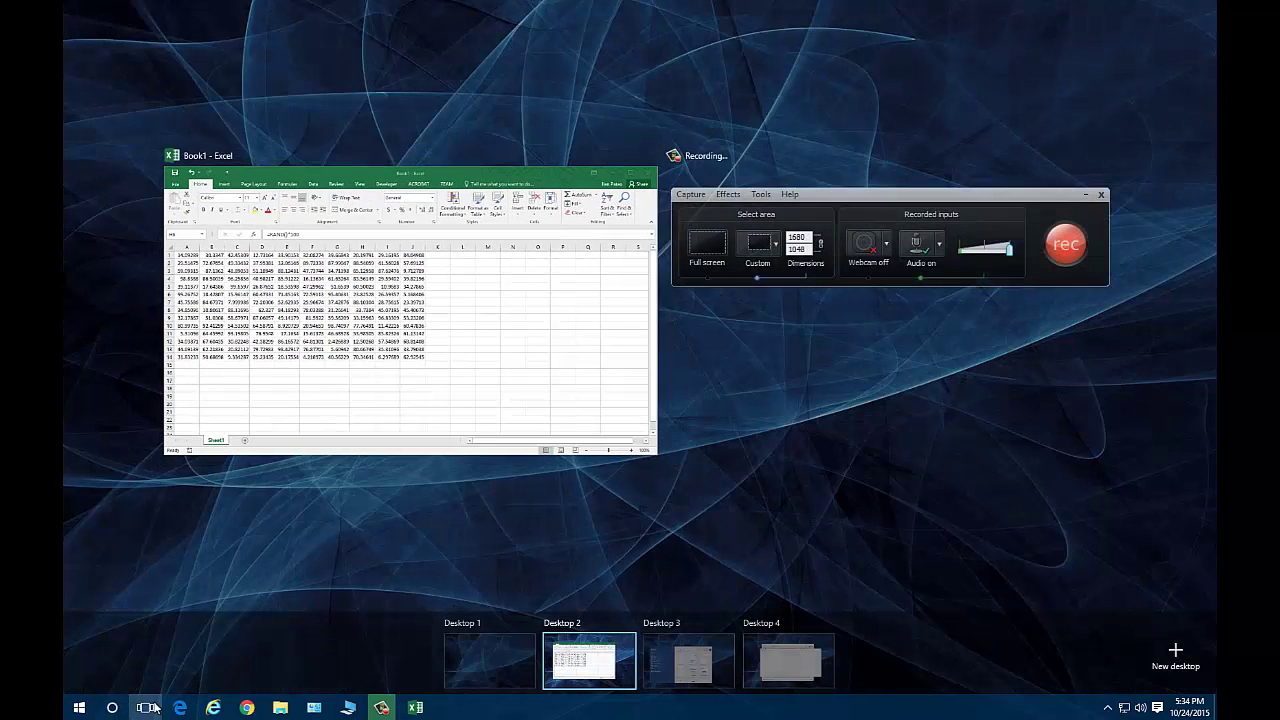
click(629, 624)
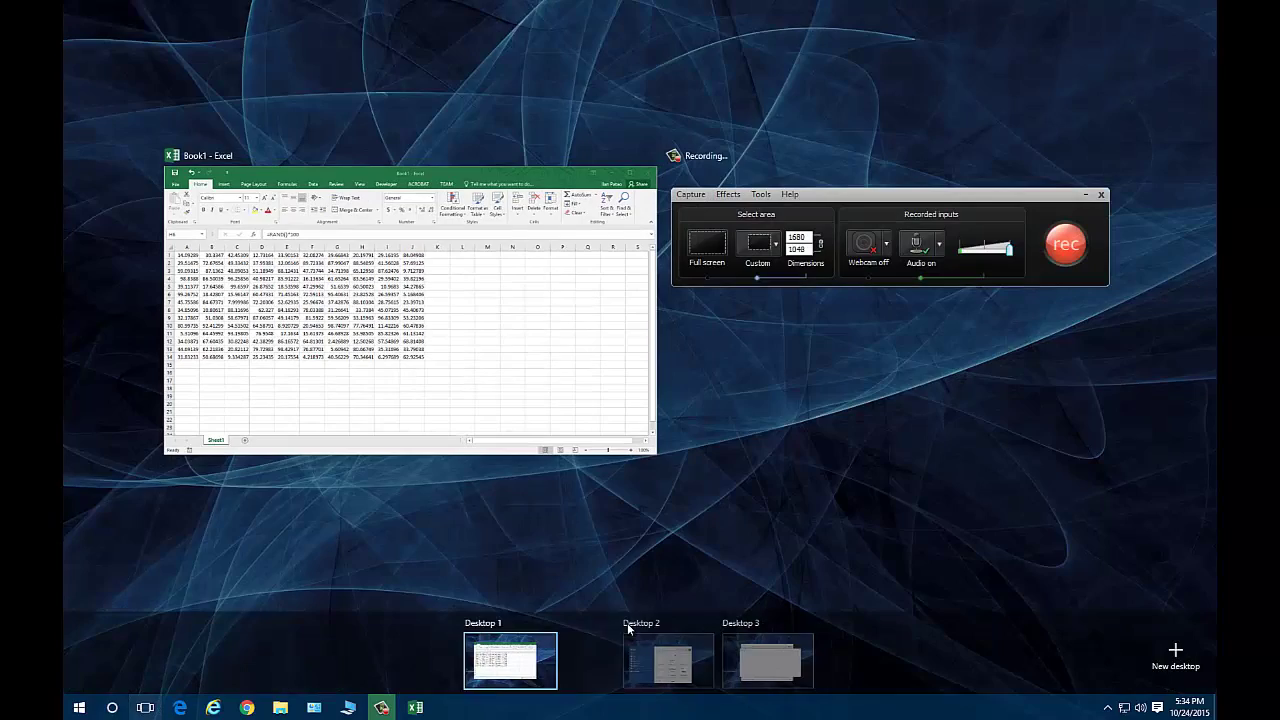
click(545, 660)
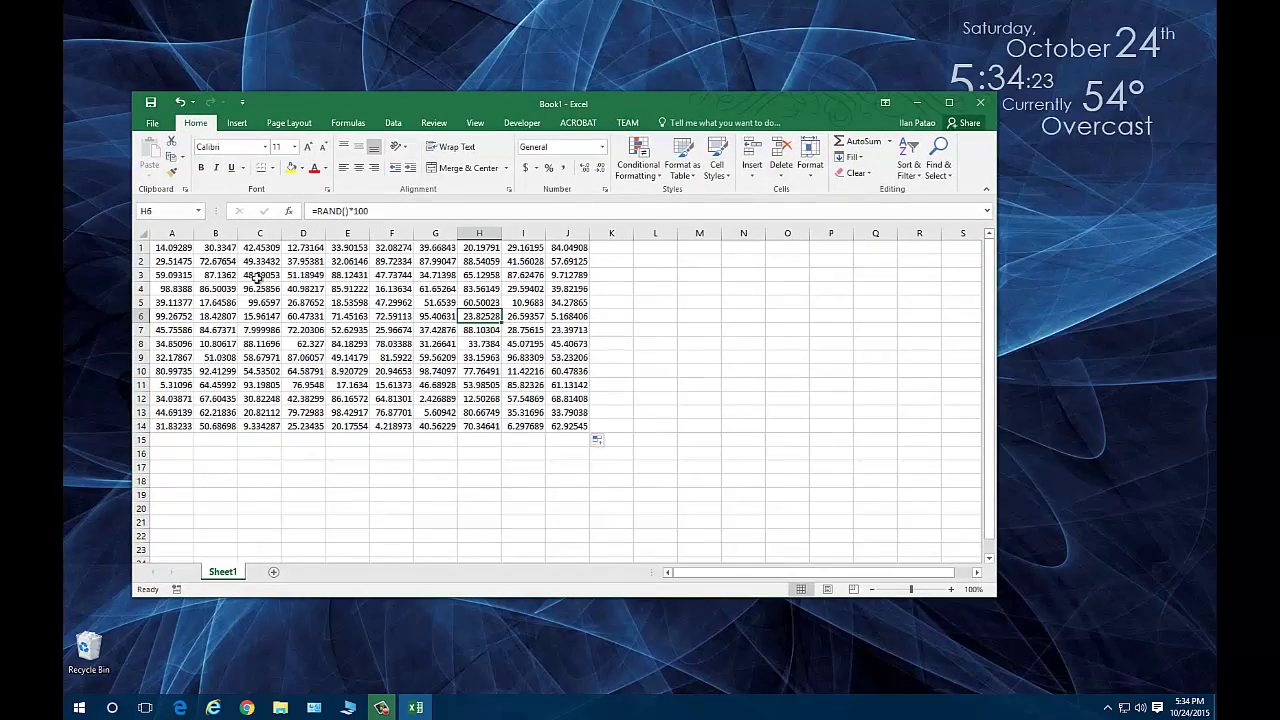
- Nudge the Excel window lower-right, then close Book1 without saving
drag(611, 102, 651, 117)
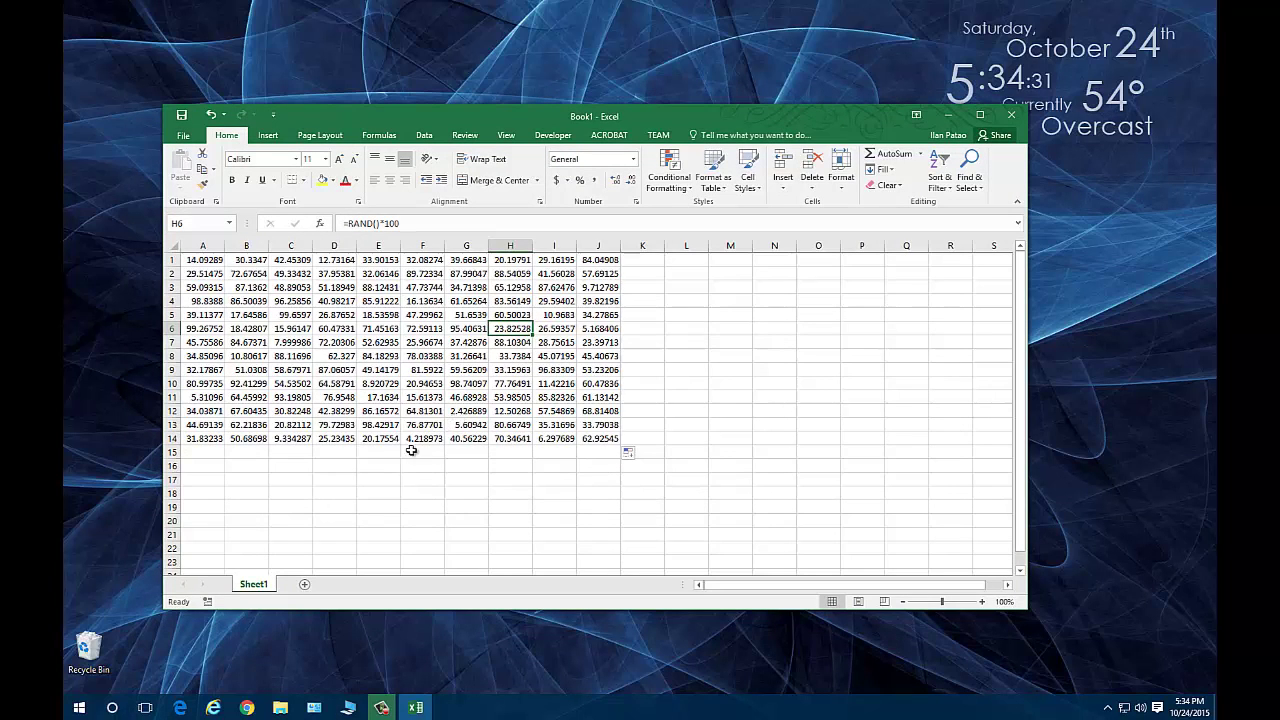
click(550, 383)
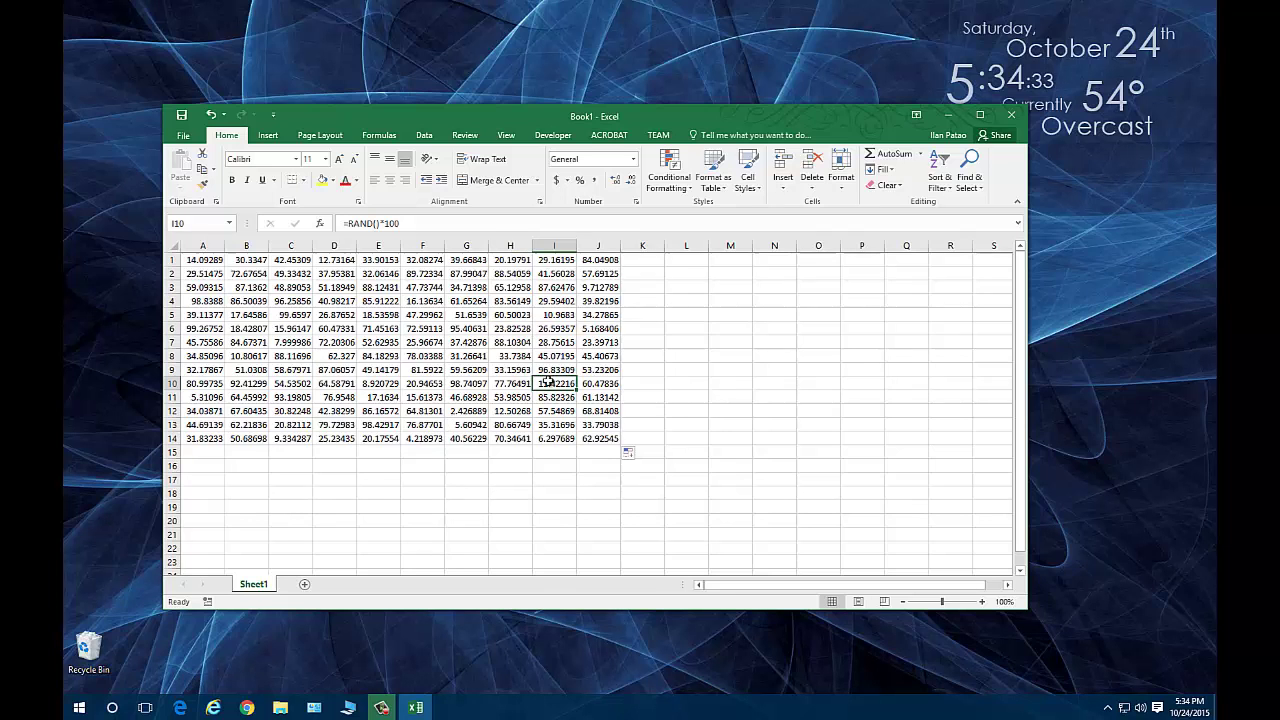
click(1011, 114)
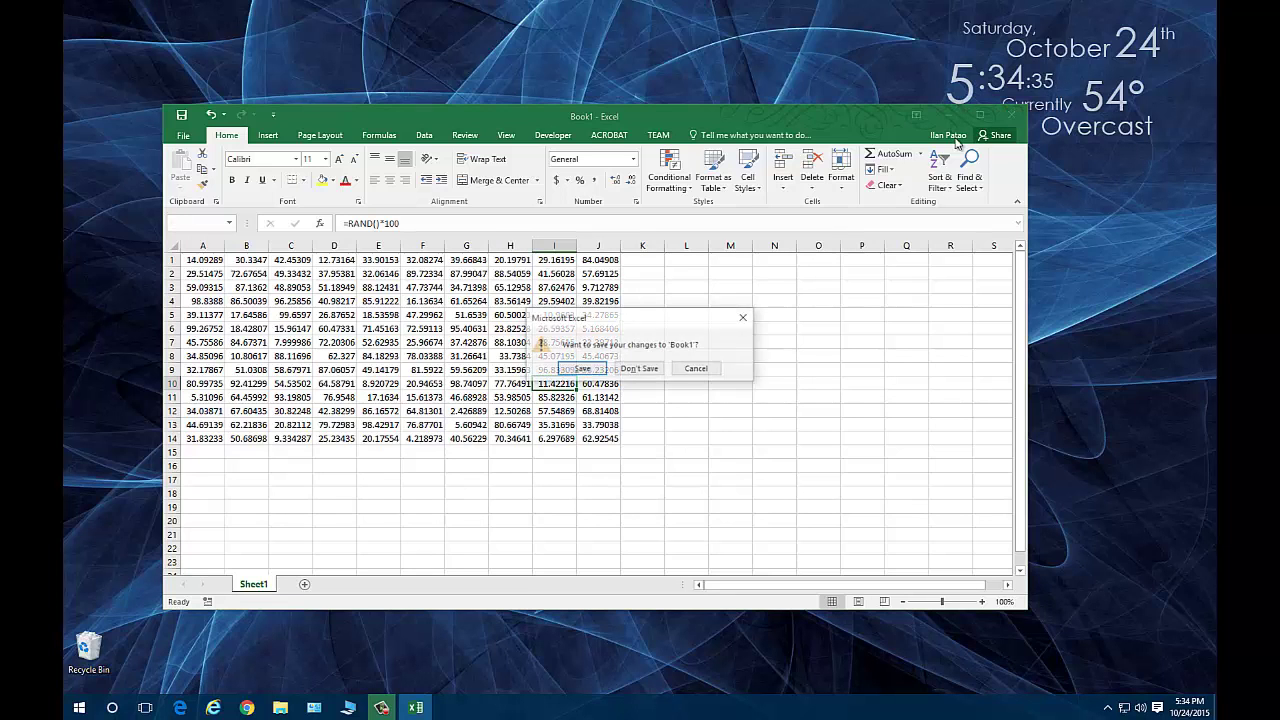
click(645, 370)
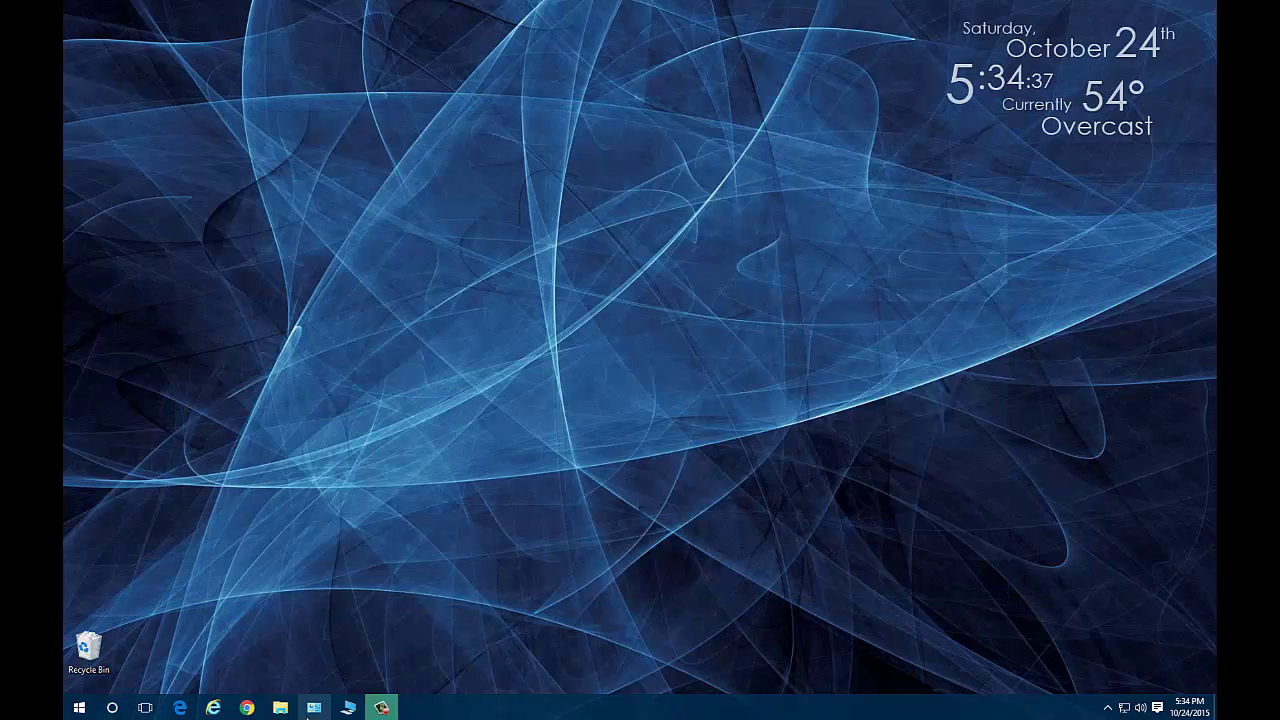
- Close both extra desktops in Task View, merging their windows into Desktop 1
click(145, 707)
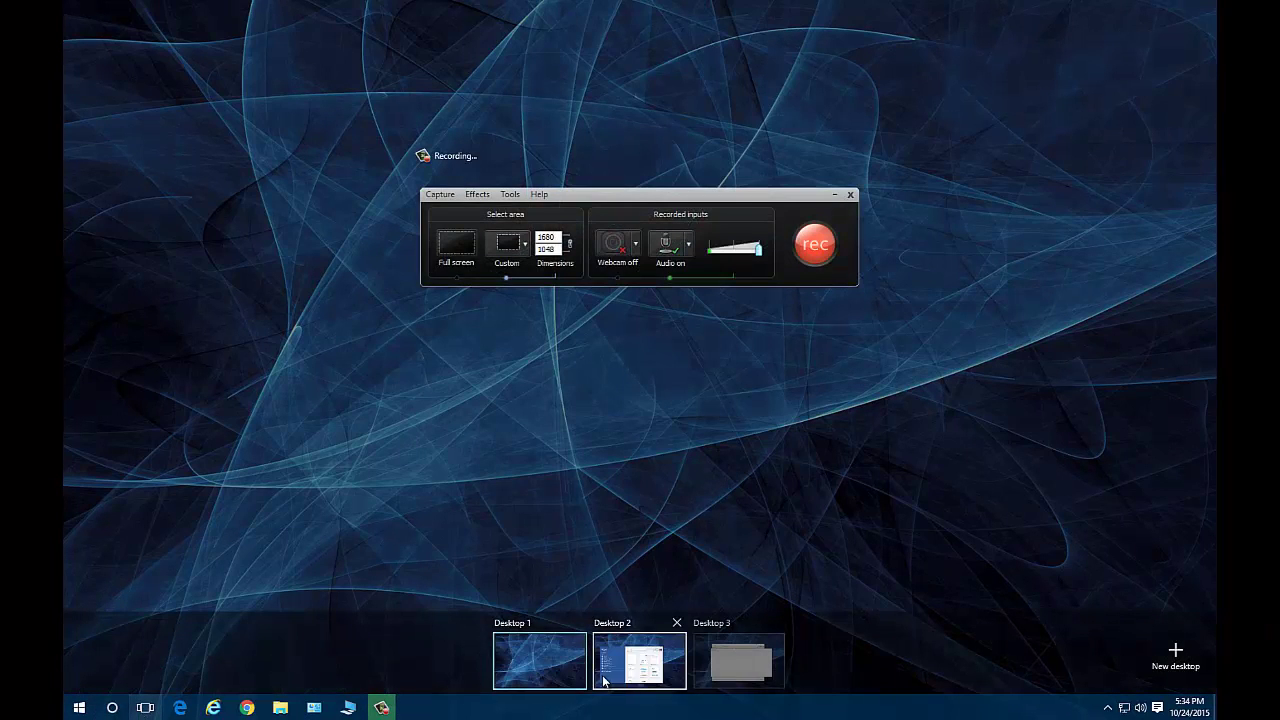
click(676, 622)
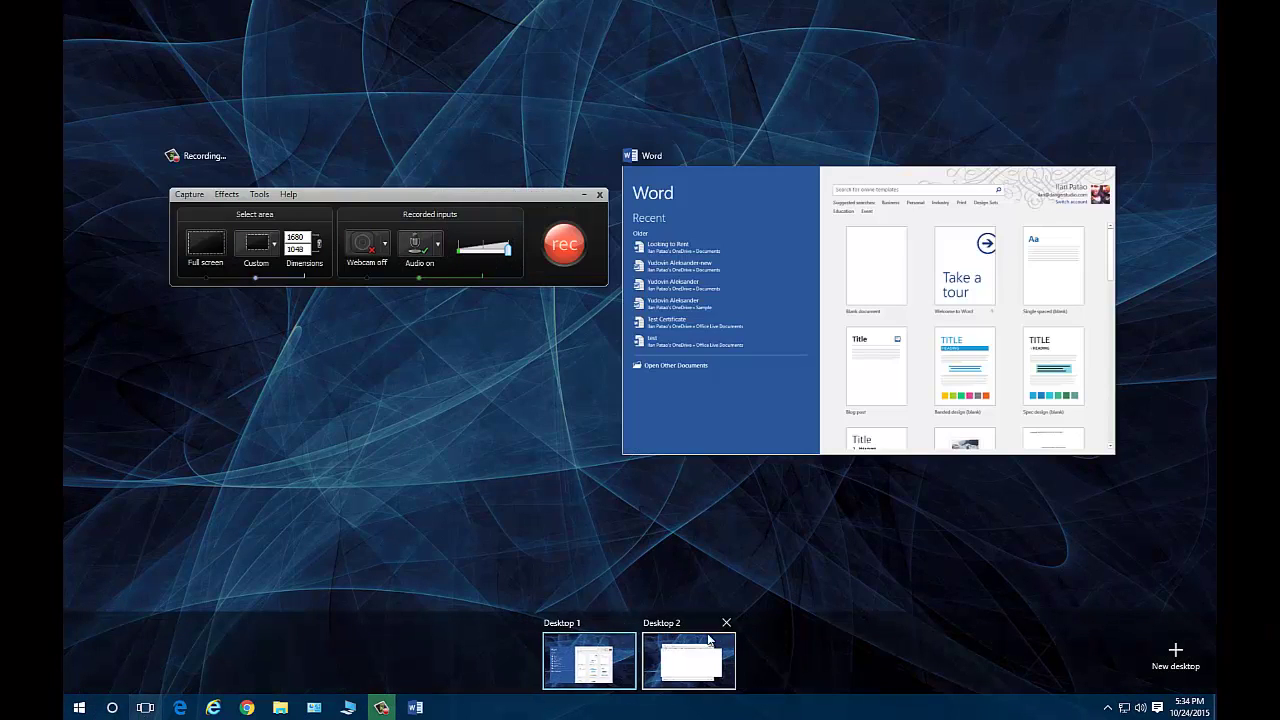
click(726, 622)
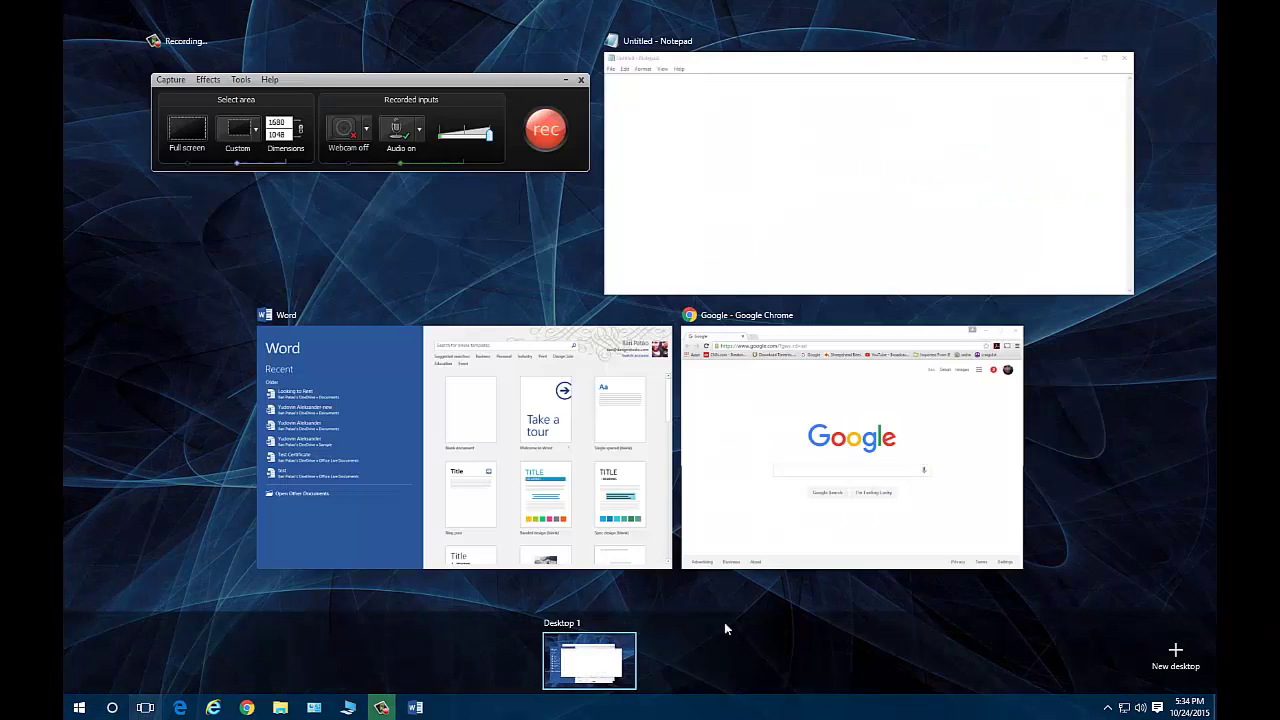
click(131, 611)
- Move the Notepad window, then show and dismiss the Task View overview
drag(532, 207, 486, 249)
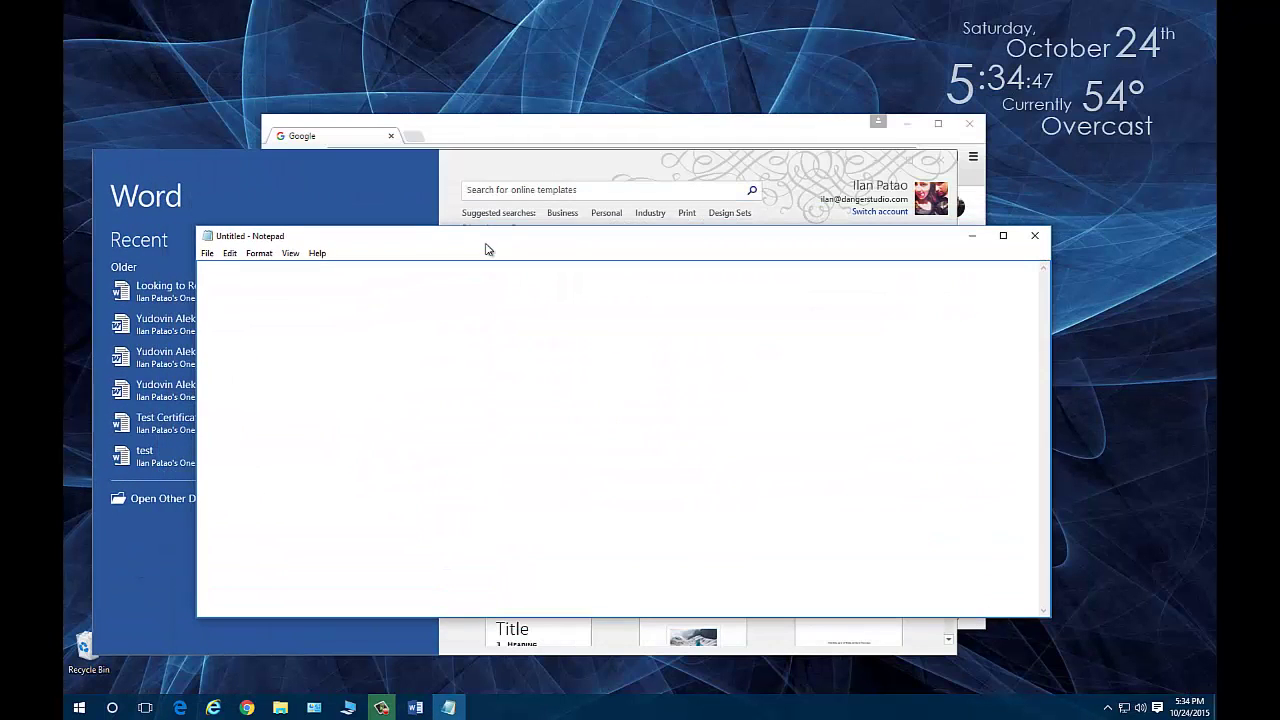
click(145, 708)
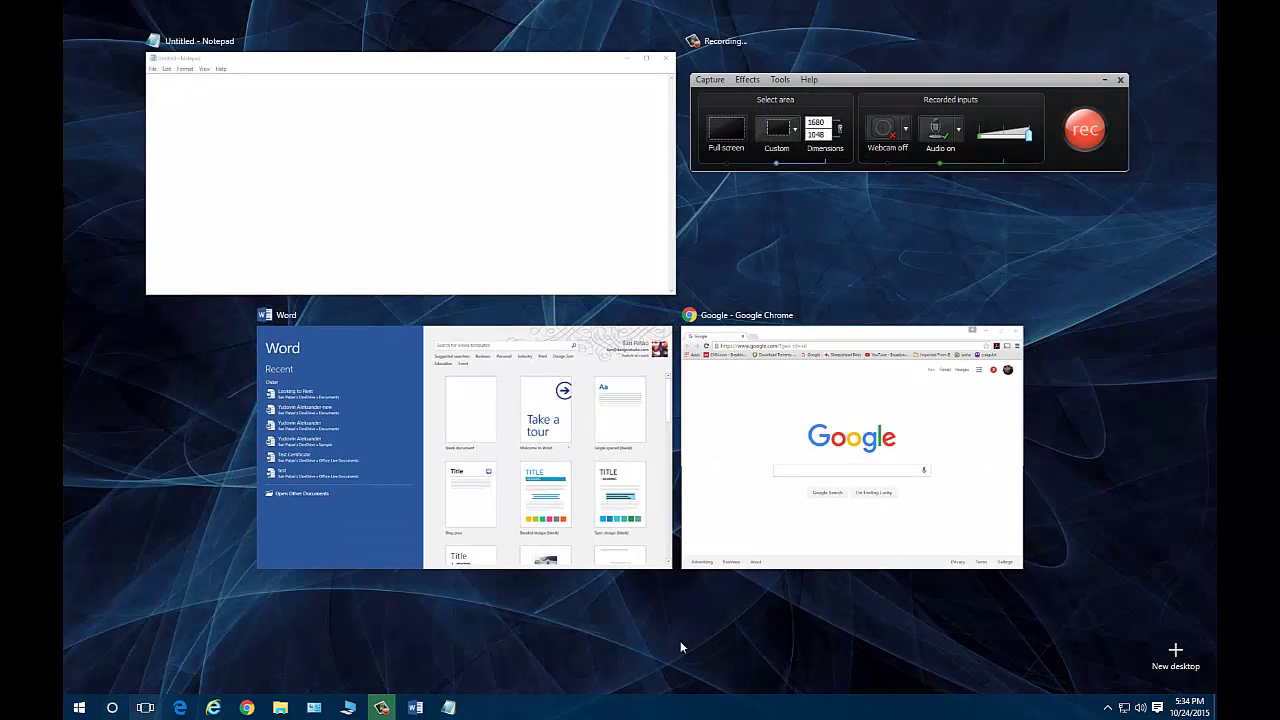
click(148, 707)
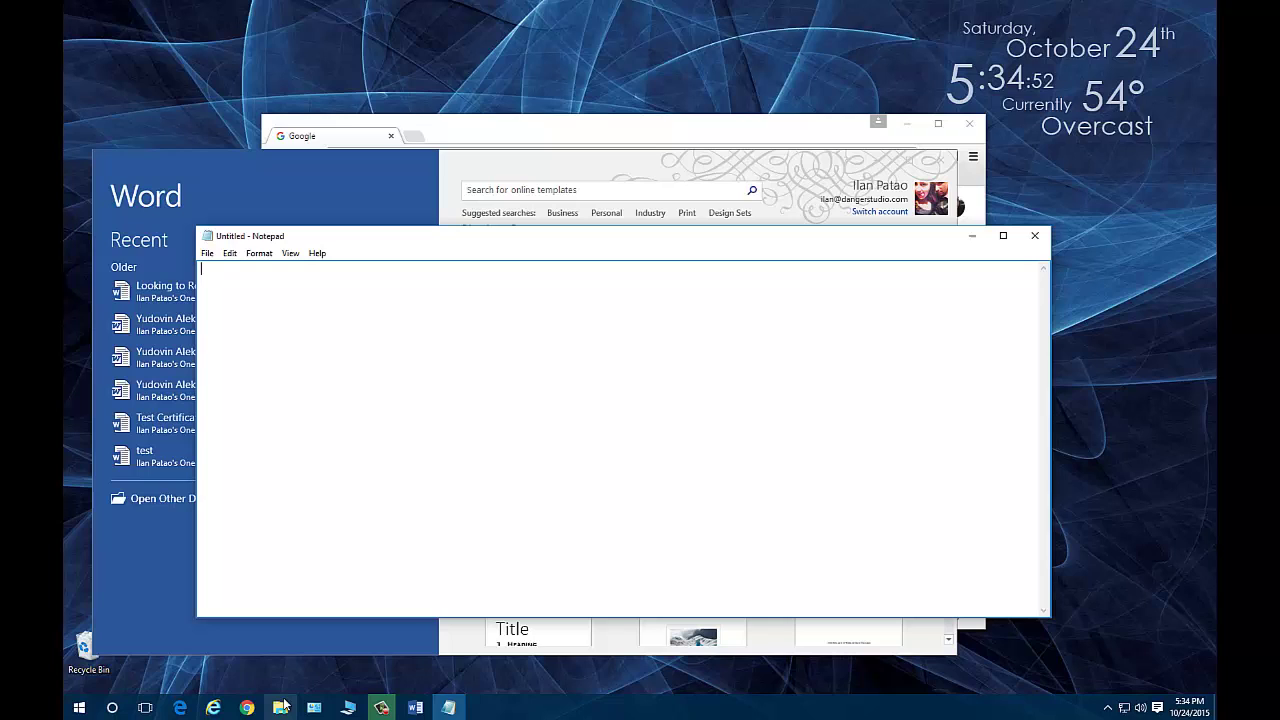
right_click(562, 712)
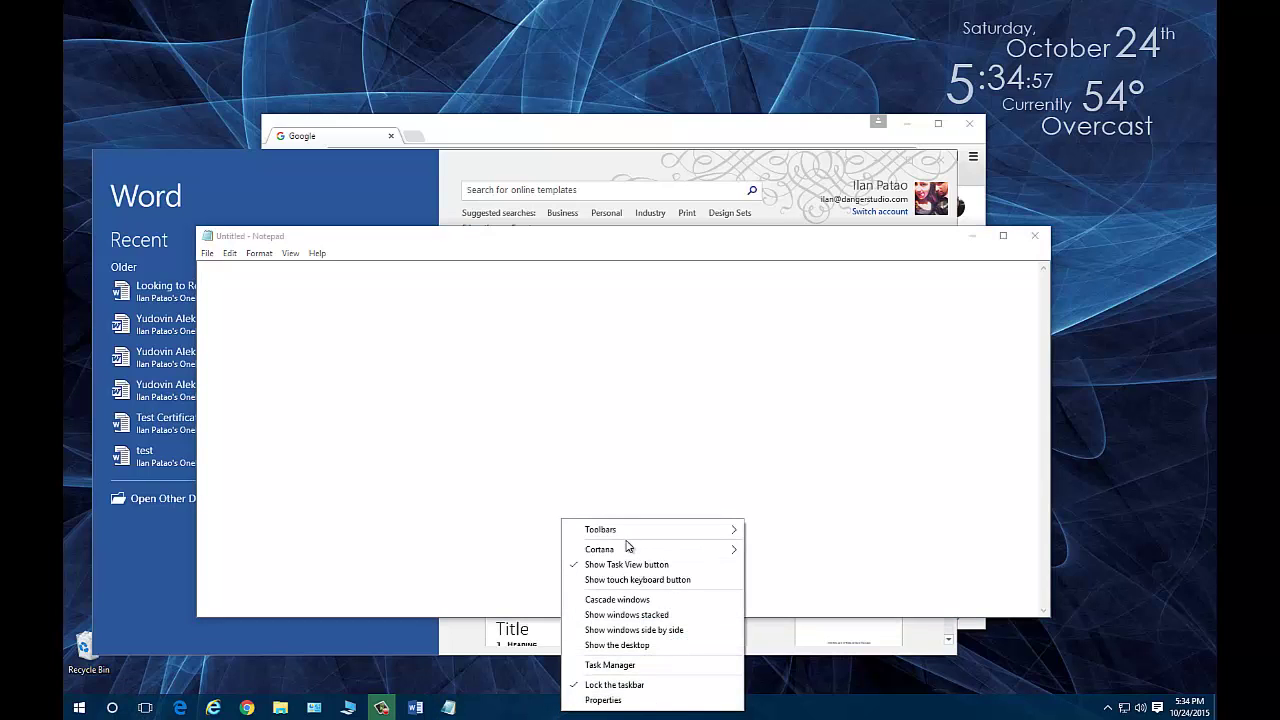
right_click(589, 712)
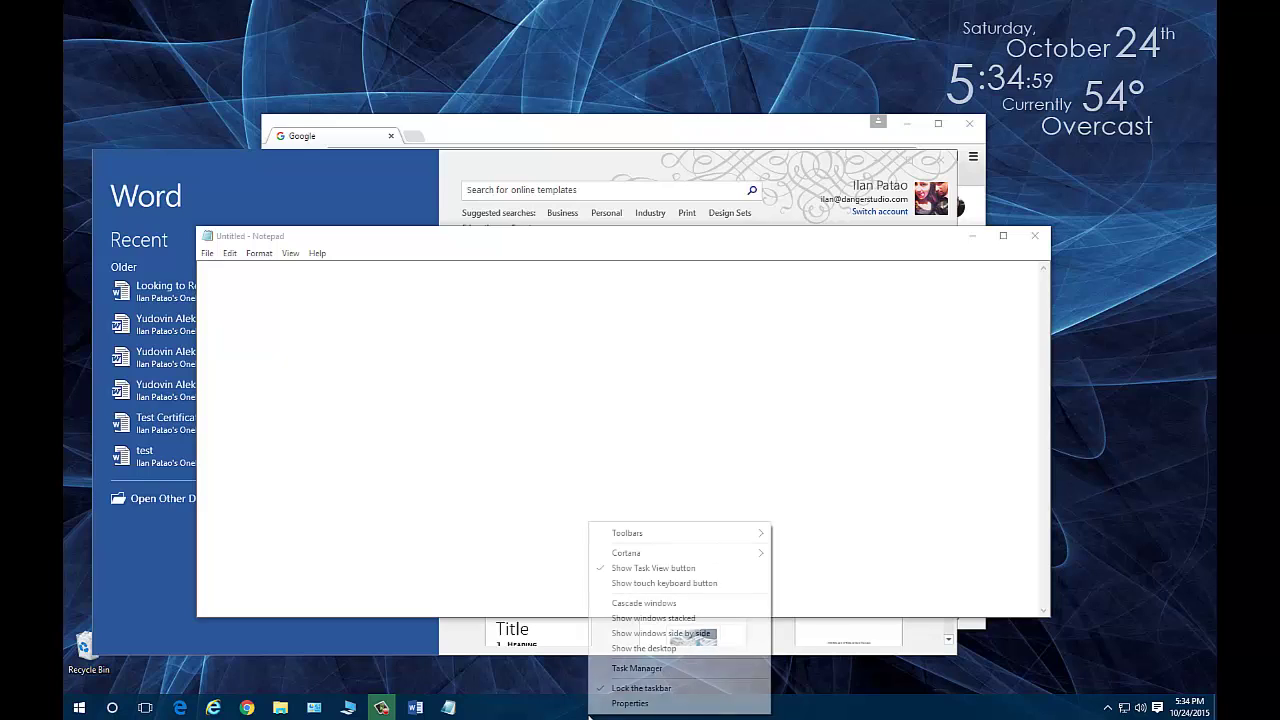
click(647, 572)
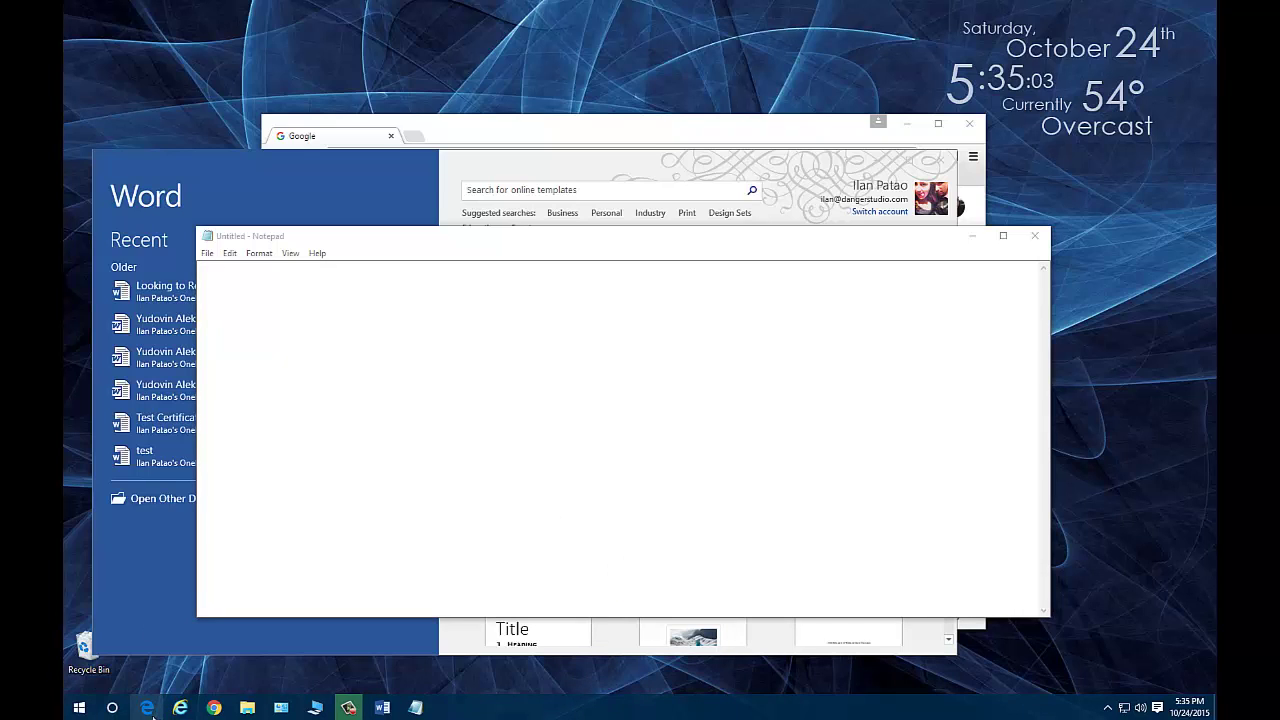
right_click(591, 706)
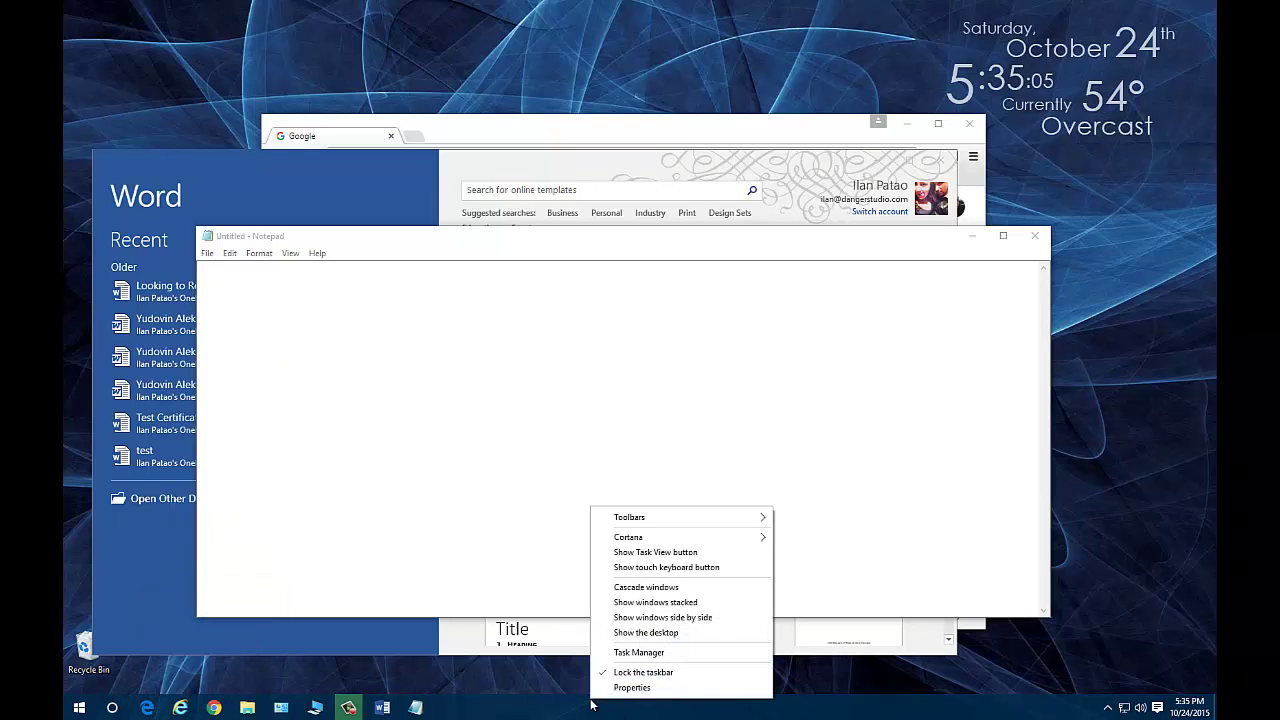
click(659, 556)
right_click(644, 706)
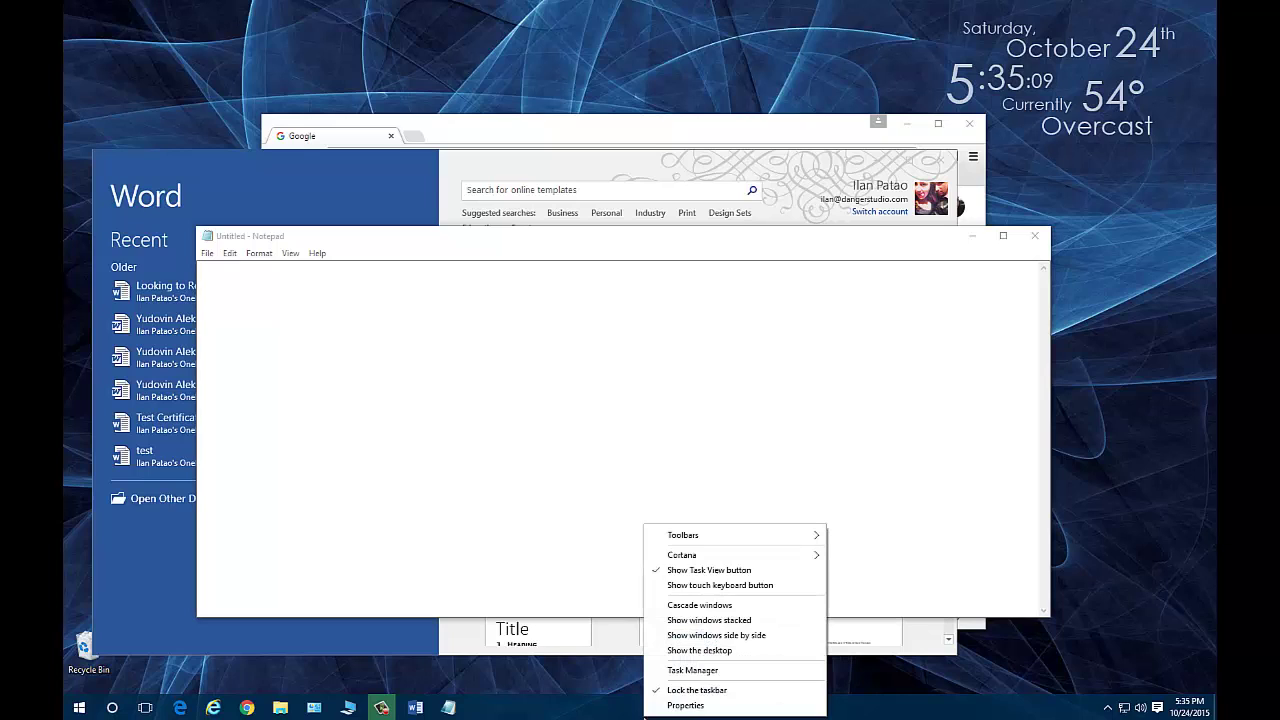
mouse_move(712, 556)
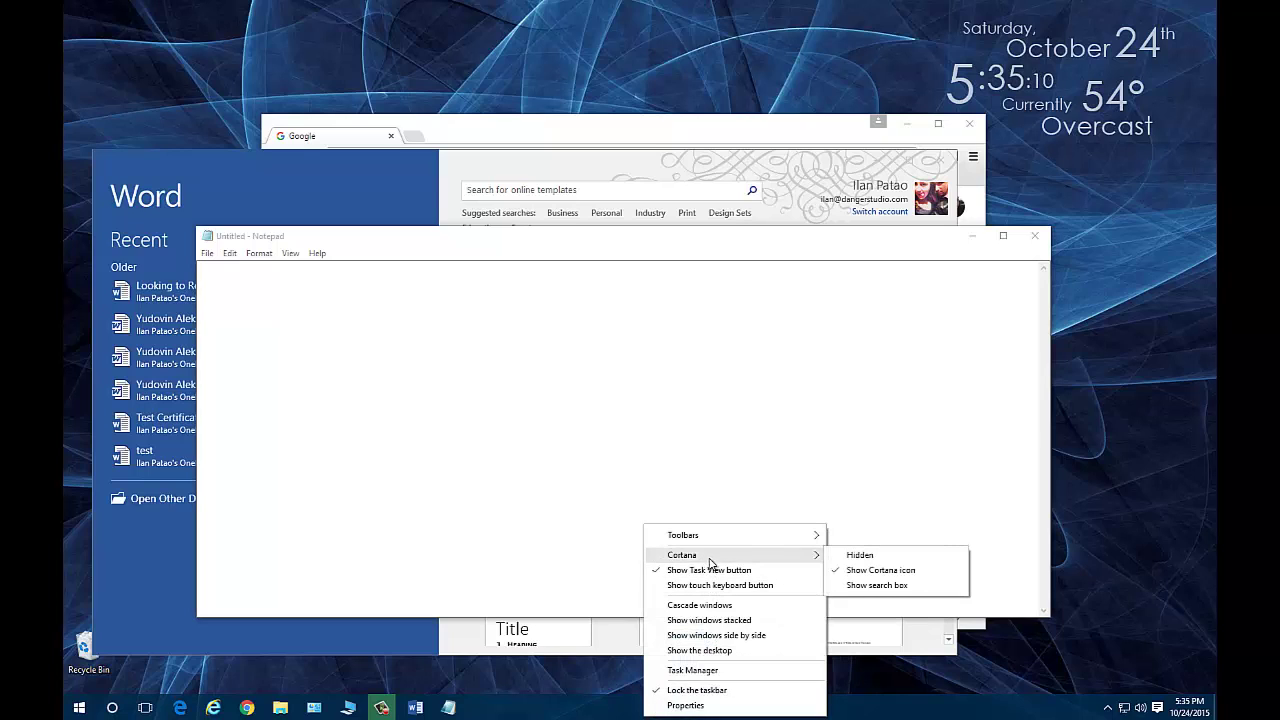
click(885, 585)
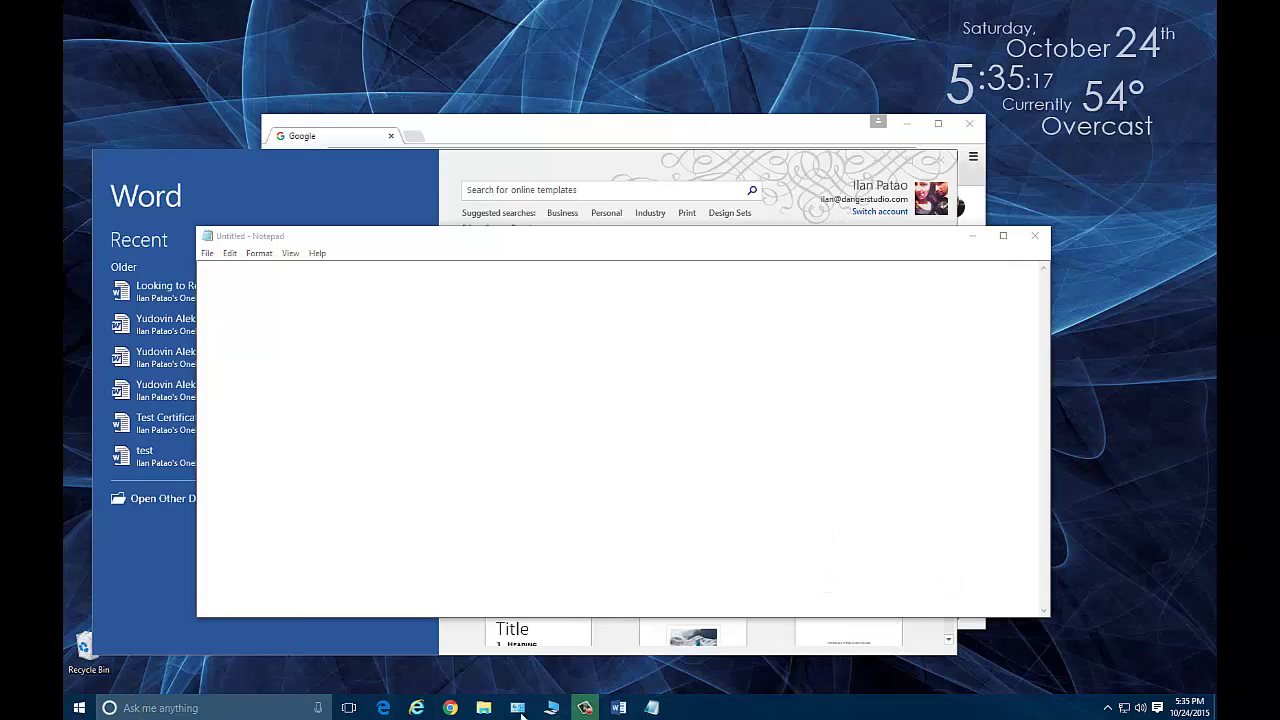
right_click(746, 711)
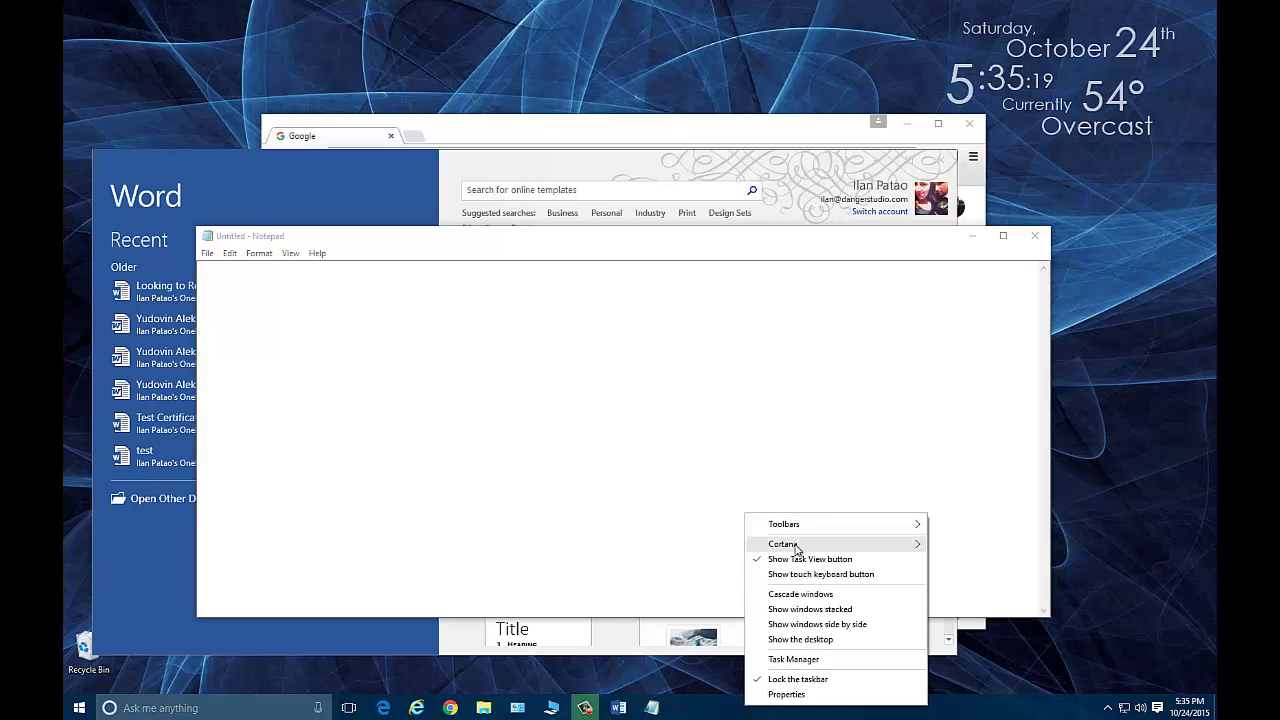
mouse_move(790, 543)
click(980, 559)
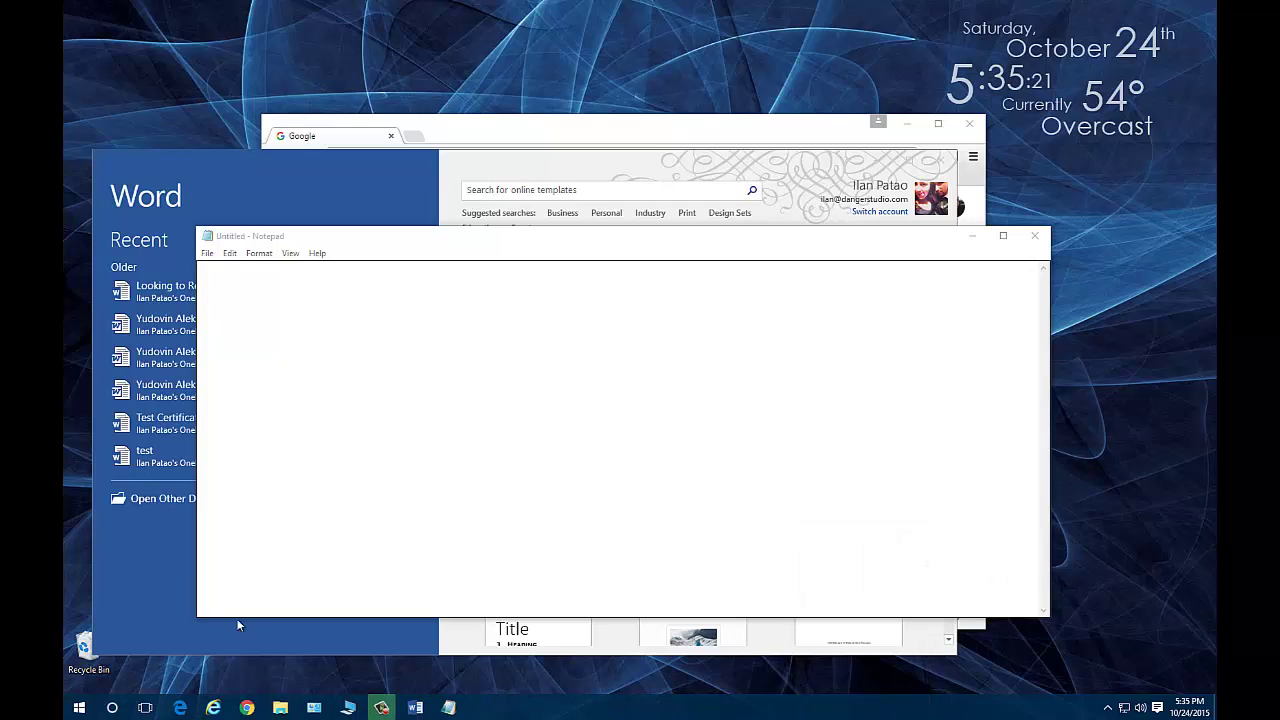
- Show the Cortana panel, dismiss it with Esc, then bring up the Task View overview
click(112, 707)
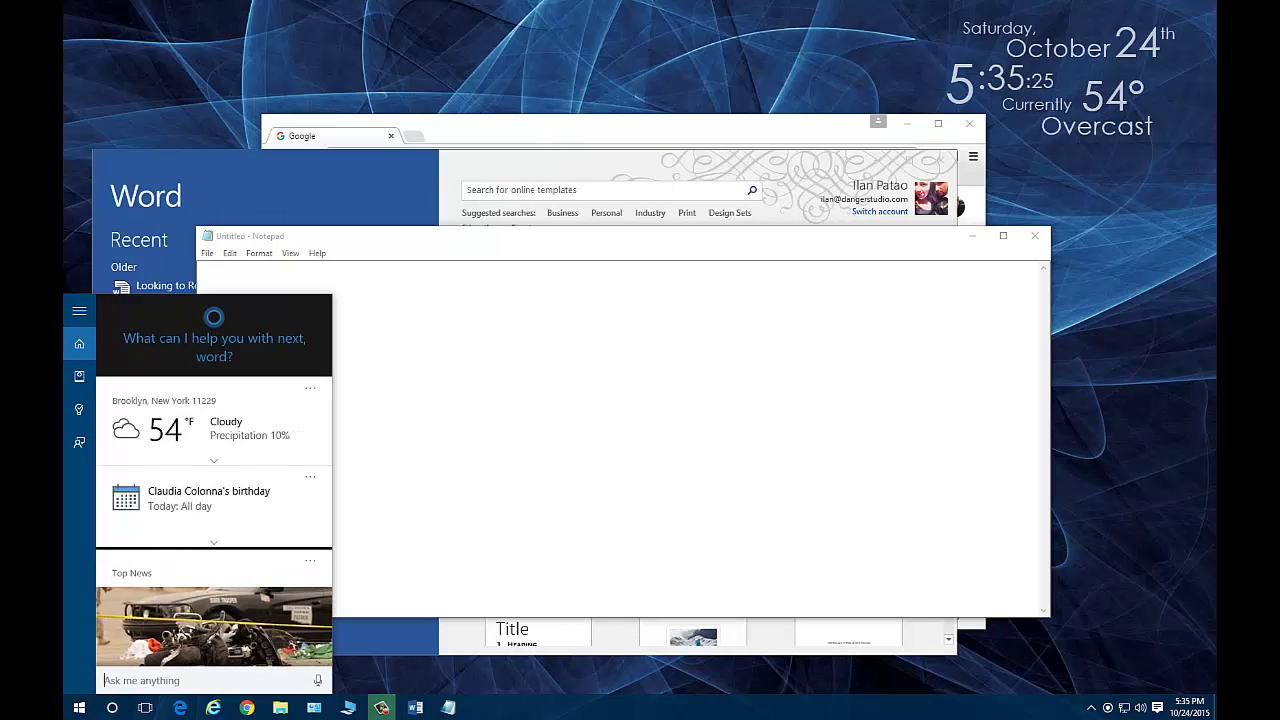
key(Escape)
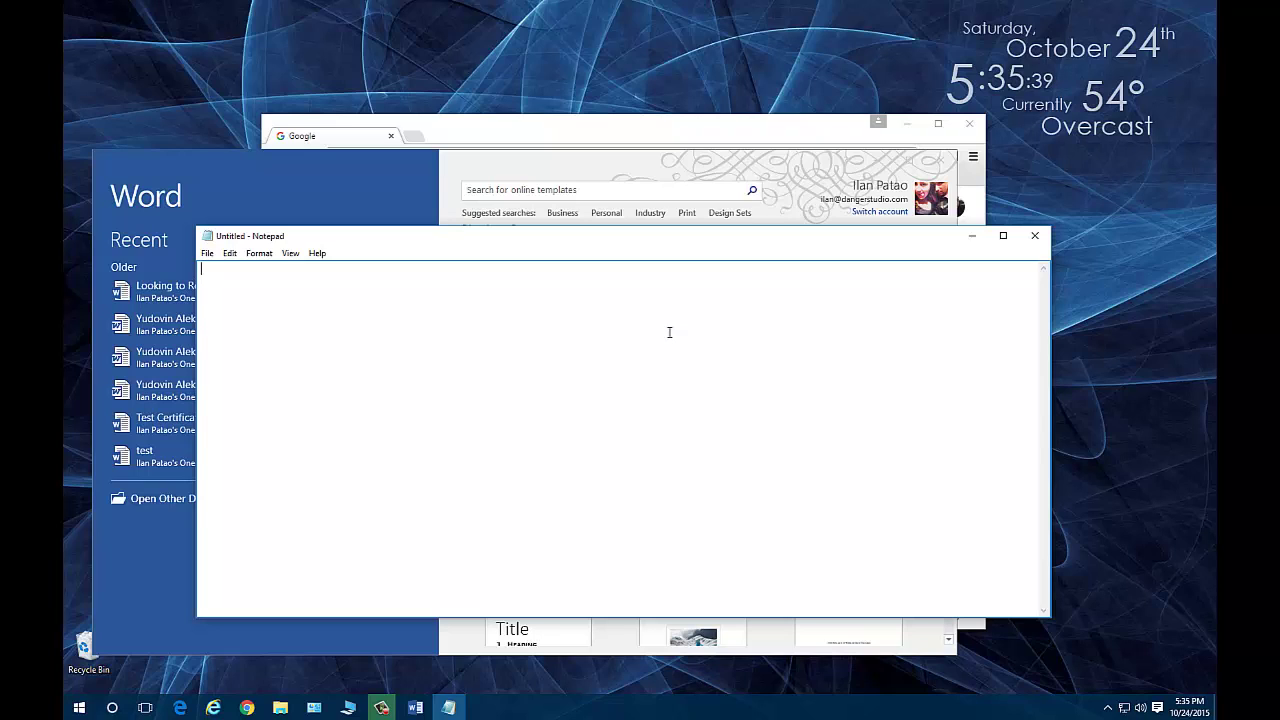
click(147, 709)
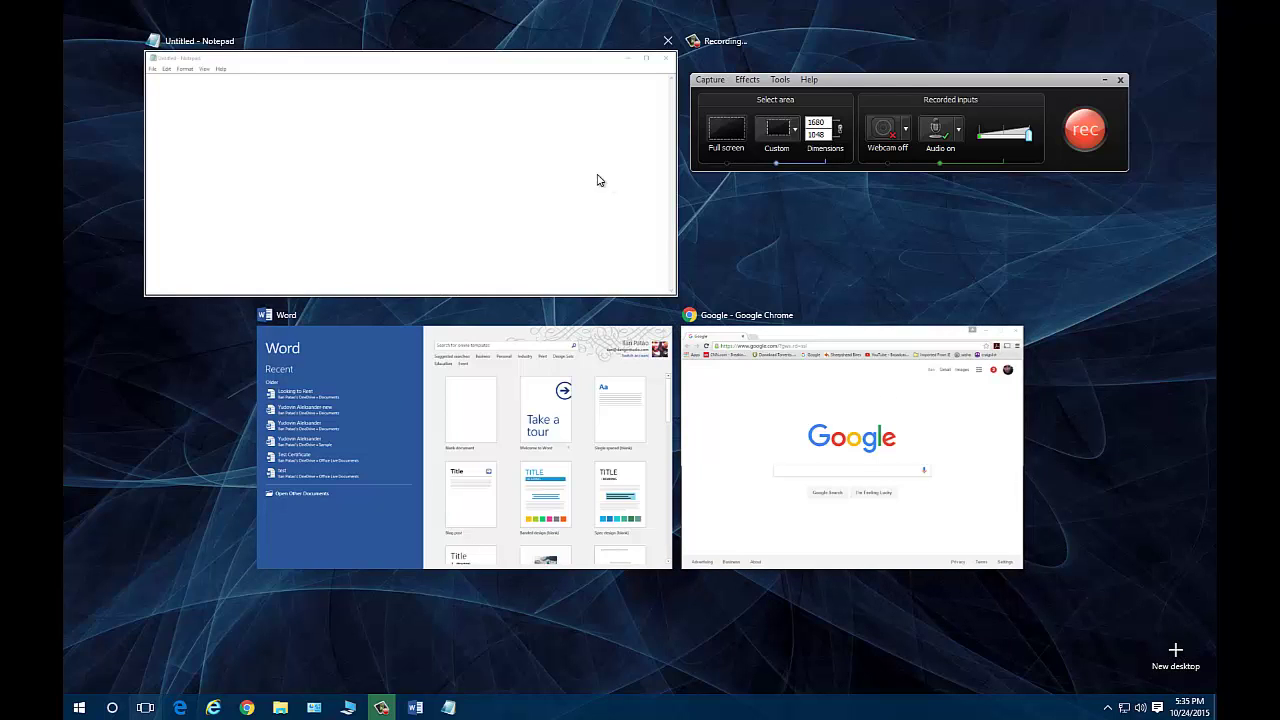
- Move the Notepad window onto a new Desktop 2
right_click(378, 210)
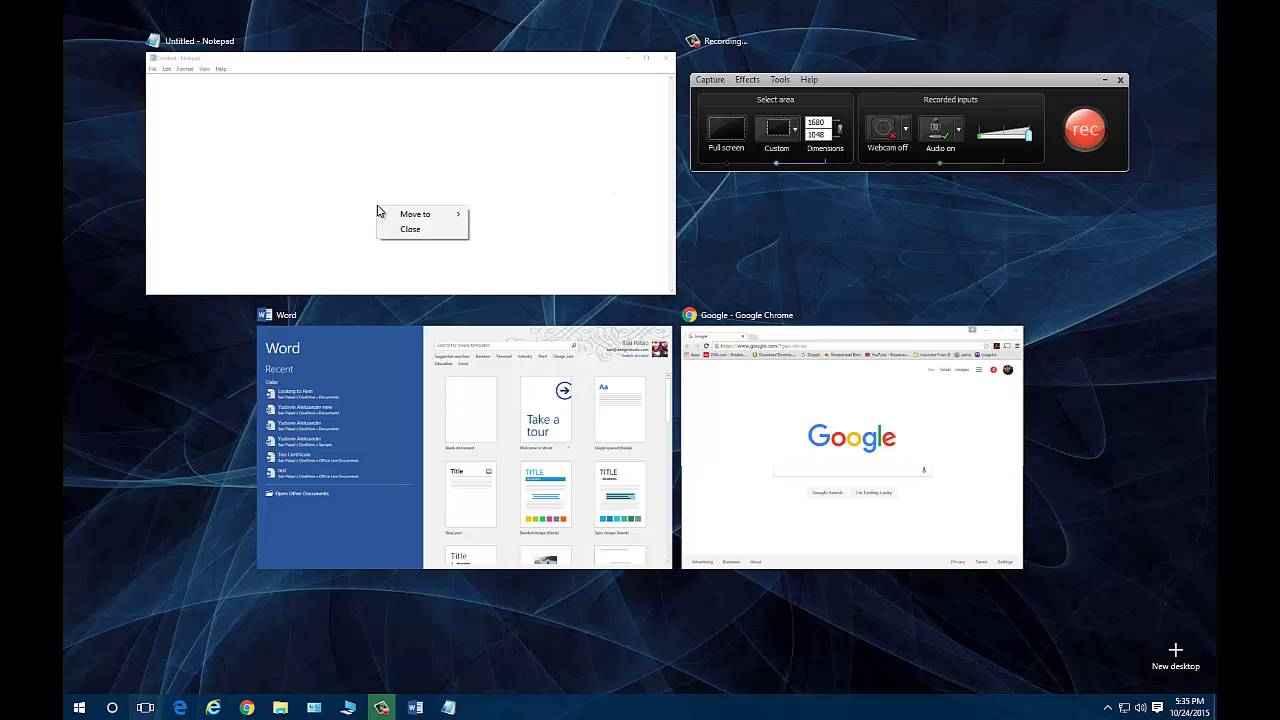
mouse_move(410, 214)
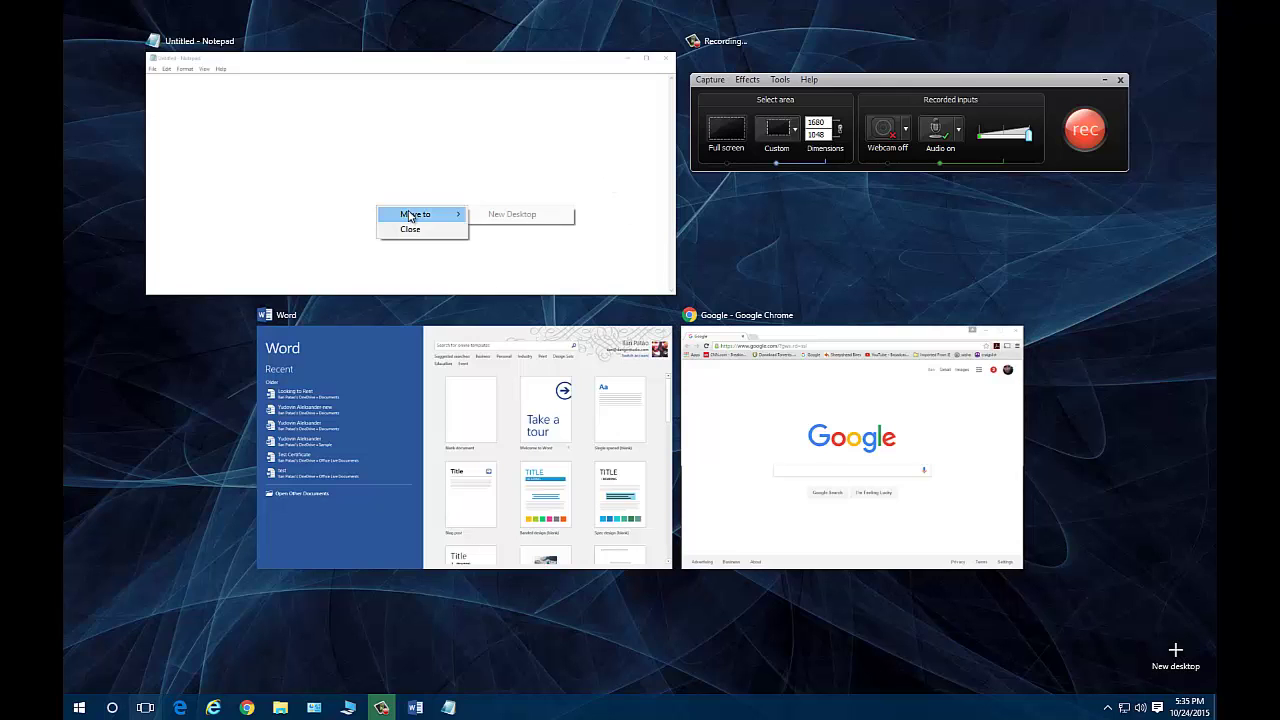
click(510, 214)
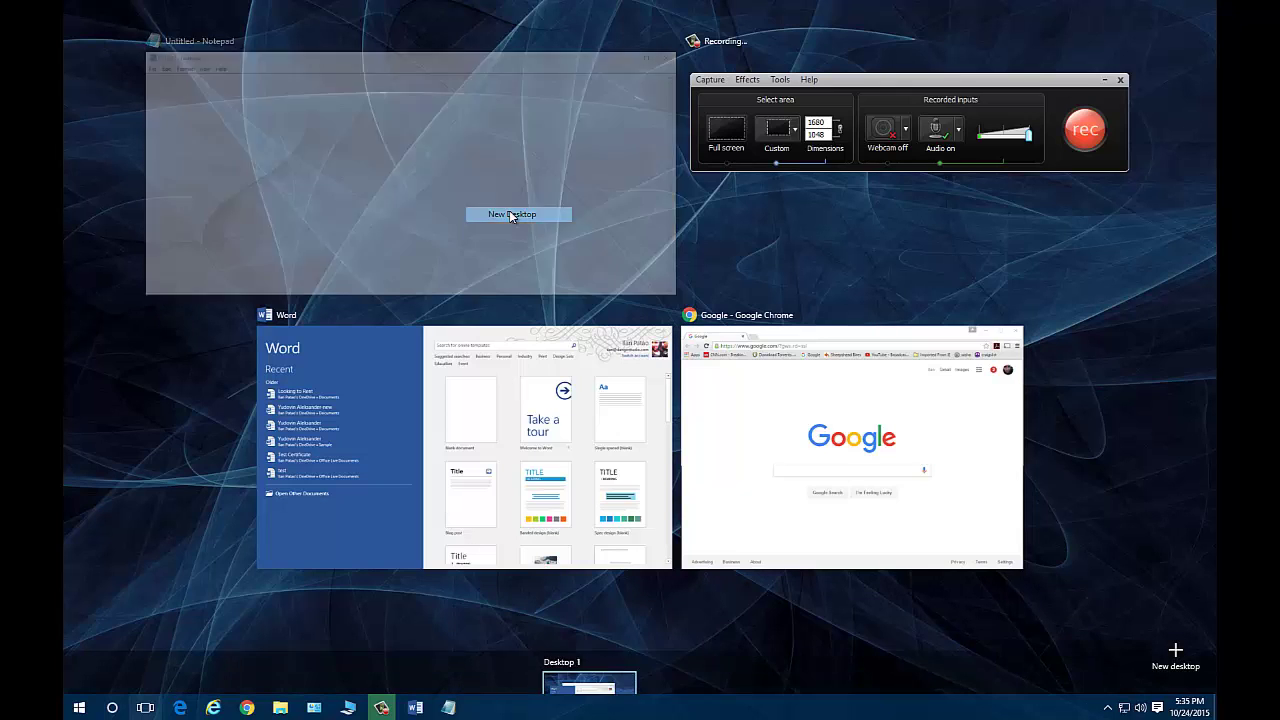
- Return to Desktop 1 and close the Word window
right_click(459, 489)
mouse_move(500, 497)
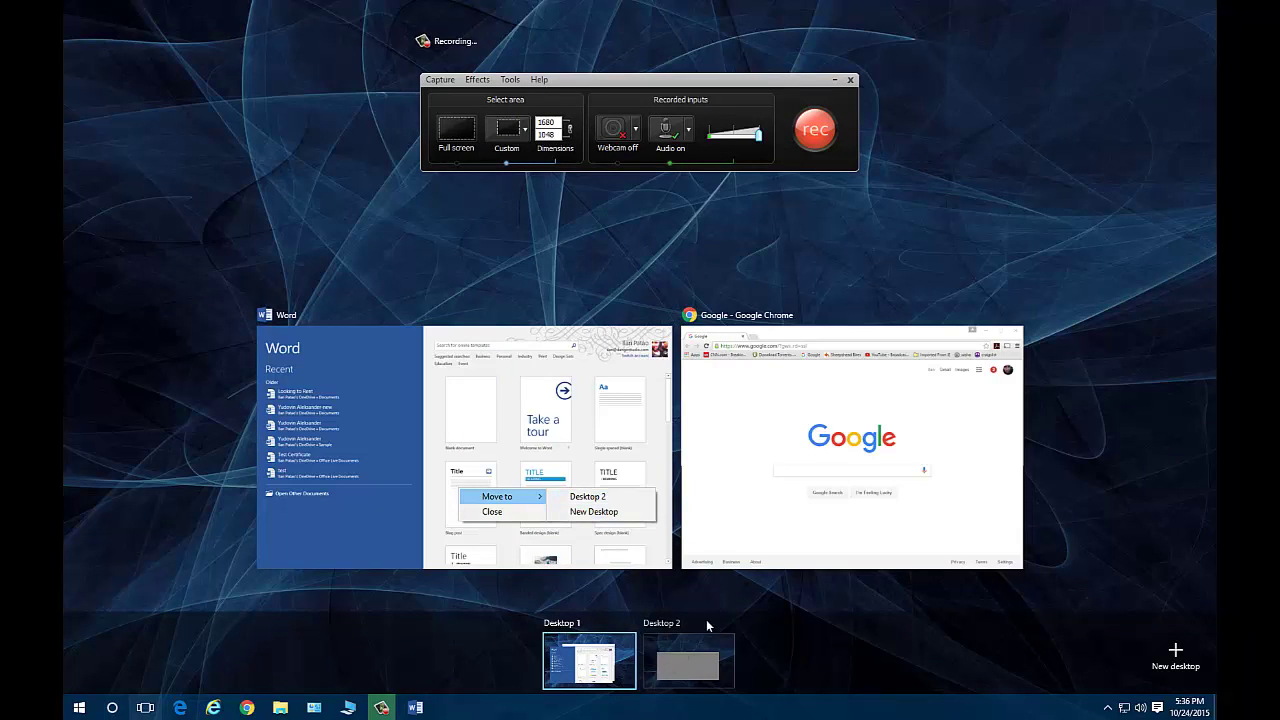
click(582, 662)
click(942, 162)
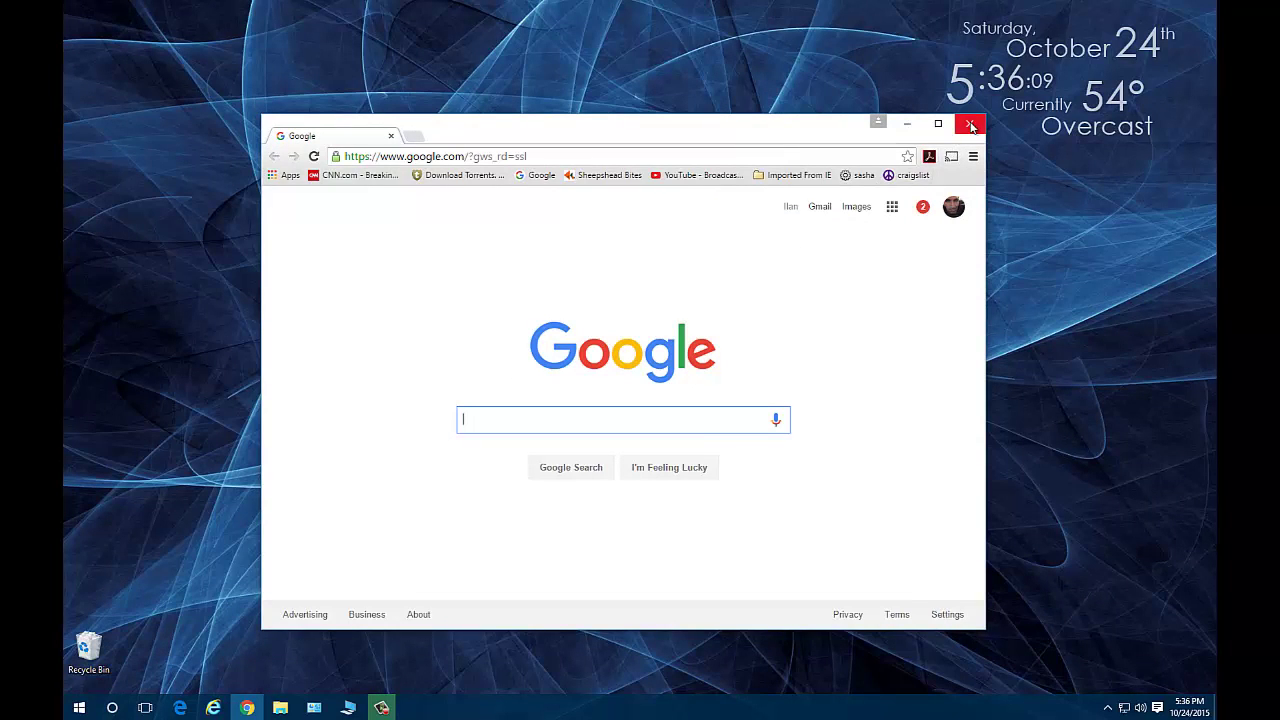
- Close the Chrome window, leaving Desktop 1 empty
click(969, 123)
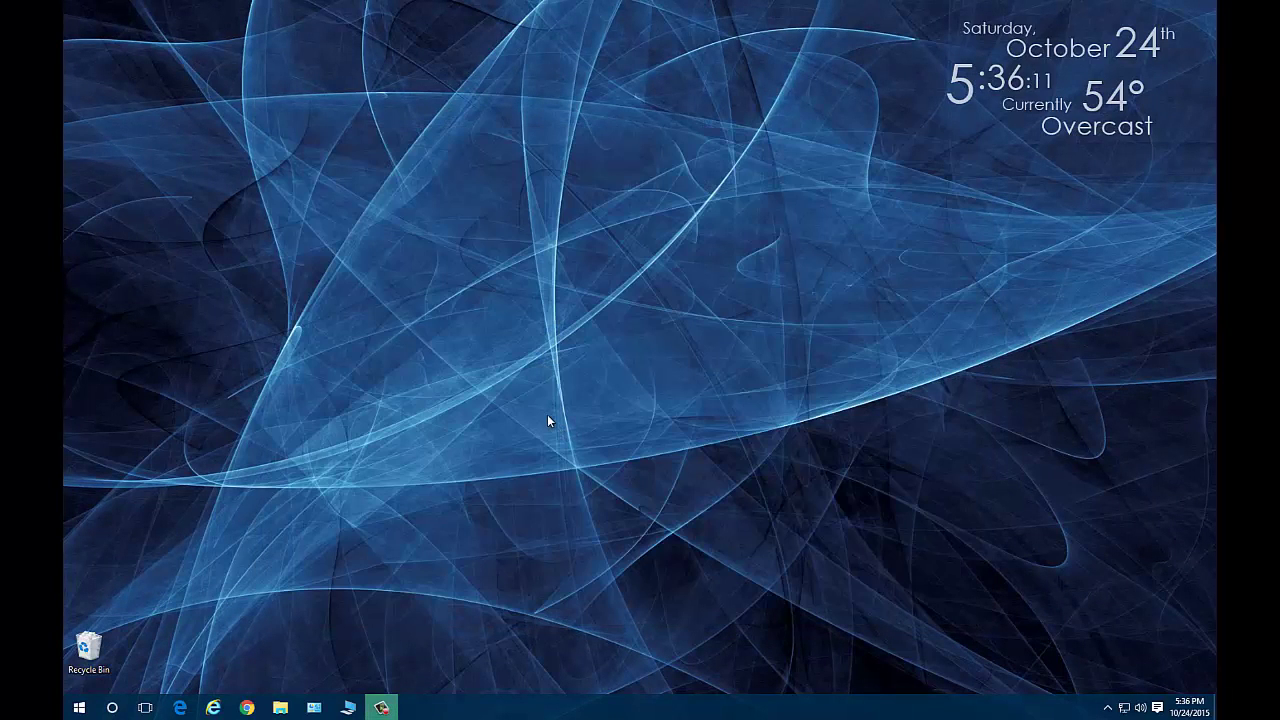